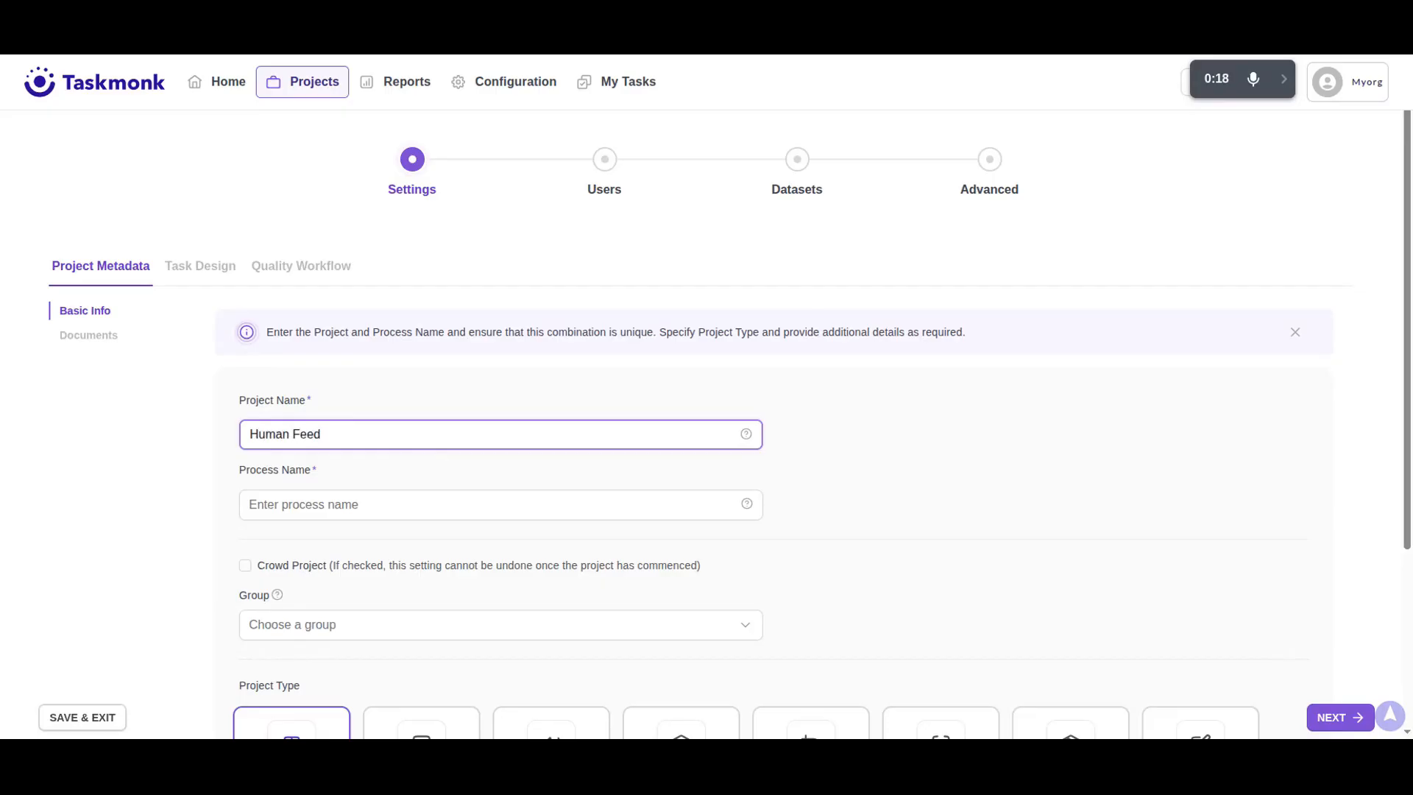
Enter "Feedback" as the process name of the new Human Feedback project.
{"action": "left_click", "coordinate": [327, 509]}
{"action": "type", "text": "Fe"}
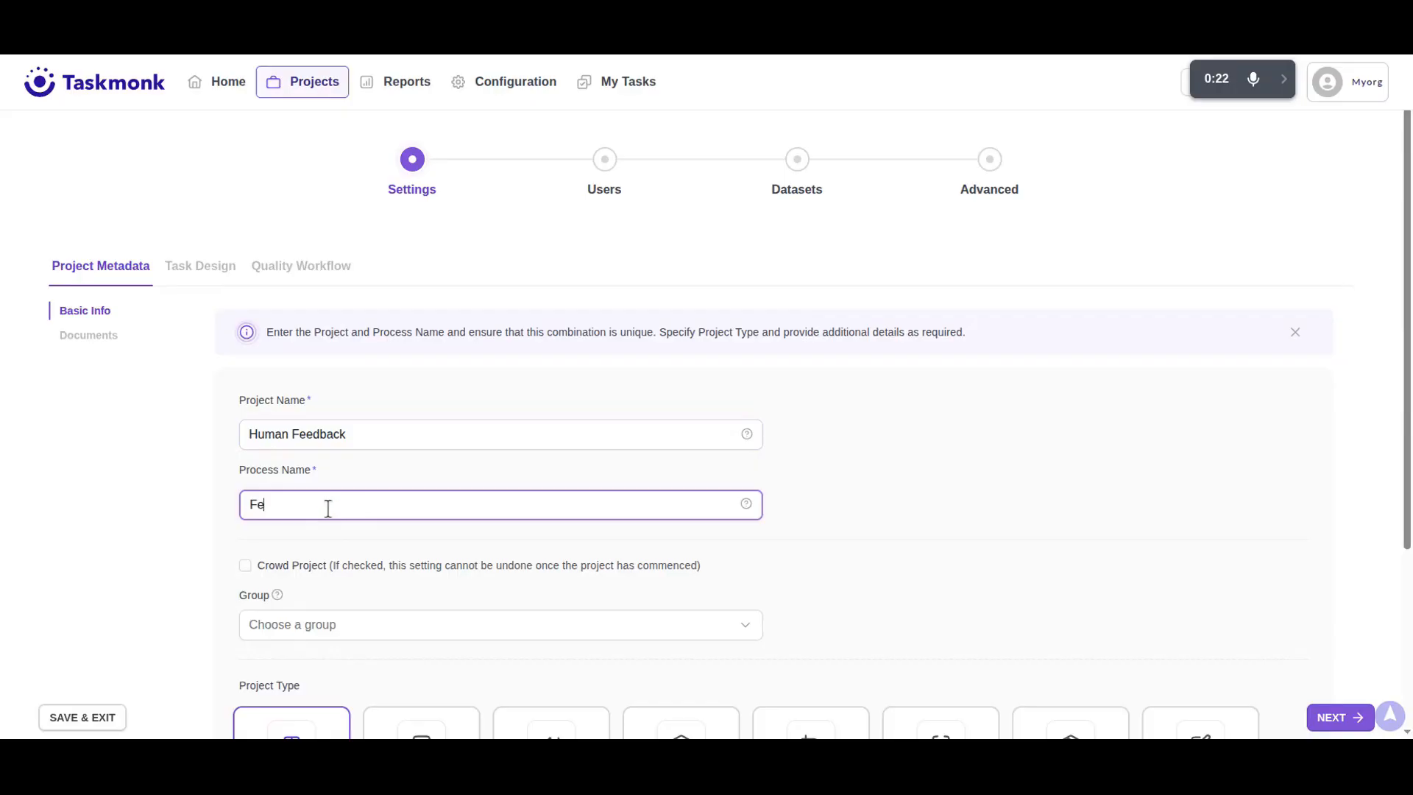
{"action": "type", "text": "edback"}
Set the project type to Annotation and continue past the project documents to the task design.
{"action": "scroll", "coordinate": [834, 515], "scroll_direction": "down", "scroll_amount": 1}
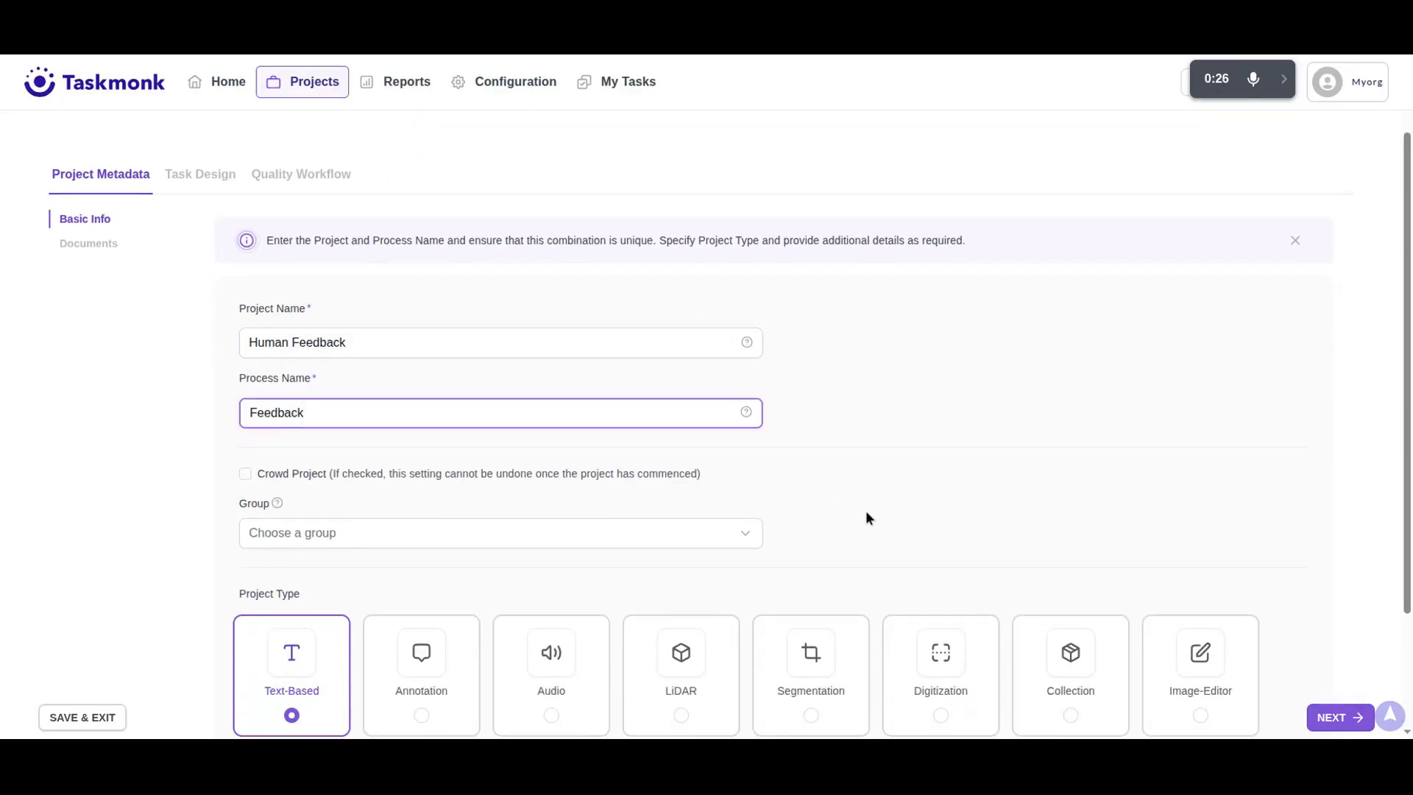
{"action": "scroll", "coordinate": [867, 513], "scroll_direction": "down", "scroll_amount": 2}
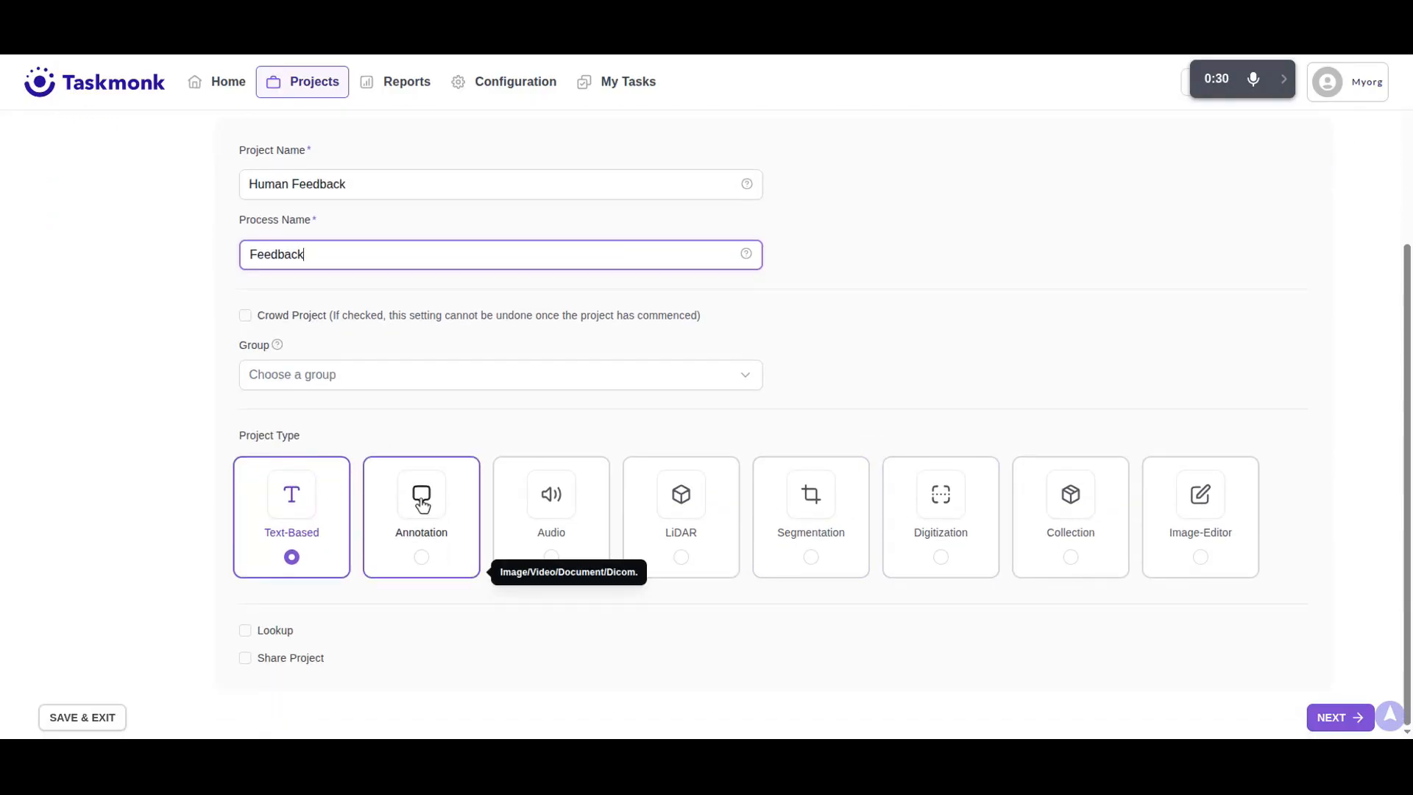
{"action": "left_click", "coordinate": [417, 499]}
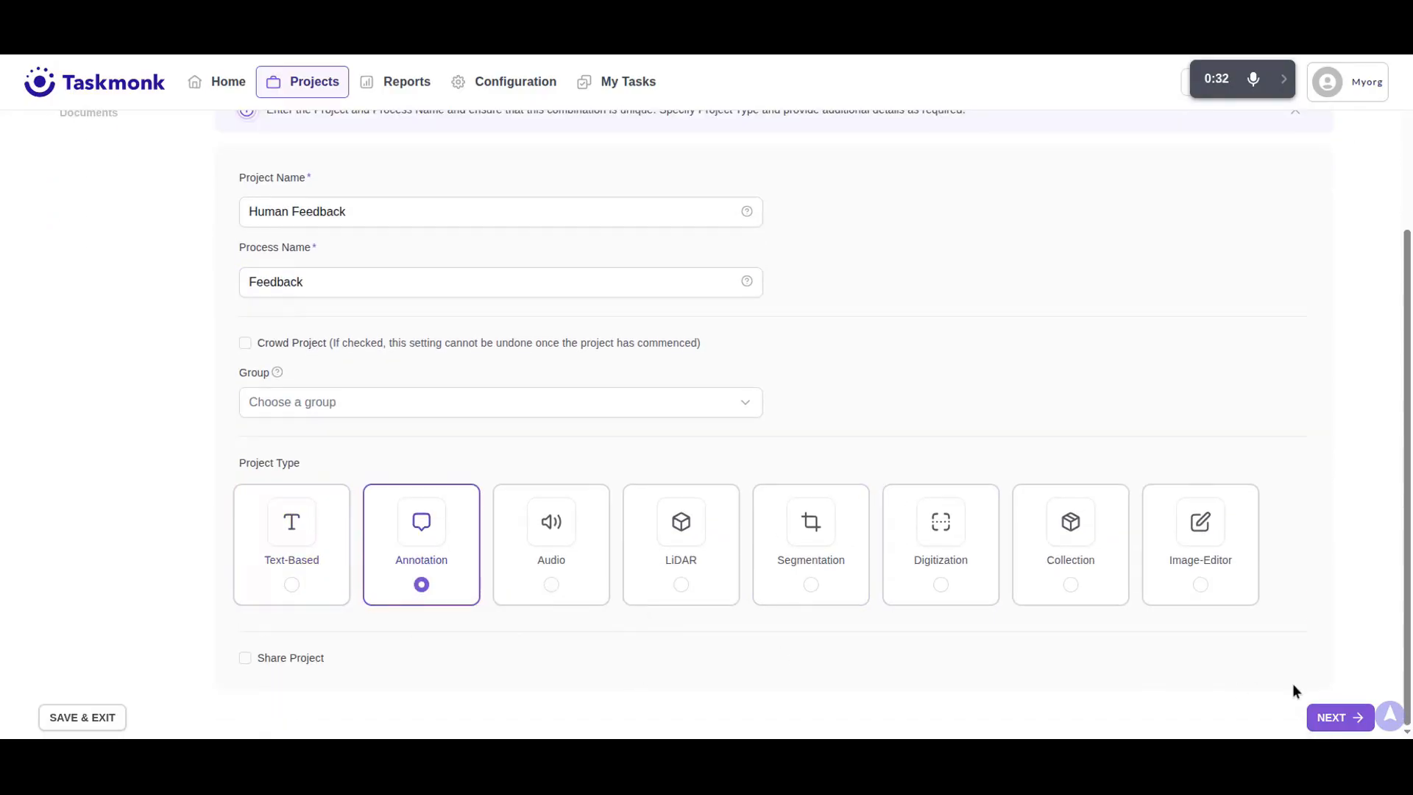
{"action": "left_click", "coordinate": [1340, 718]}
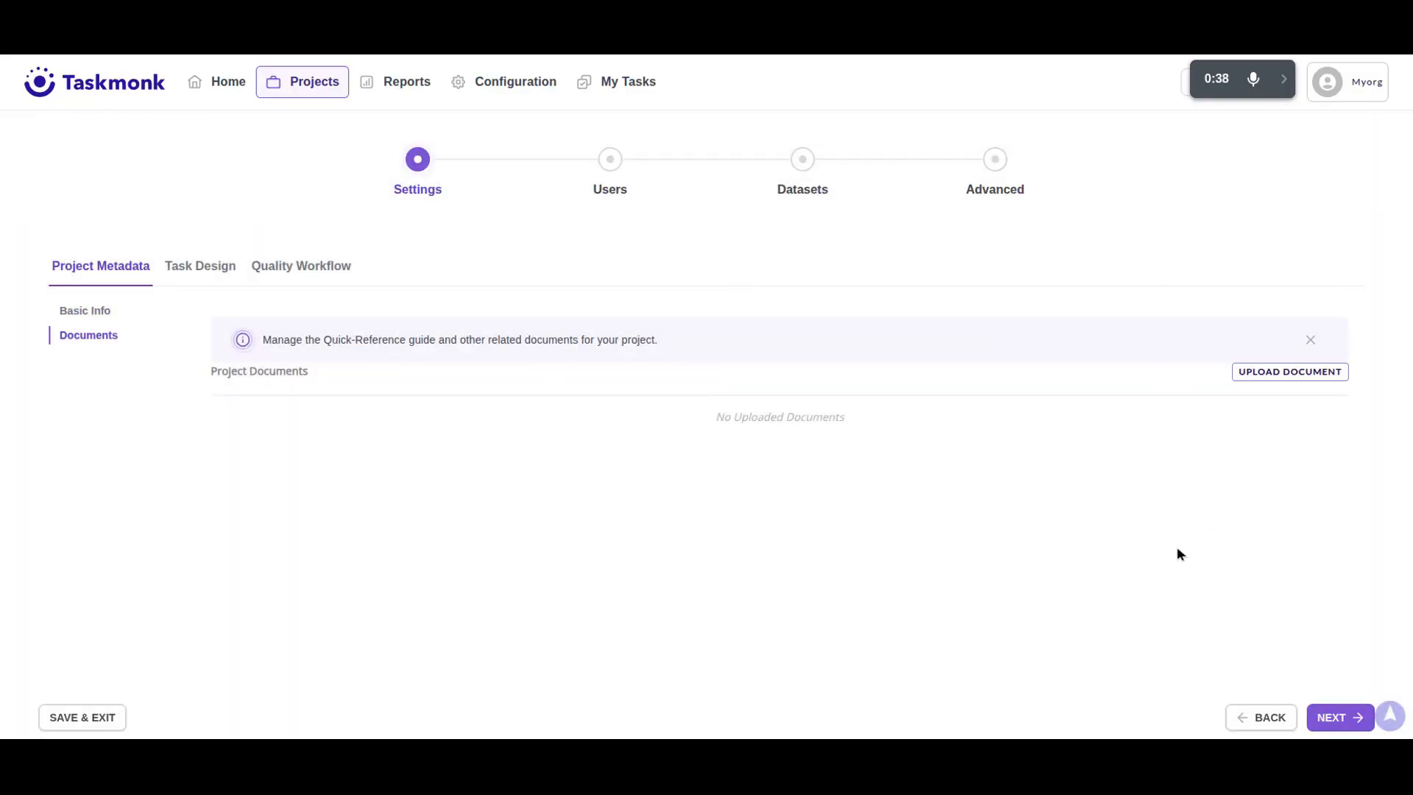
{"action": "left_click", "coordinate": [1340, 717]}
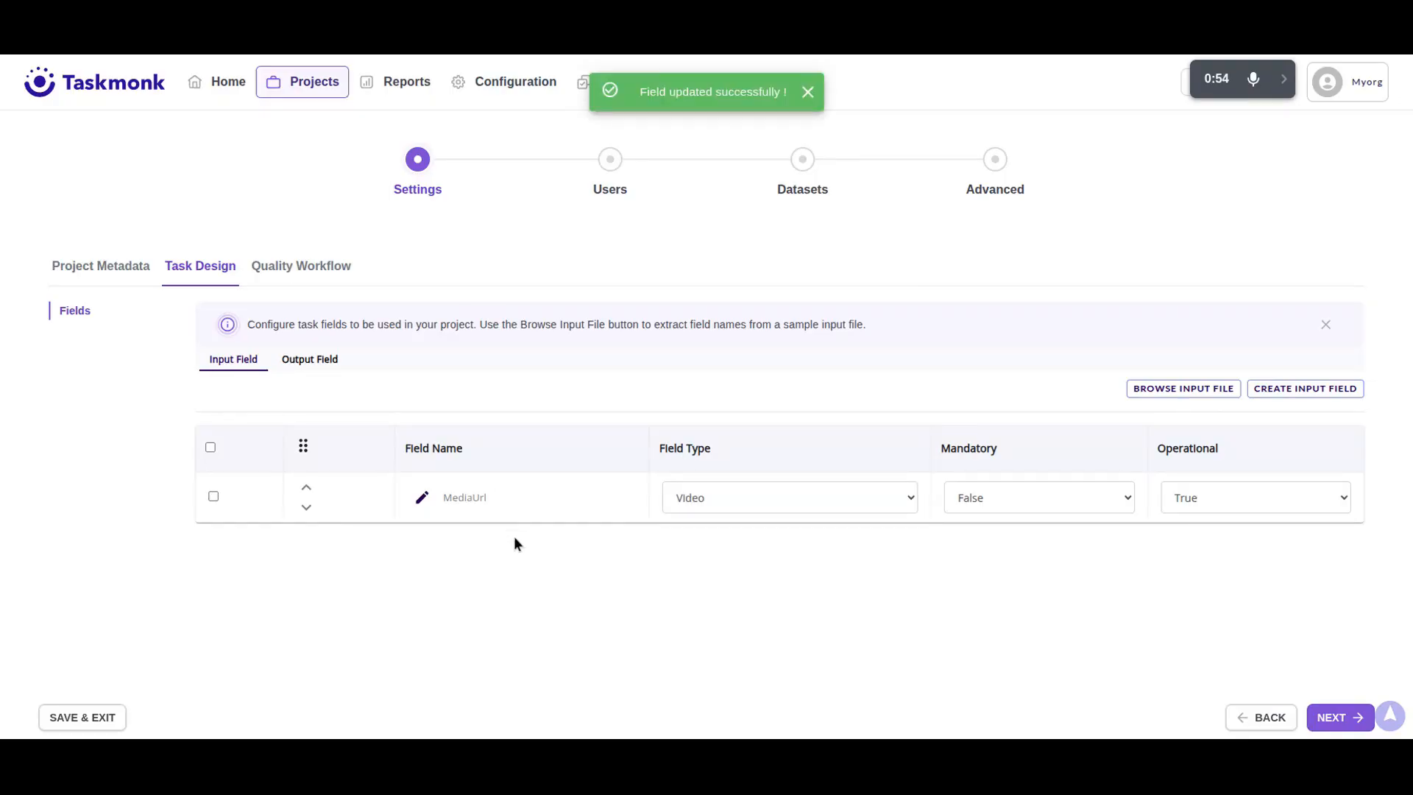
Open the possible values of the Classes output field and name a new class "Body Movement Consistency".
{"action": "left_click", "coordinate": [321, 361]}
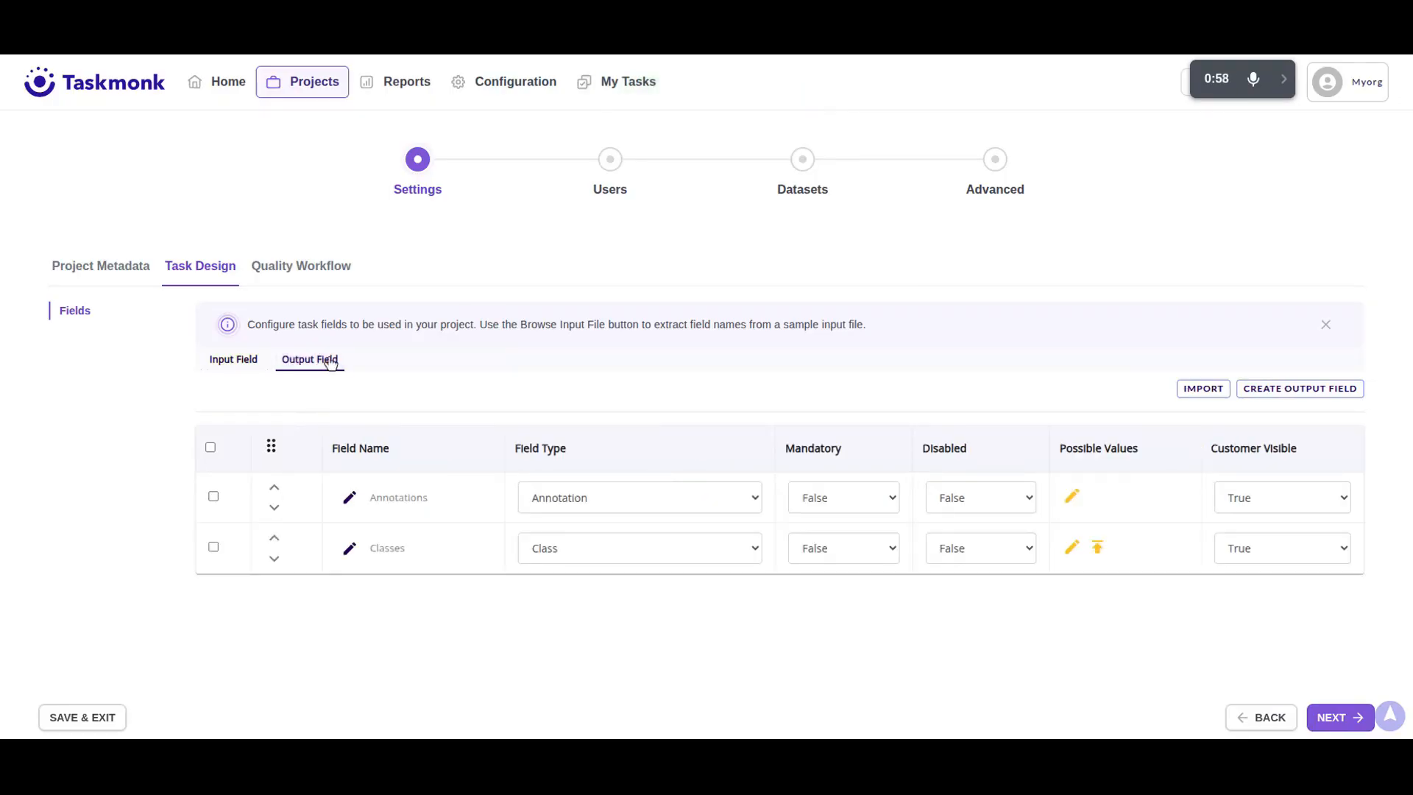
{"action": "left_click", "coordinate": [1072, 547]}
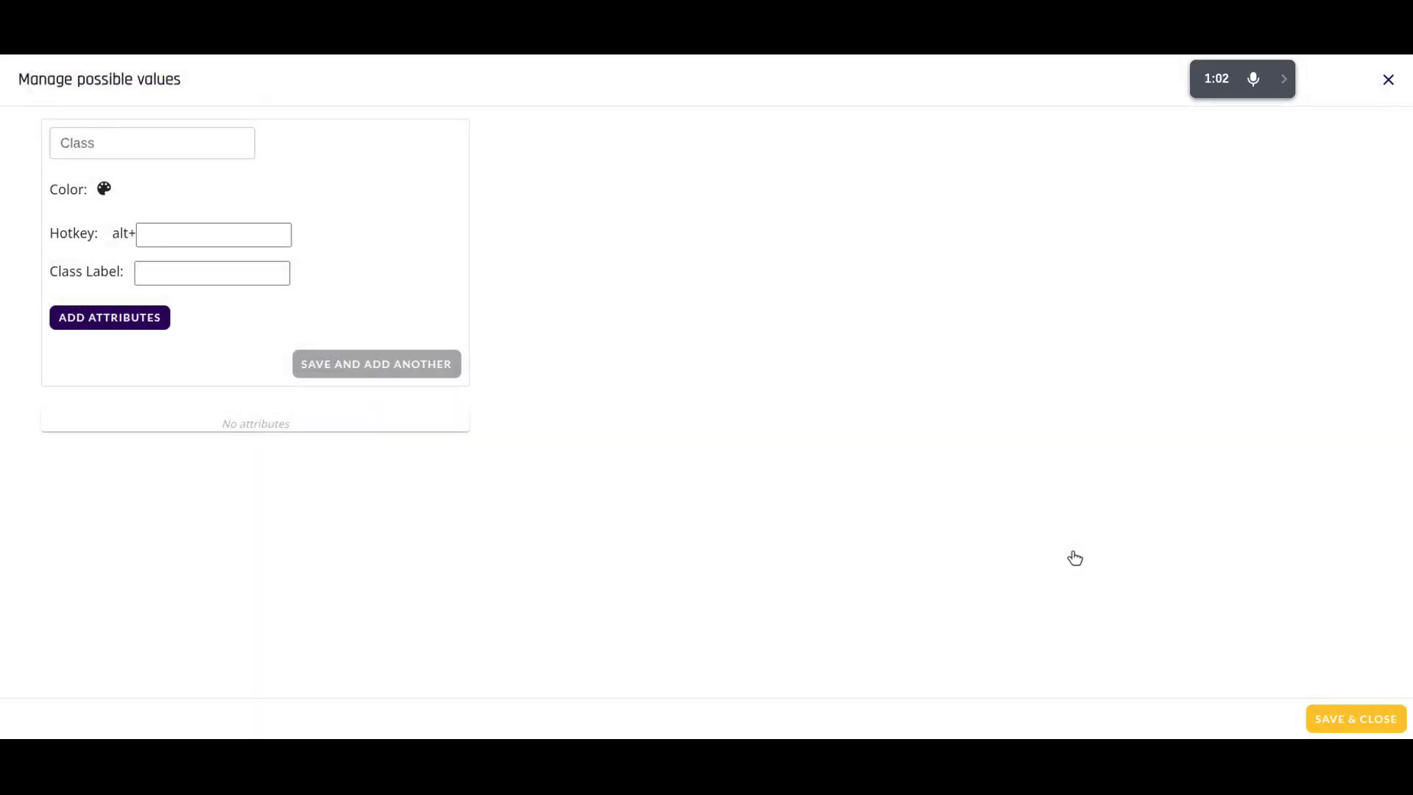
{"action": "left_click", "coordinate": [146, 143]}
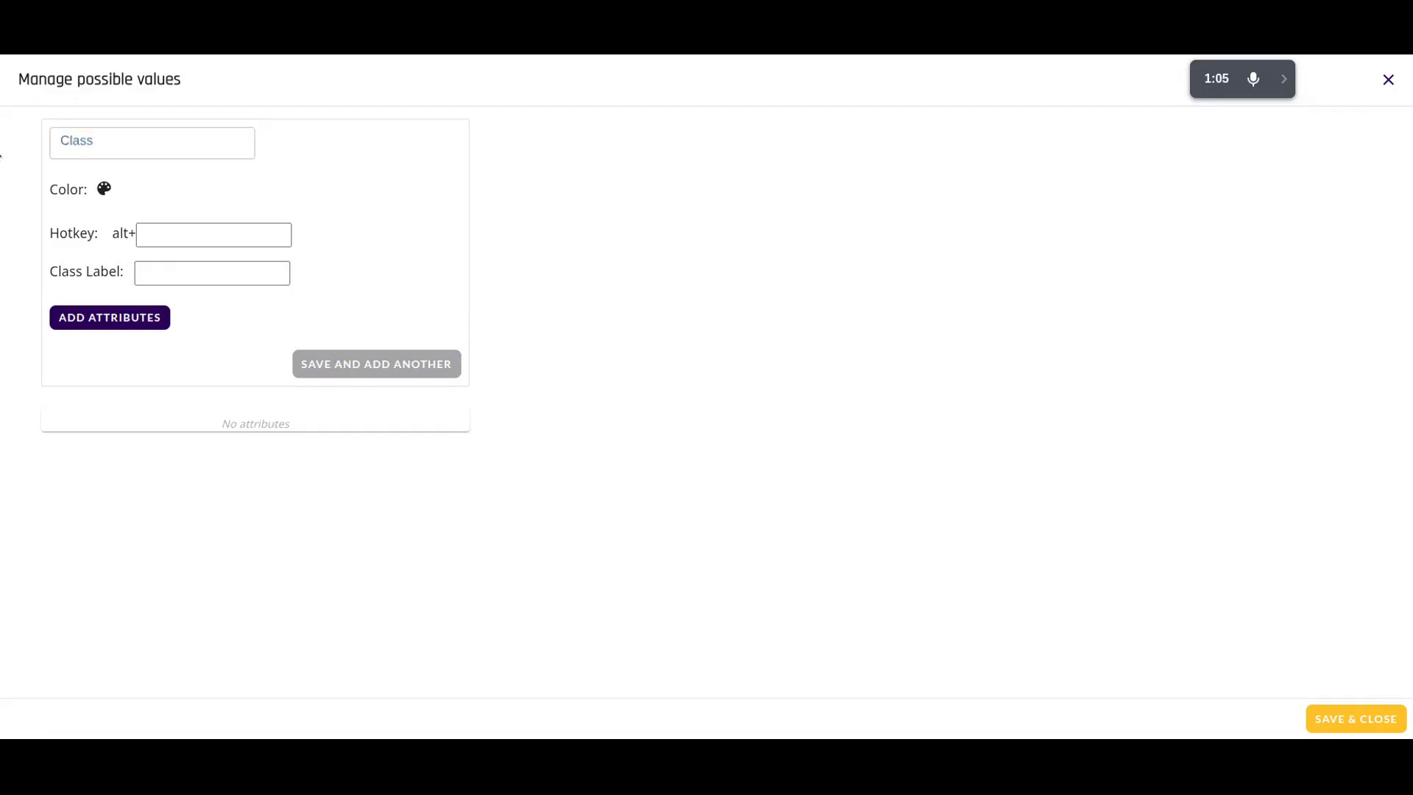
{"action": "left_click", "coordinate": [123, 136]}
{"action": "type", "text": "Body Movement Consistency"}
Add a Text attribute named "Reason" to the Body Movement Consistency class.
{"action": "left_click", "coordinate": [104, 324]}
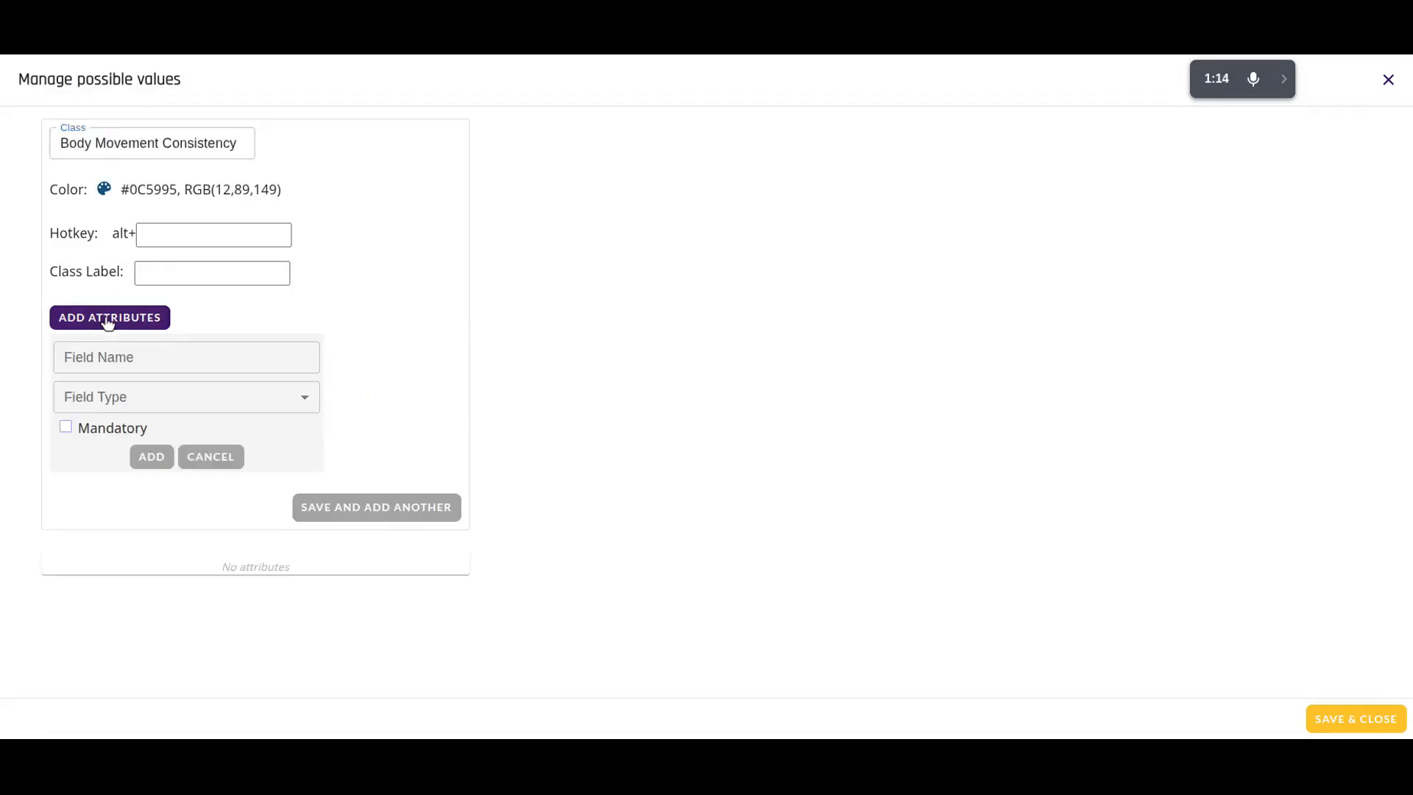
{"action": "left_click", "coordinate": [136, 363]}
{"action": "type", "text": "Reason"}
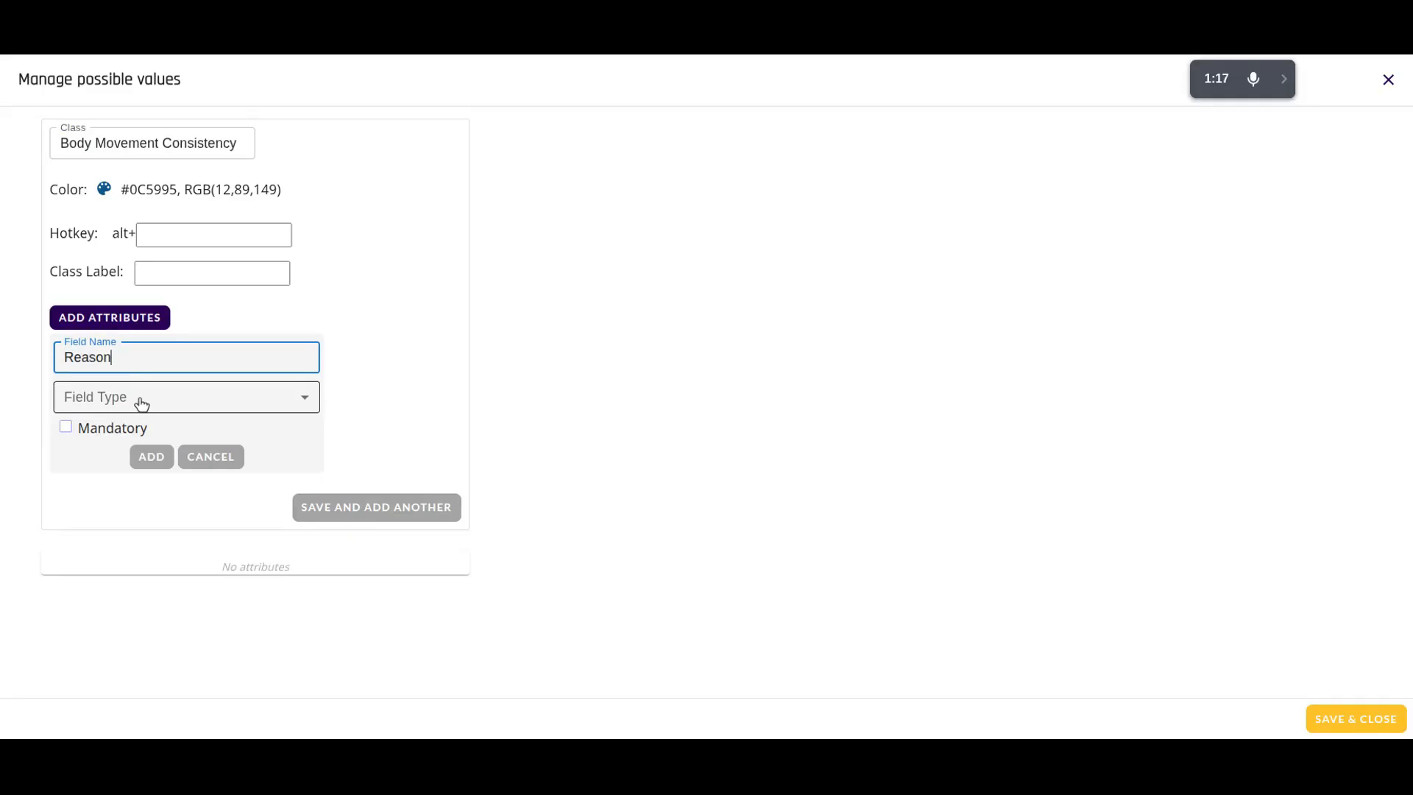
{"action": "left_click", "coordinate": [138, 396]}
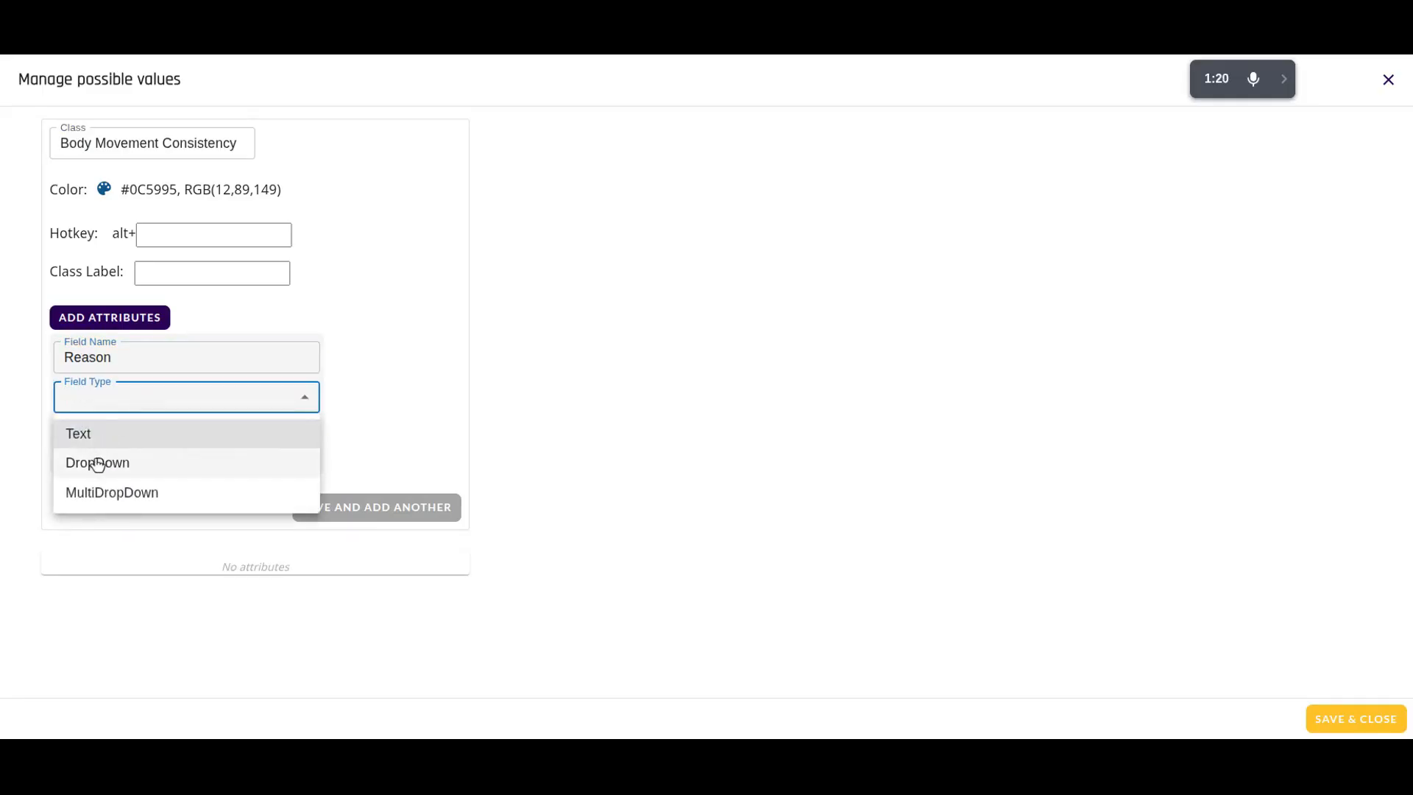
{"action": "left_click", "coordinate": [83, 439]}
{"action": "left_click", "coordinate": [156, 456]}
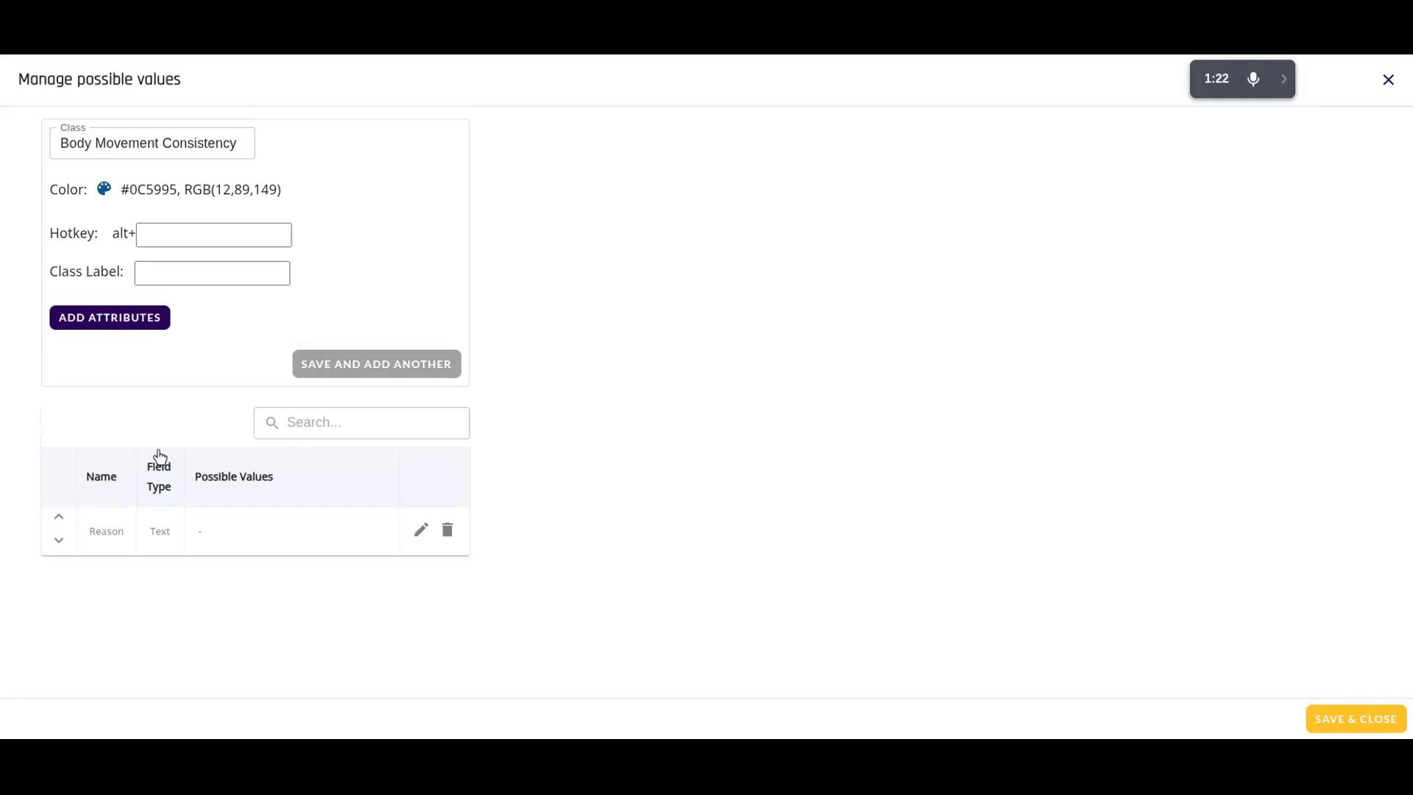
Add a second attribute named "Comment" with field type Text to the Body Movement Consistency class.
{"action": "left_click", "coordinate": [149, 320]}
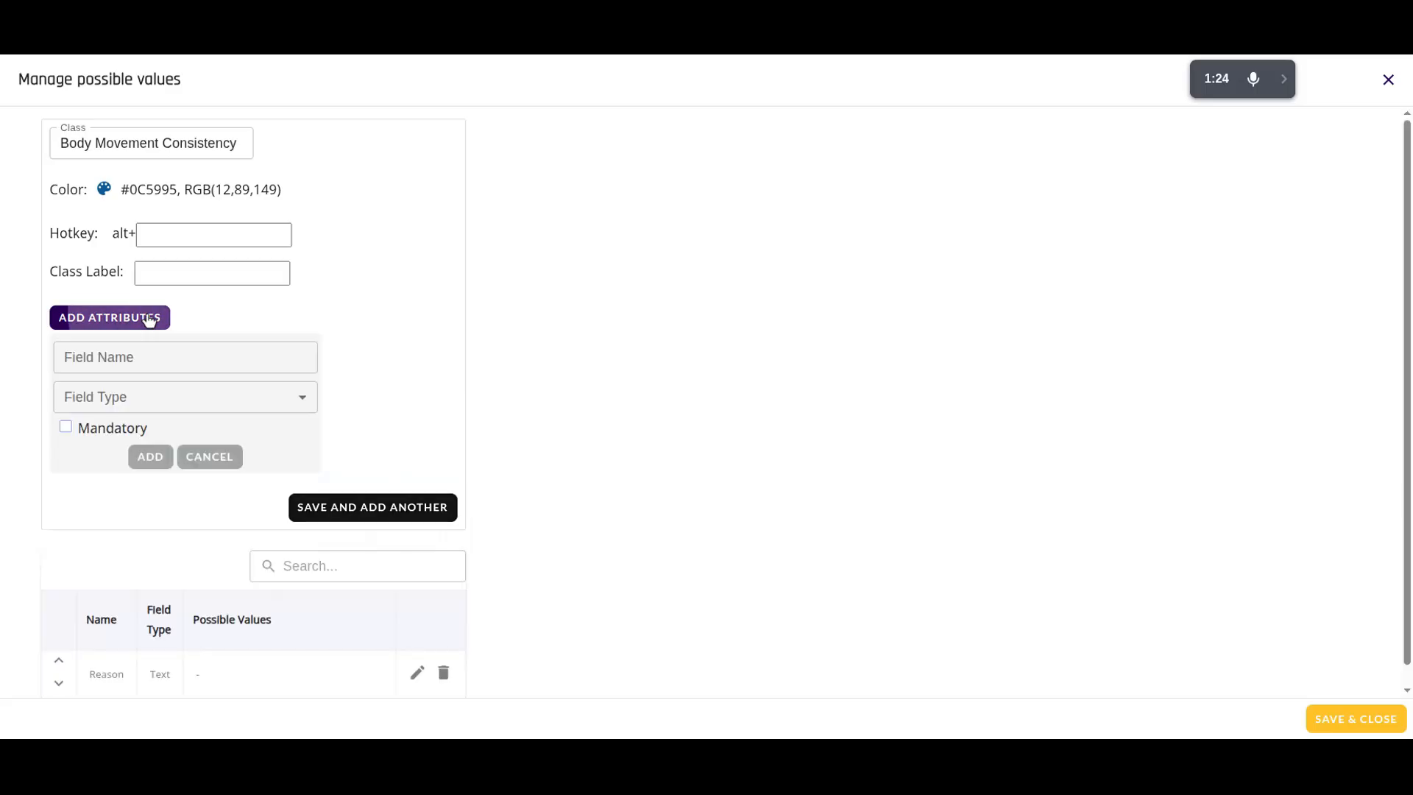
{"action": "left_click", "coordinate": [148, 352]}
{"action": "type", "text": "Comment"}
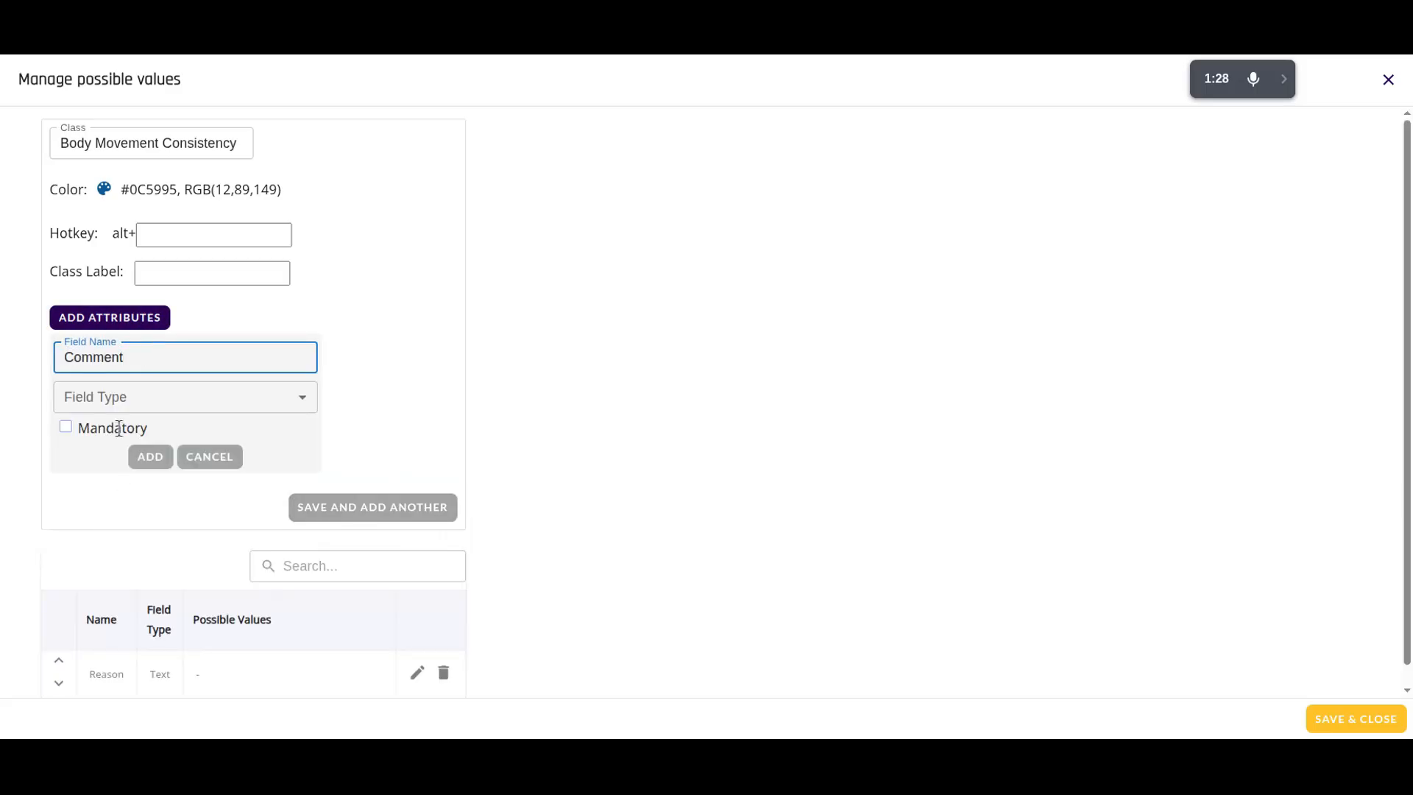
{"action": "left_click", "coordinate": [109, 402]}
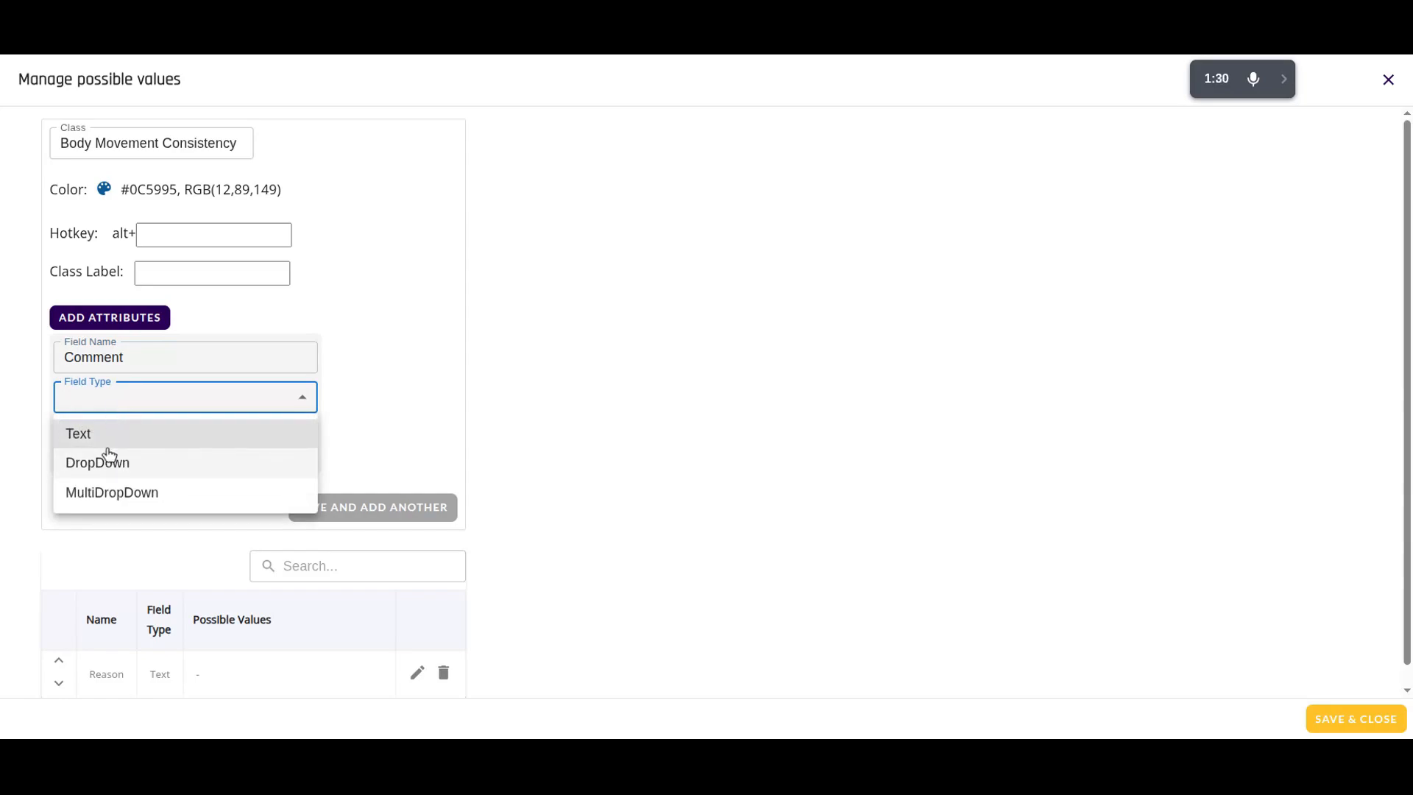
{"action": "left_click", "coordinate": [104, 436]}
{"action": "left_click", "coordinate": [153, 459]}
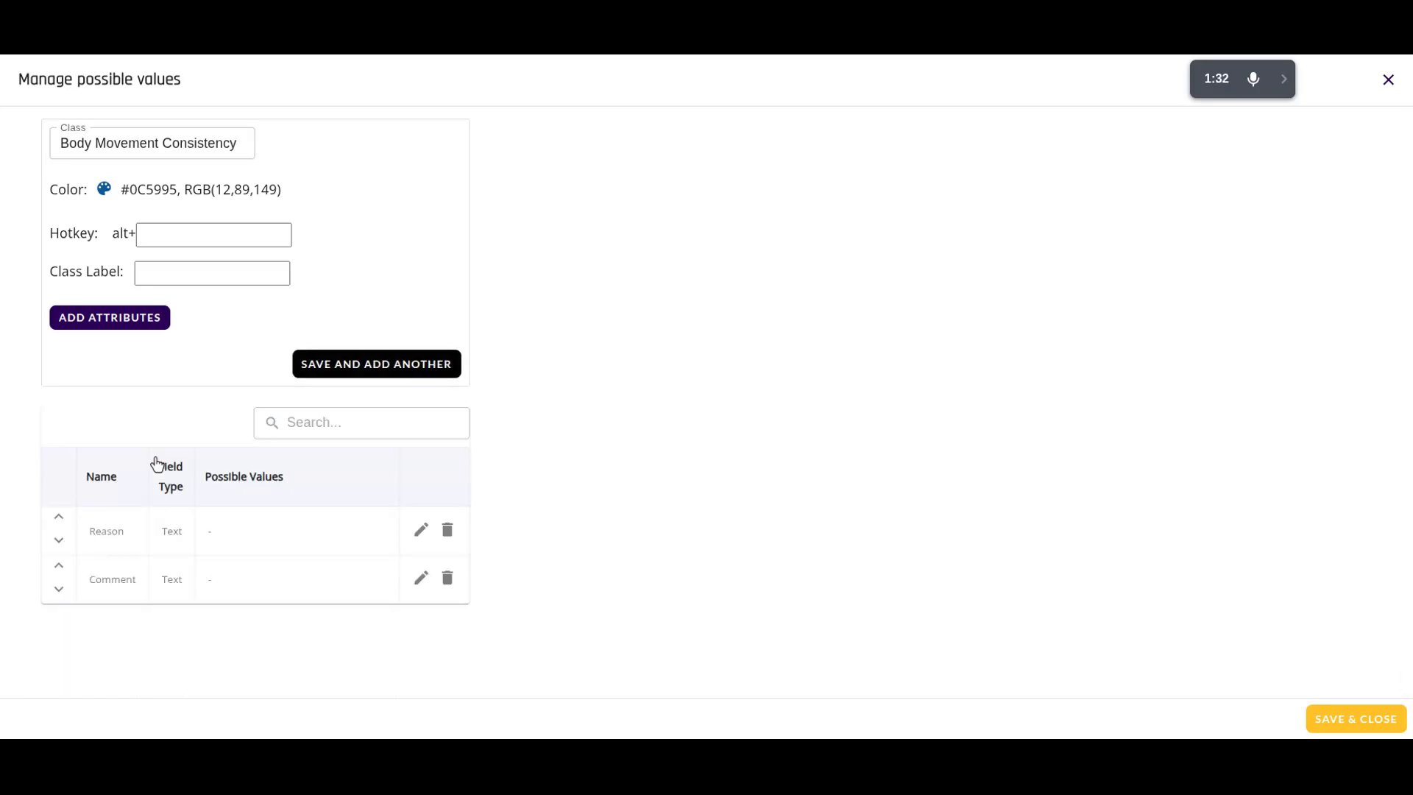
Save the Body Movement Consistency class, and save and close the list of classes.
{"action": "left_click", "coordinate": [326, 365]}
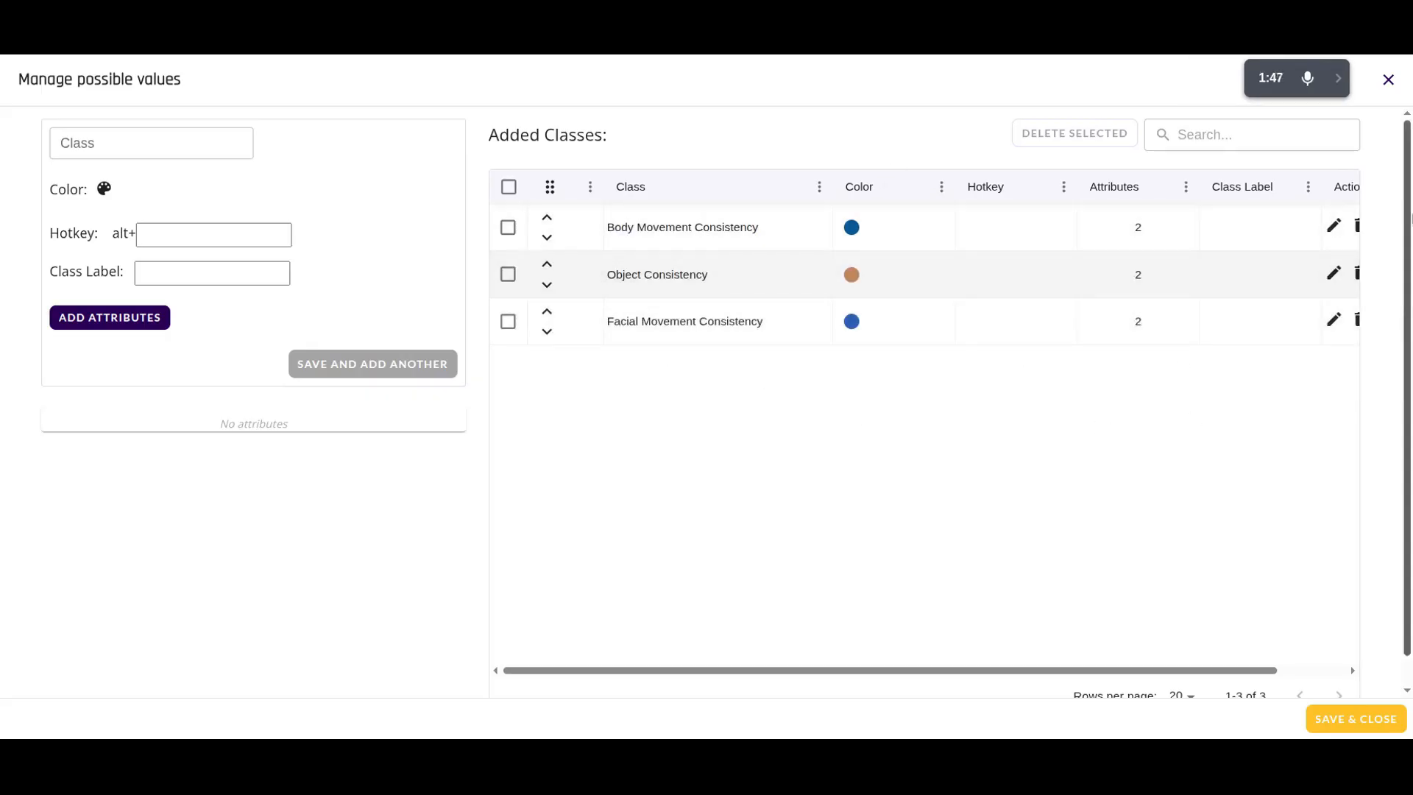
{"action": "left_click", "coordinate": [1350, 715]}
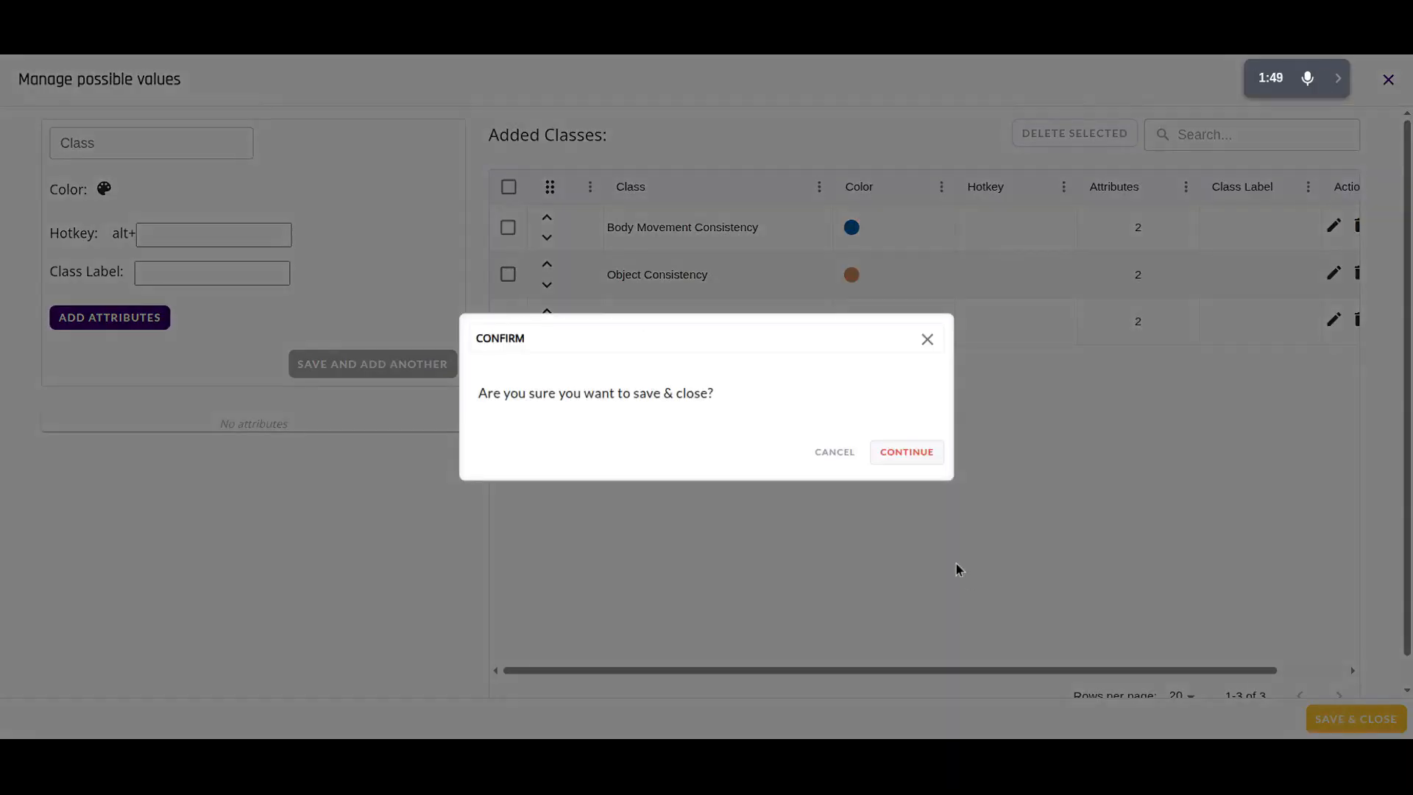
{"action": "left_click", "coordinate": [907, 452]}
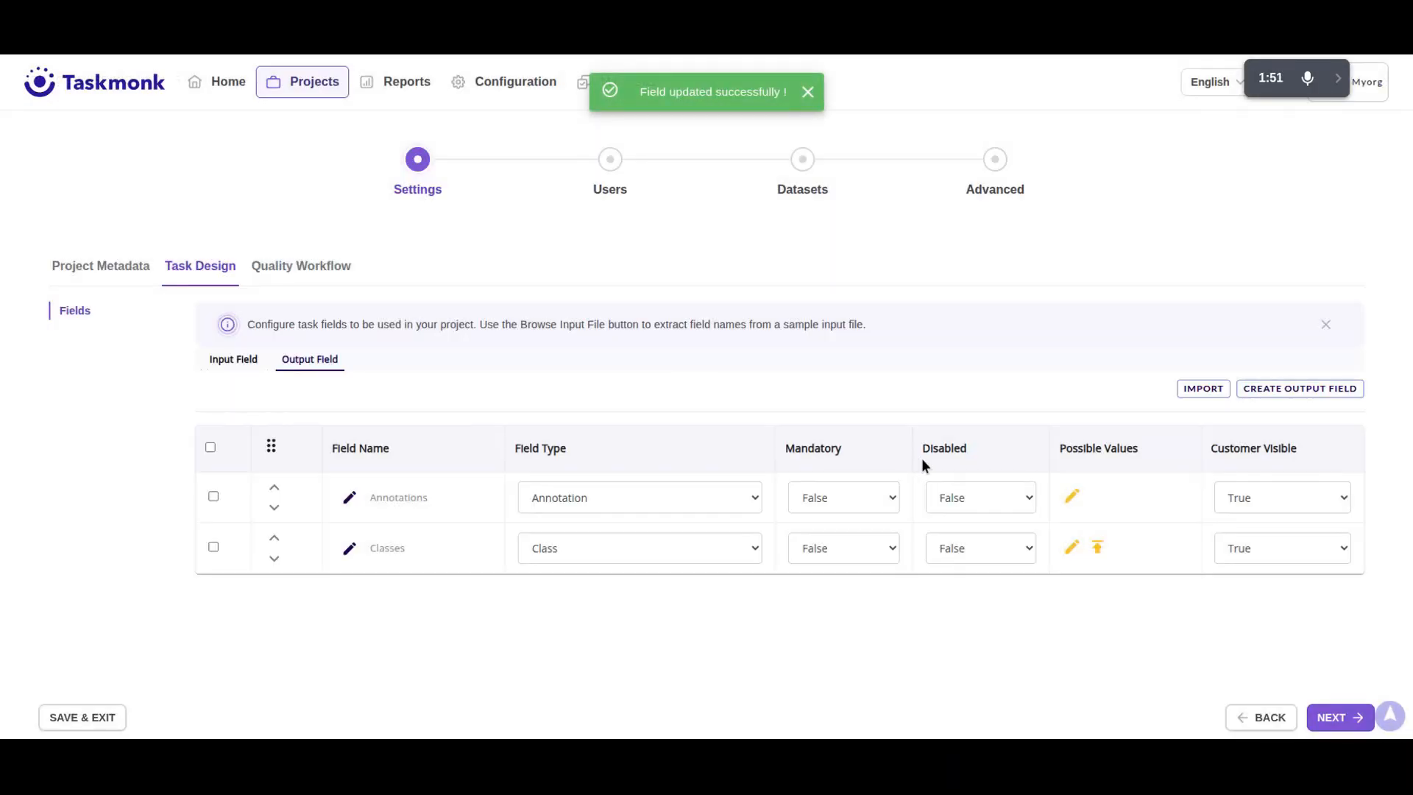
Create an output field named "Scenes" with the data type Scene.
{"action": "left_click", "coordinate": [1297, 391]}
{"action": "type", "text": "Sv"}
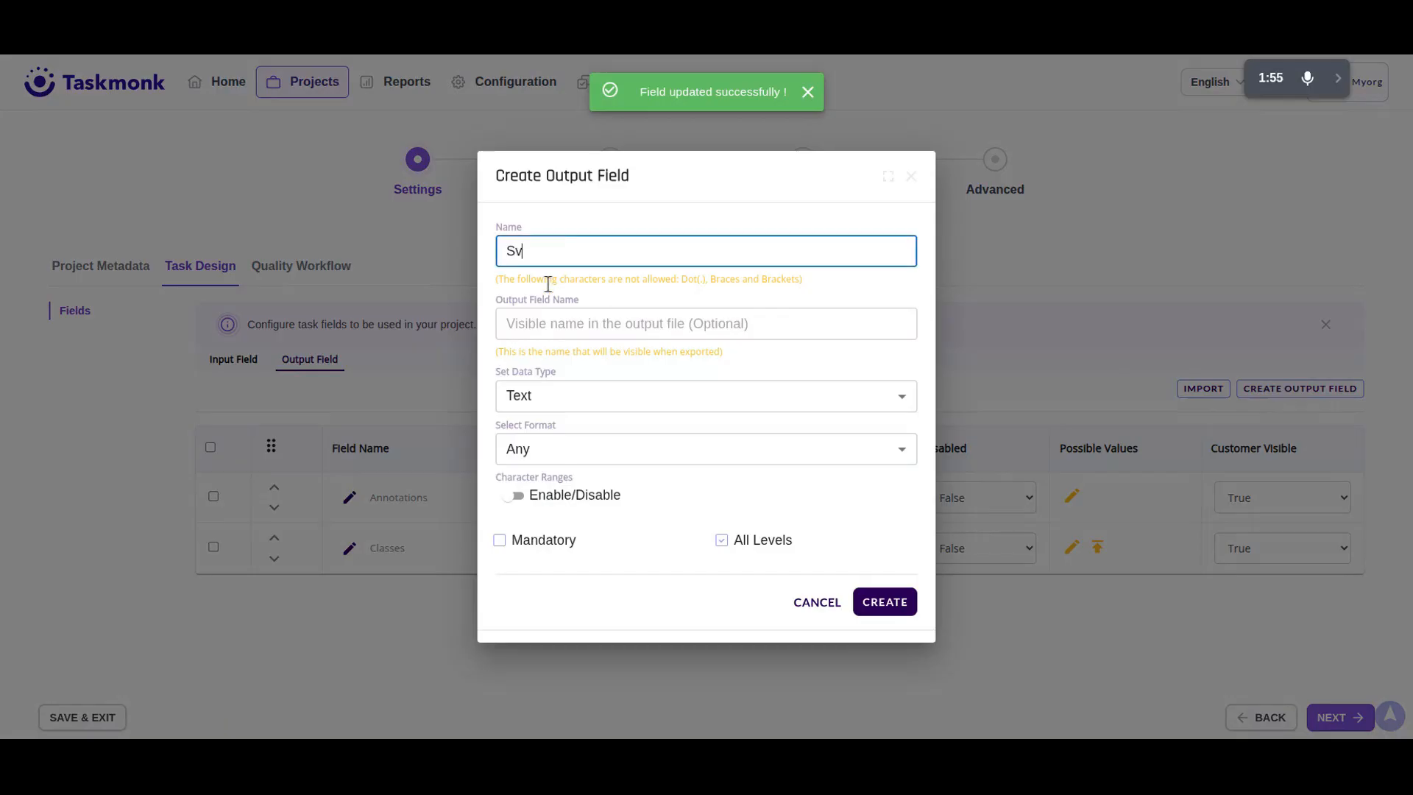
{"action": "key", "text": "BackSpace"}
{"action": "type", "text": "cenes"}
{"action": "left_click", "coordinate": [555, 404]}
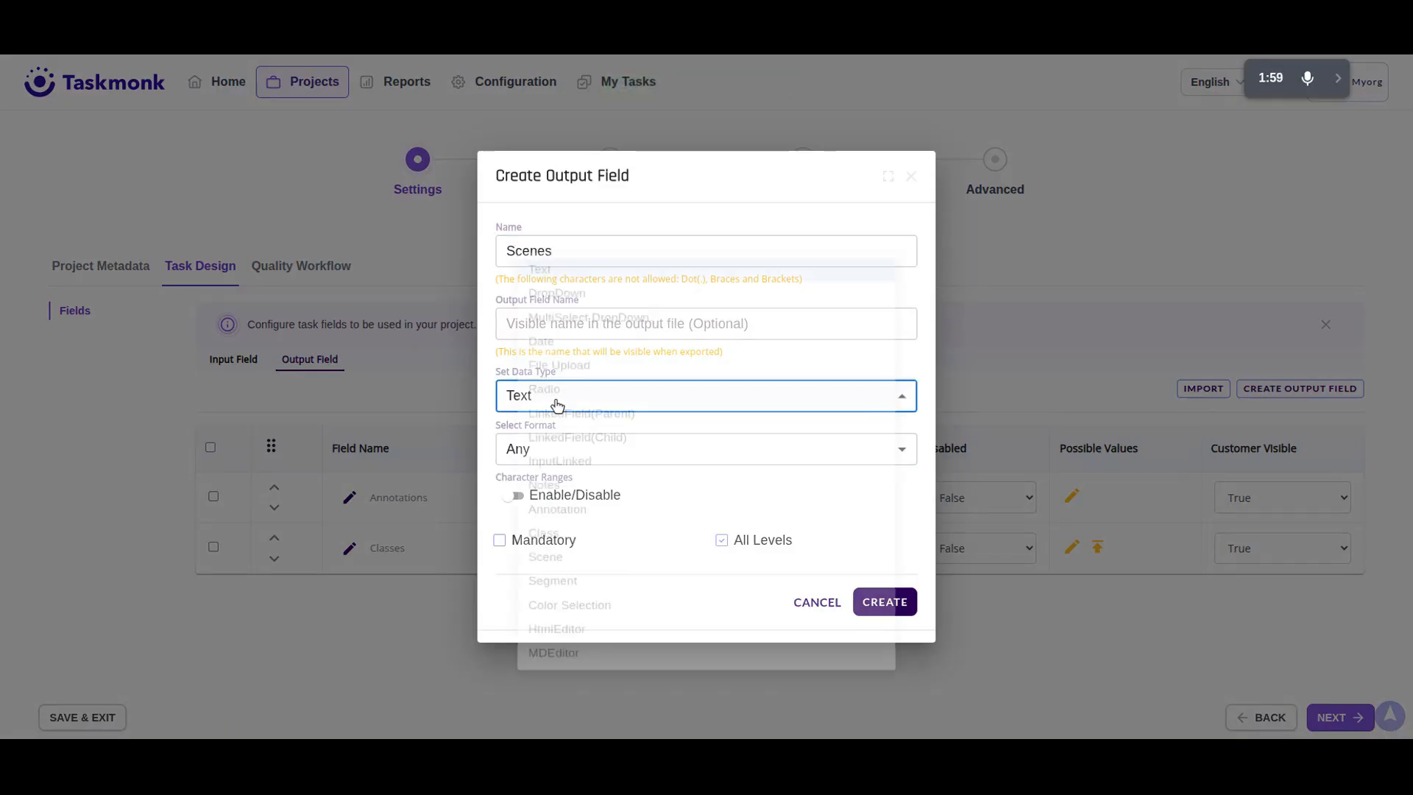
{"action": "left_click", "coordinate": [583, 595]}
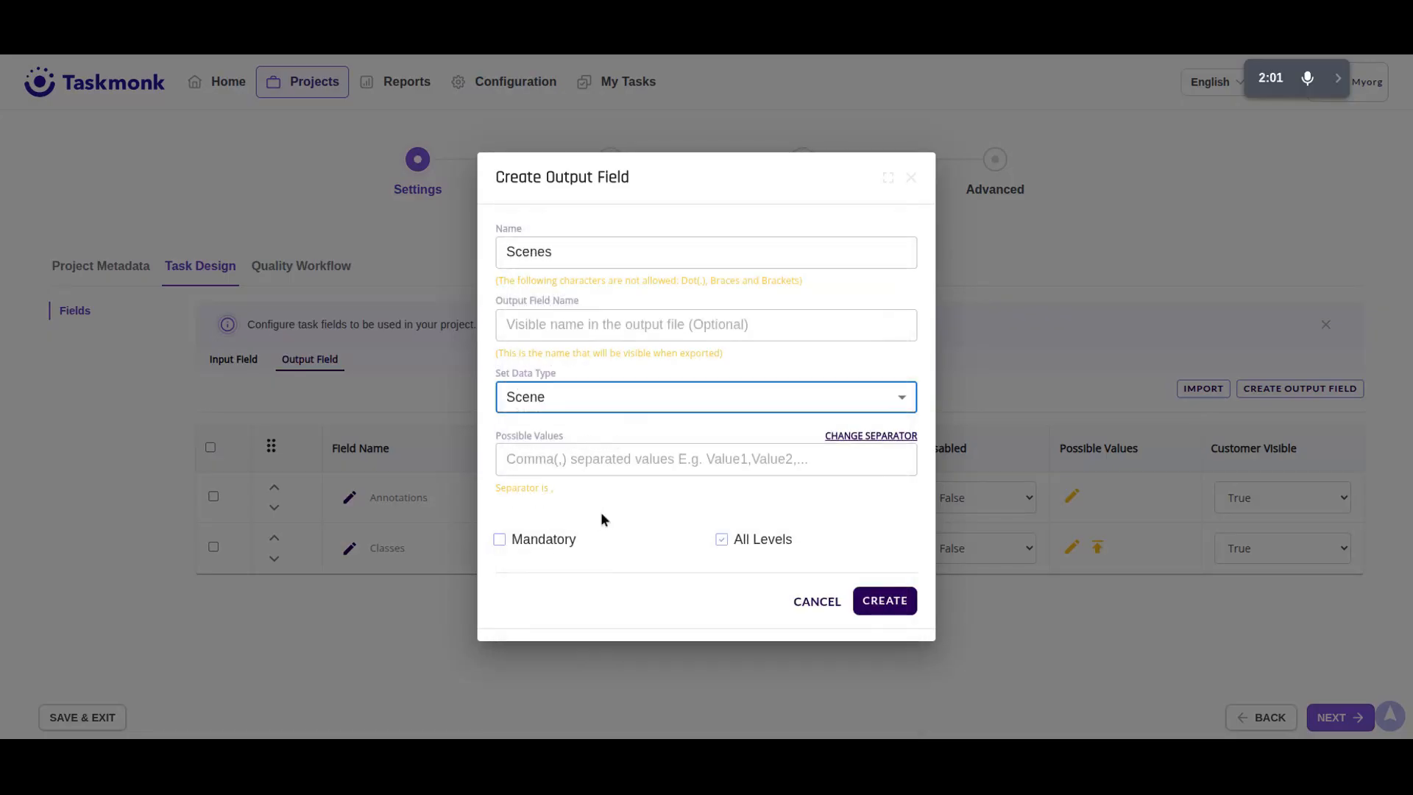
{"action": "left_click", "coordinate": [874, 602]}
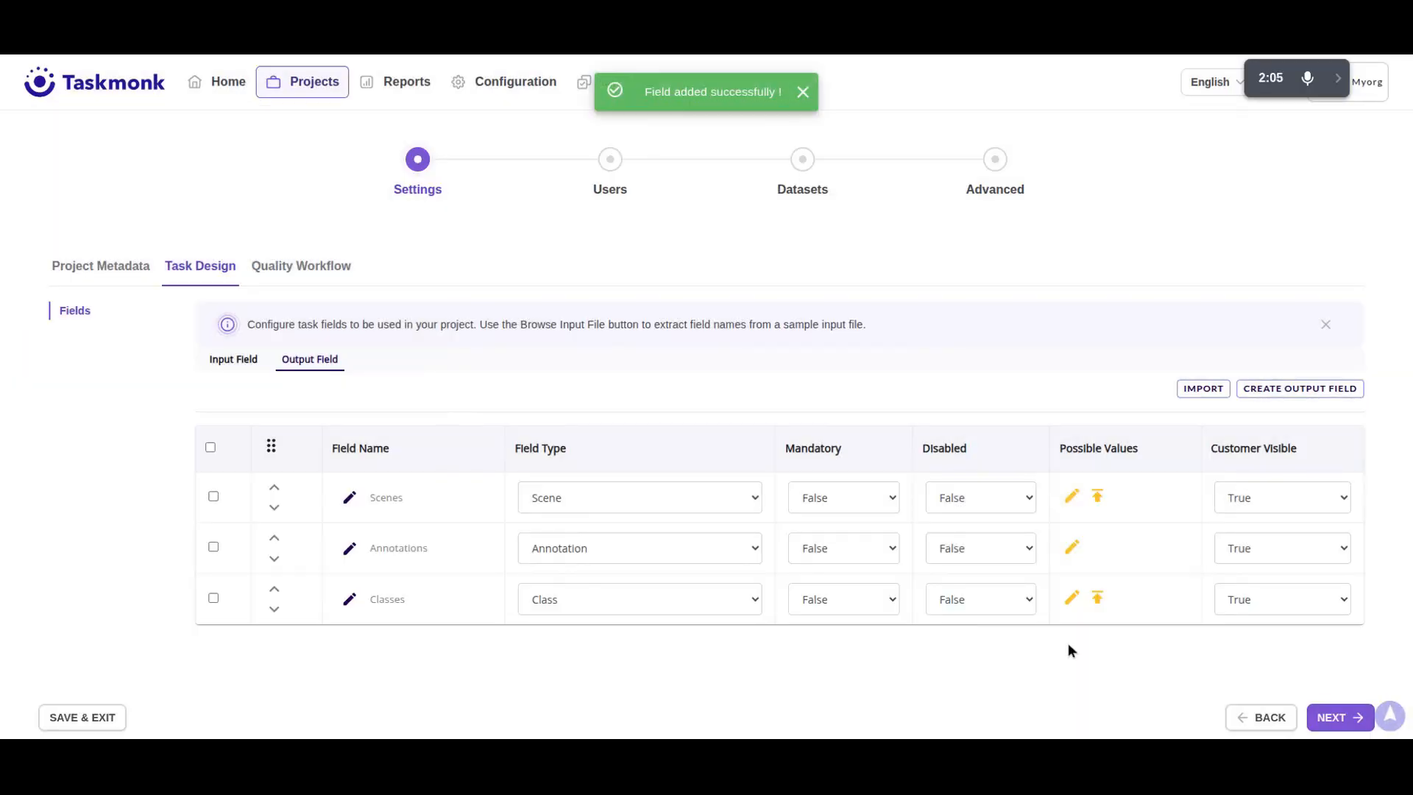
Add the scene "face_distortion" to the Scenes field's possible values, and save and close the list of scenes.
{"action": "left_click", "coordinate": [1072, 496]}
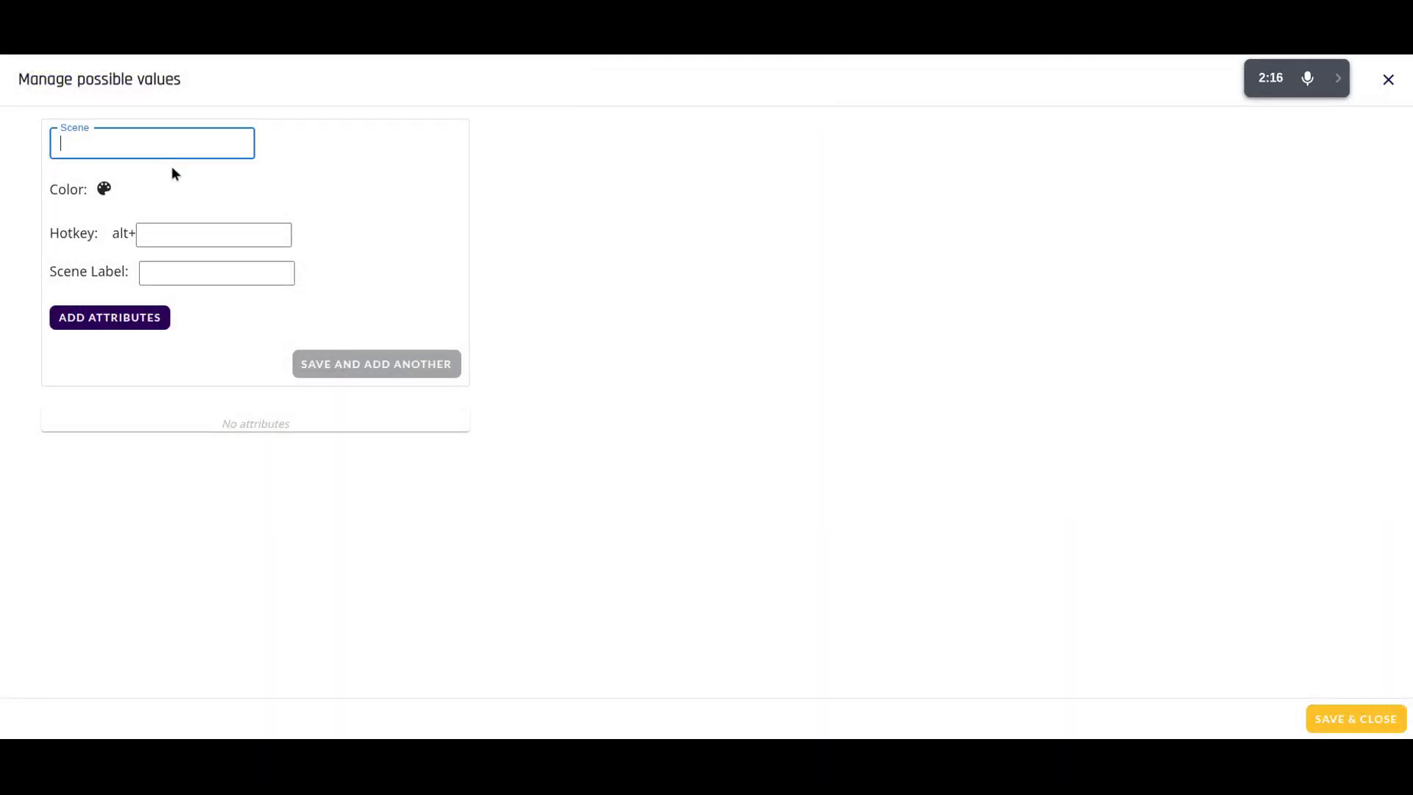
{"action": "type", "text": "face_distortion"}
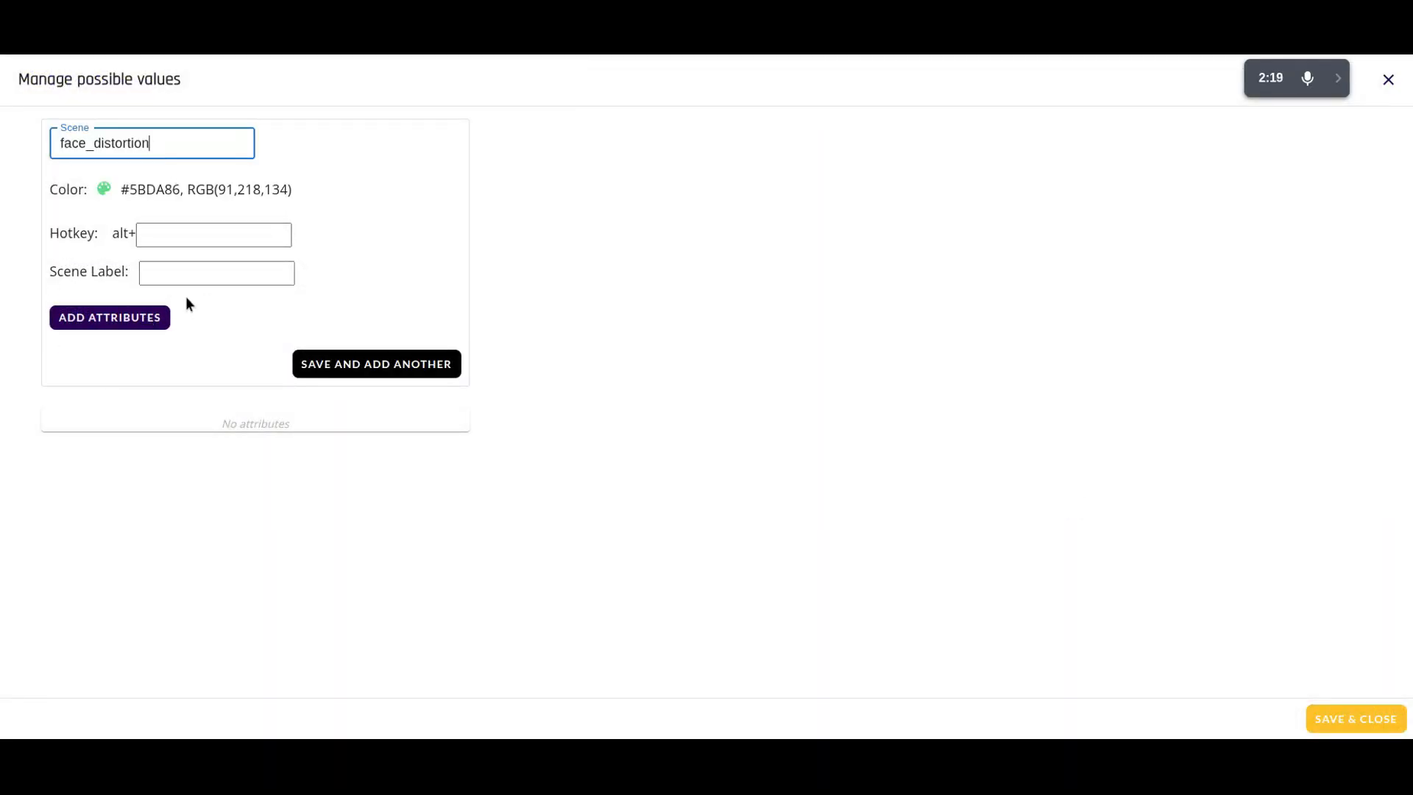
{"action": "left_click", "coordinate": [353, 366]}
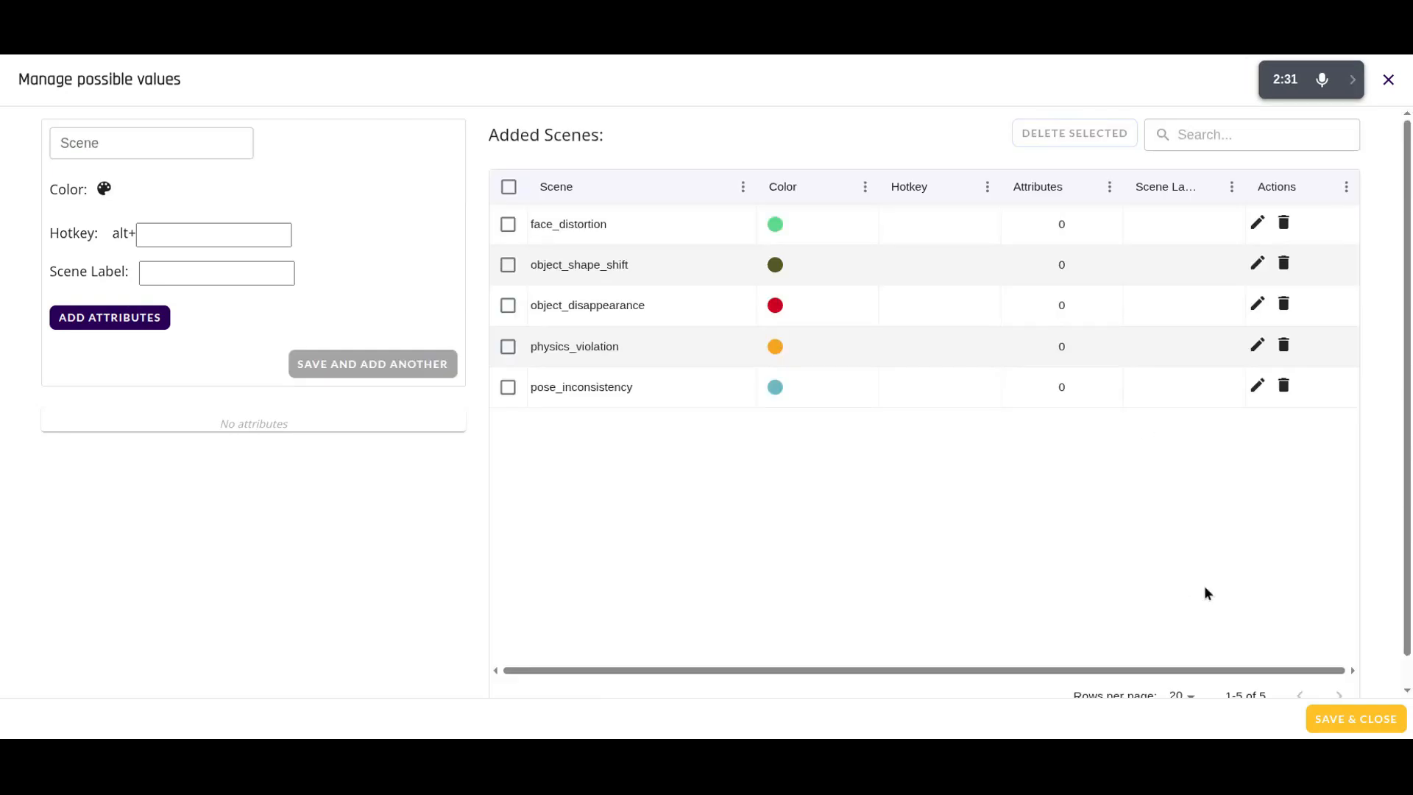
{"action": "left_click", "coordinate": [1365, 727]}
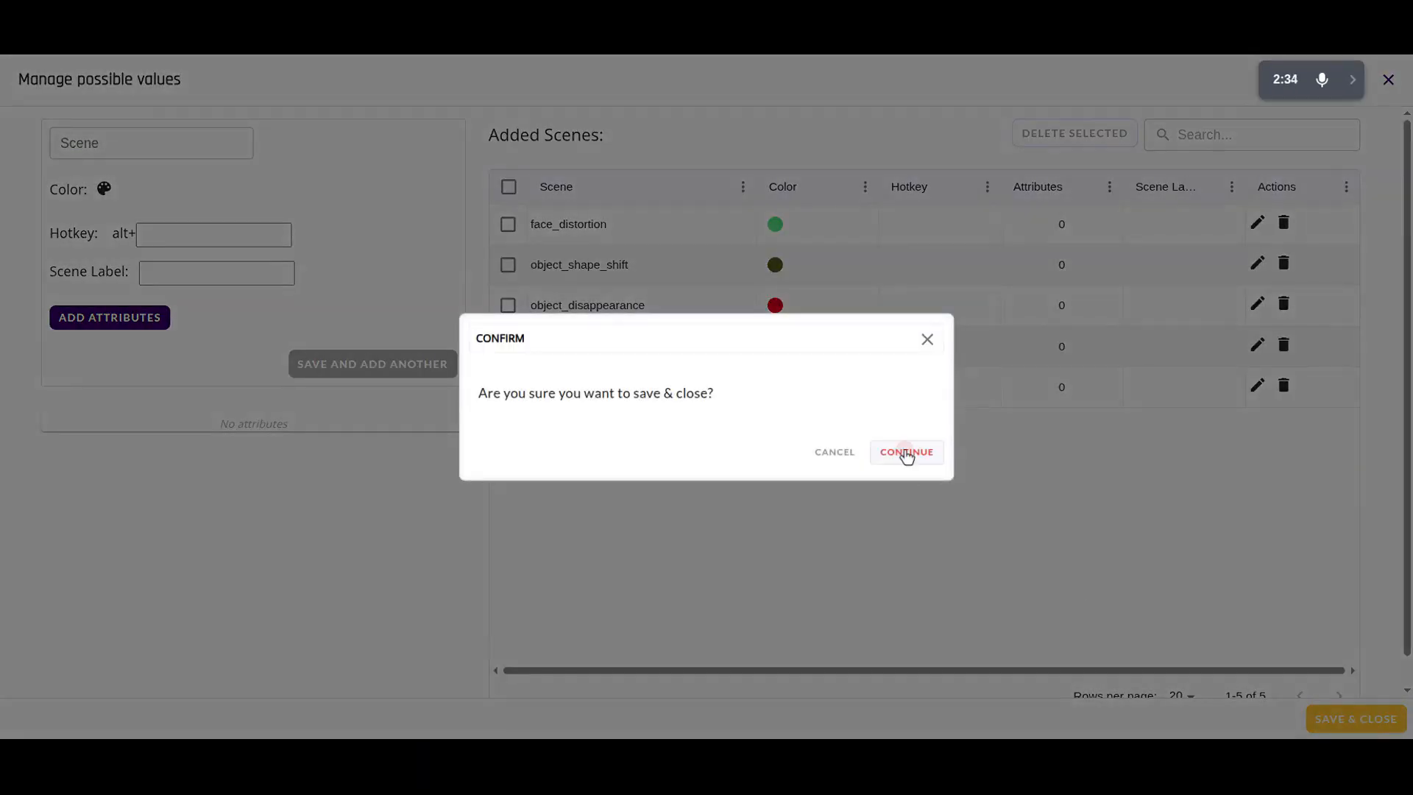
{"action": "left_click", "coordinate": [906, 453]}
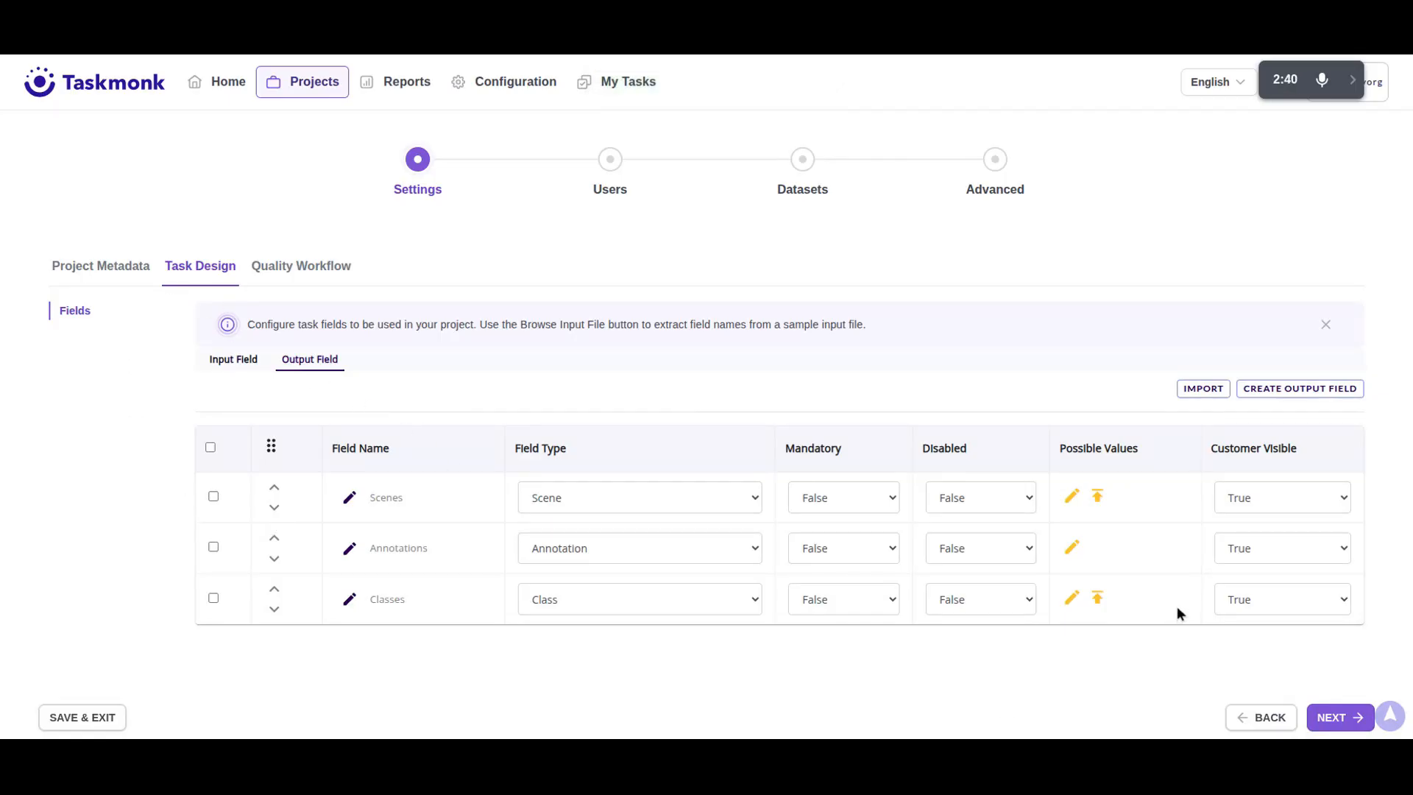
Continue to the quality workflow and add a Level 2 execution level named "Qc".
{"action": "left_click", "coordinate": [1350, 720]}
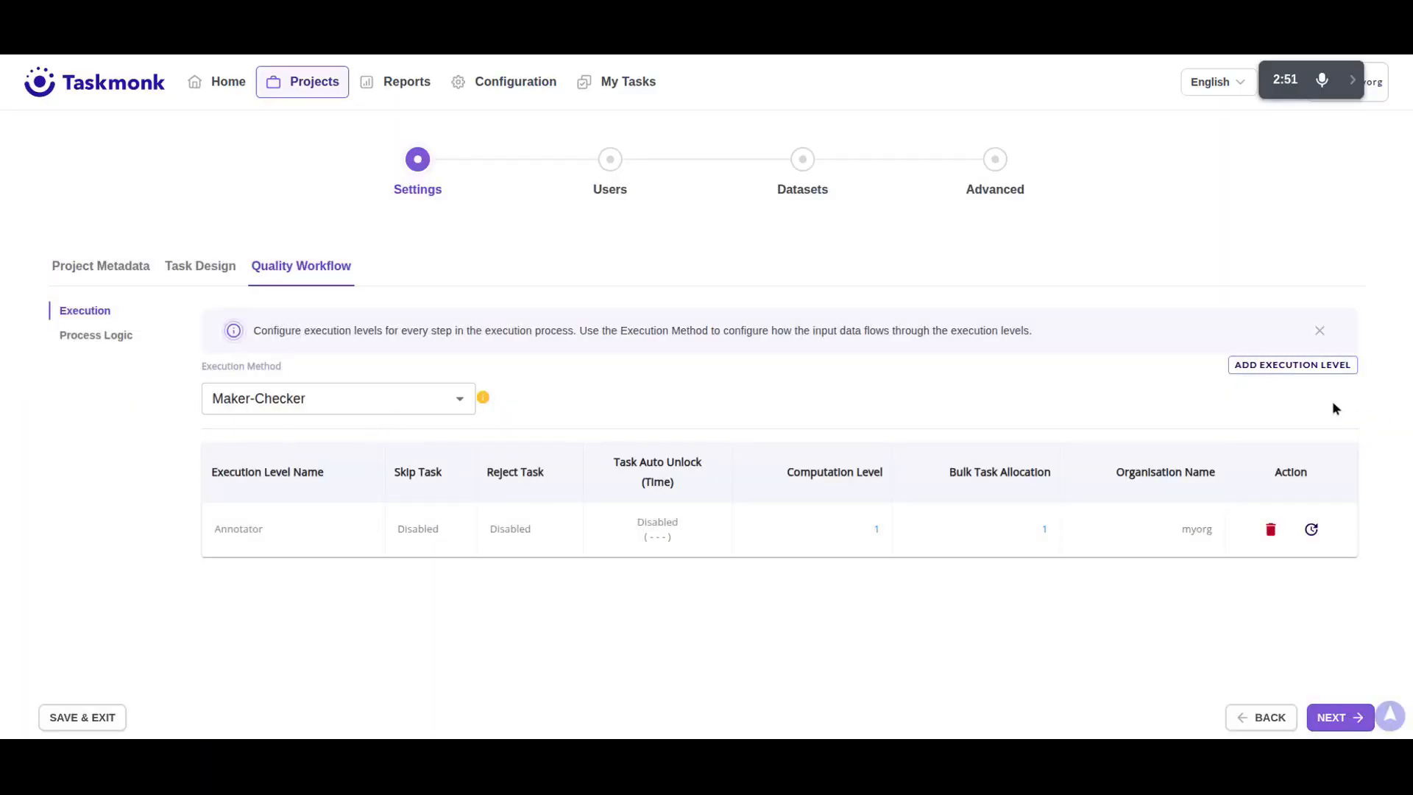
{"action": "left_click", "coordinate": [1288, 365]}
{"action": "left_click", "coordinate": [594, 269]}
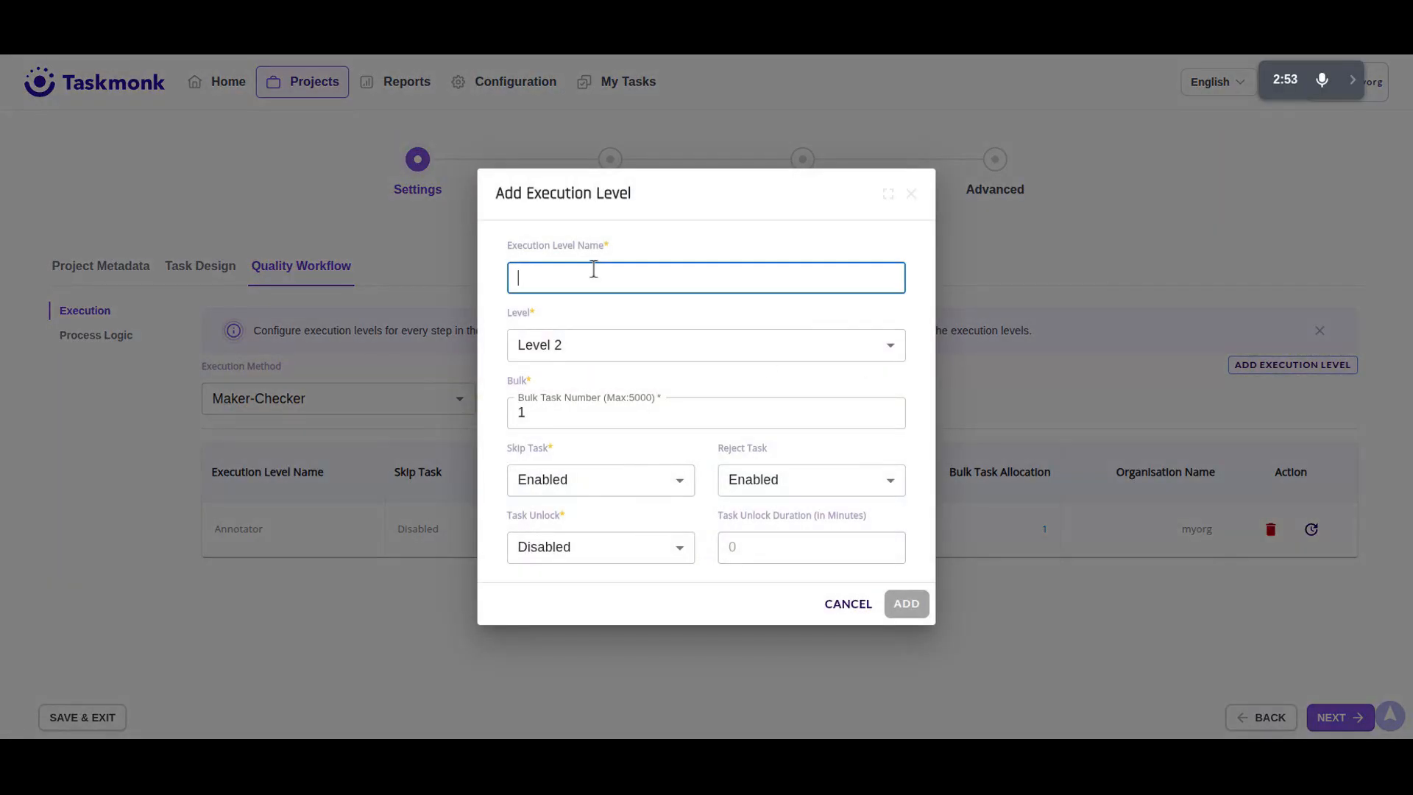
{"action": "type", "text": "Qc"}
{"action": "left_click", "coordinate": [907, 604]}
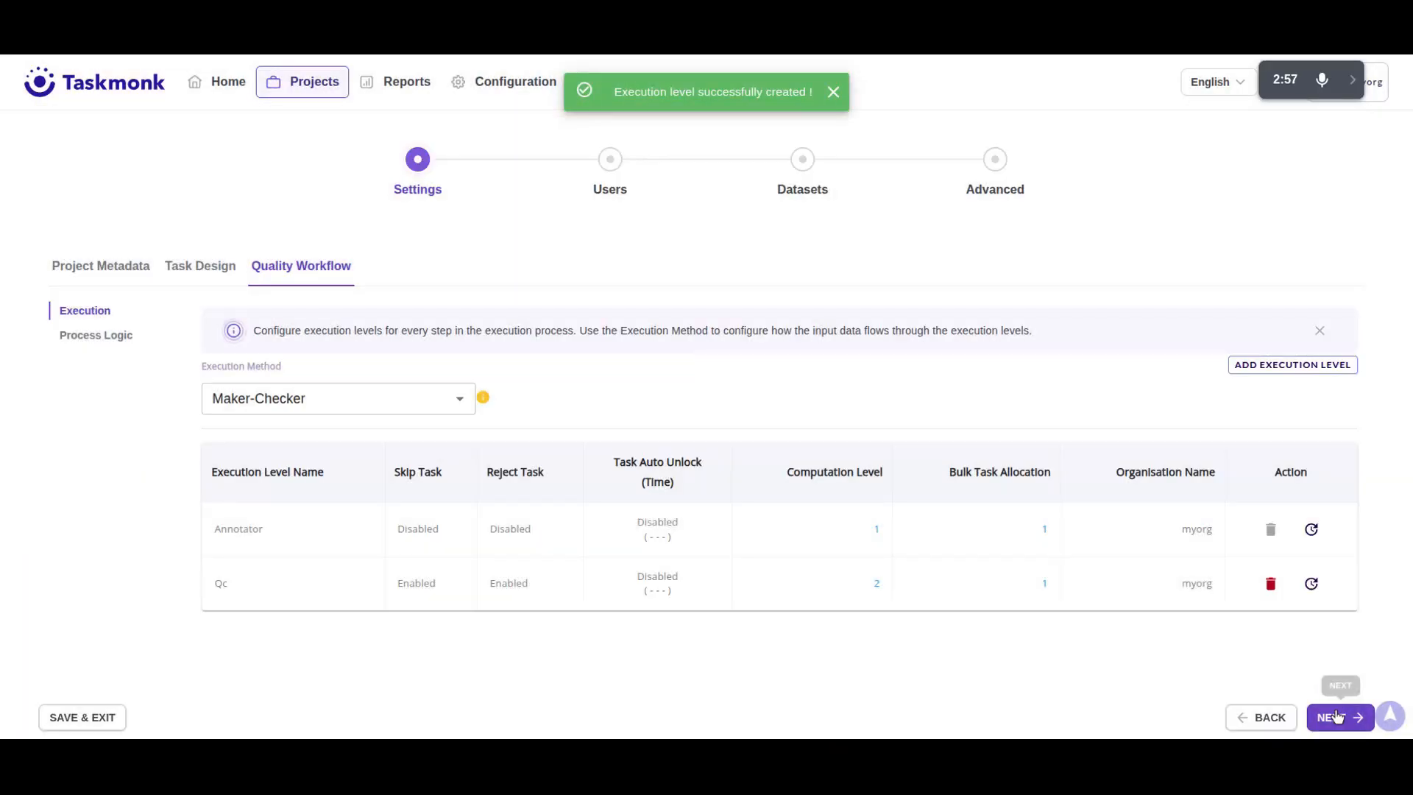
Continue past the process logic and user management to the project's Advanced settings.
{"action": "left_click", "coordinate": [1336, 719]}
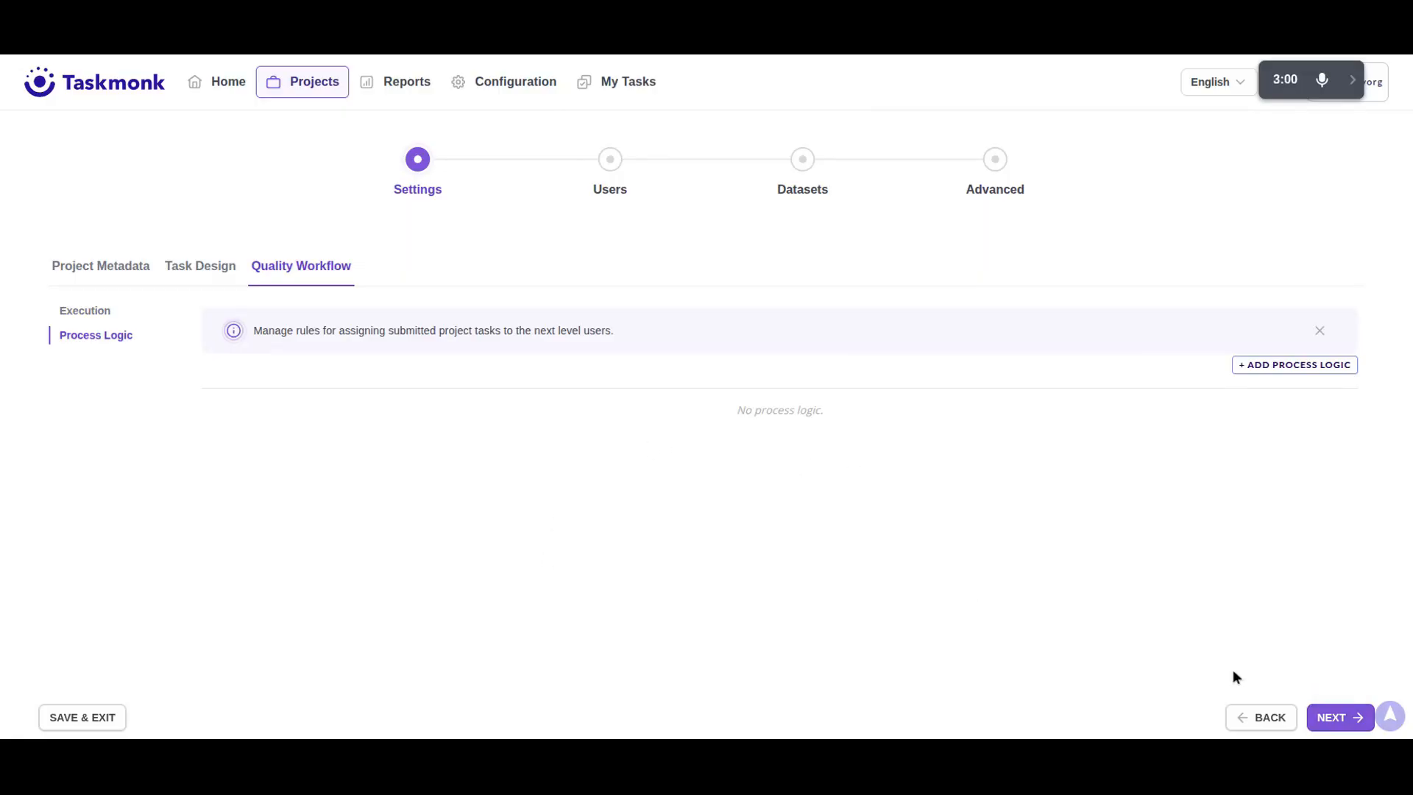
{"action": "left_click", "coordinate": [1336, 720]}
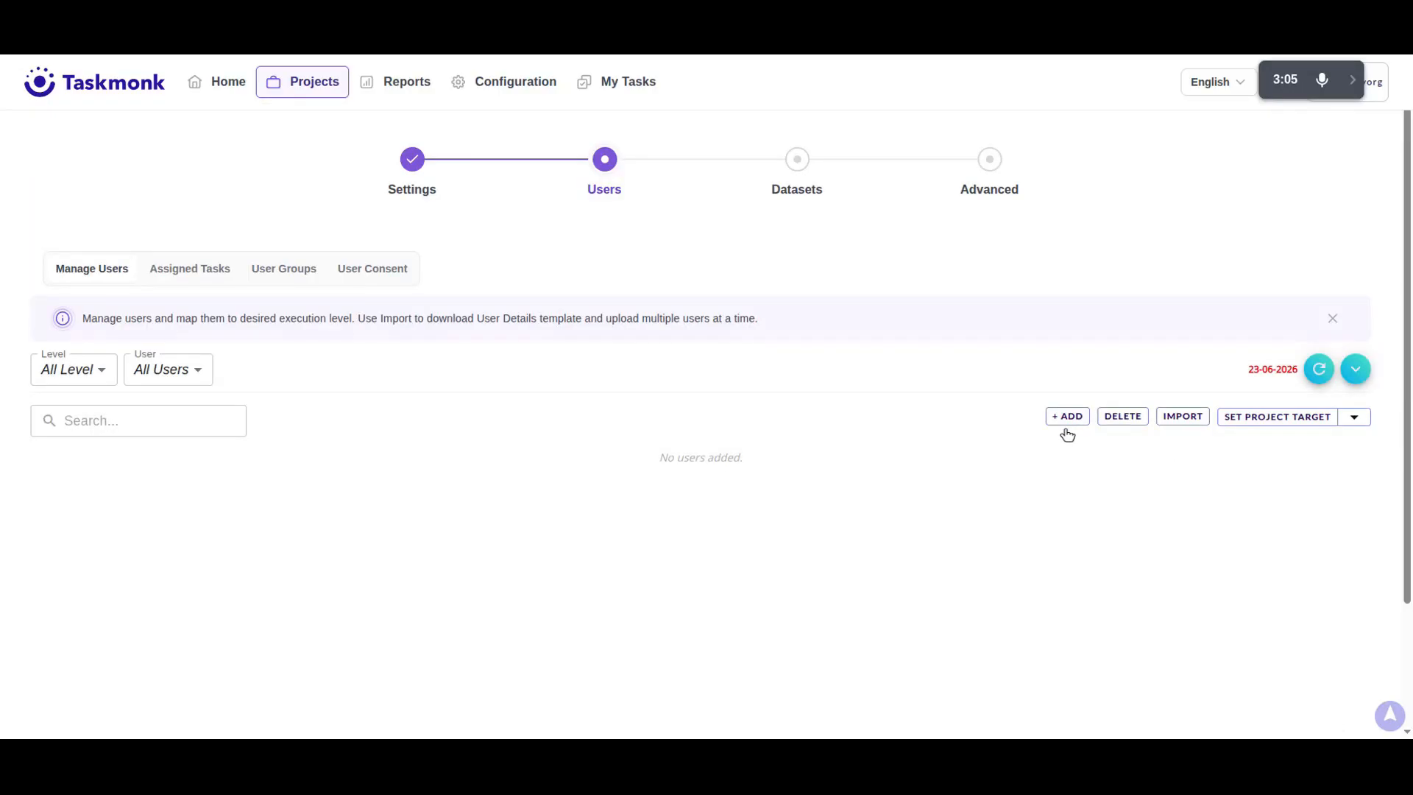
{"action": "left_click", "coordinate": [990, 160]}
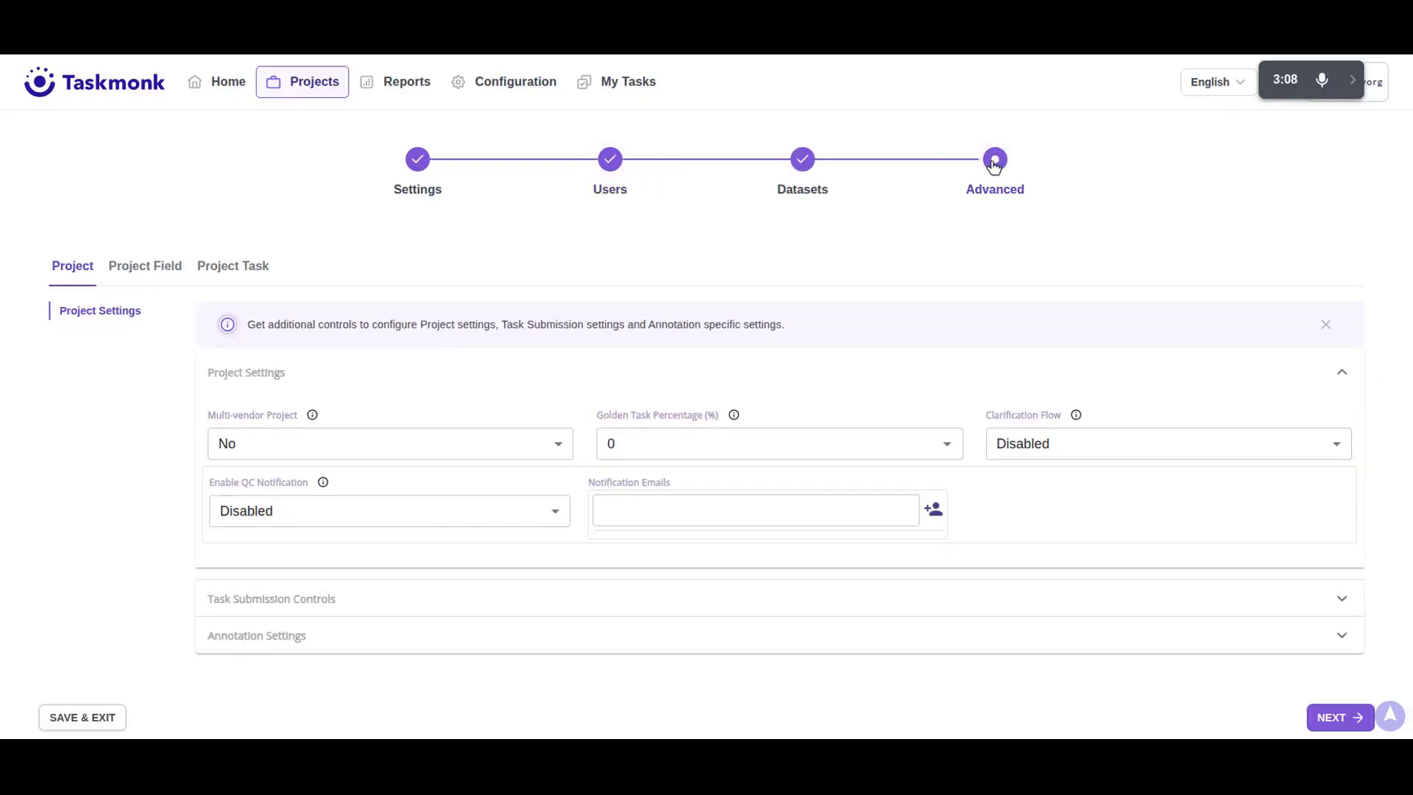
Expand the Annotation Settings and the Video Annotation Configuration within them.
{"action": "left_click", "coordinate": [221, 634]}
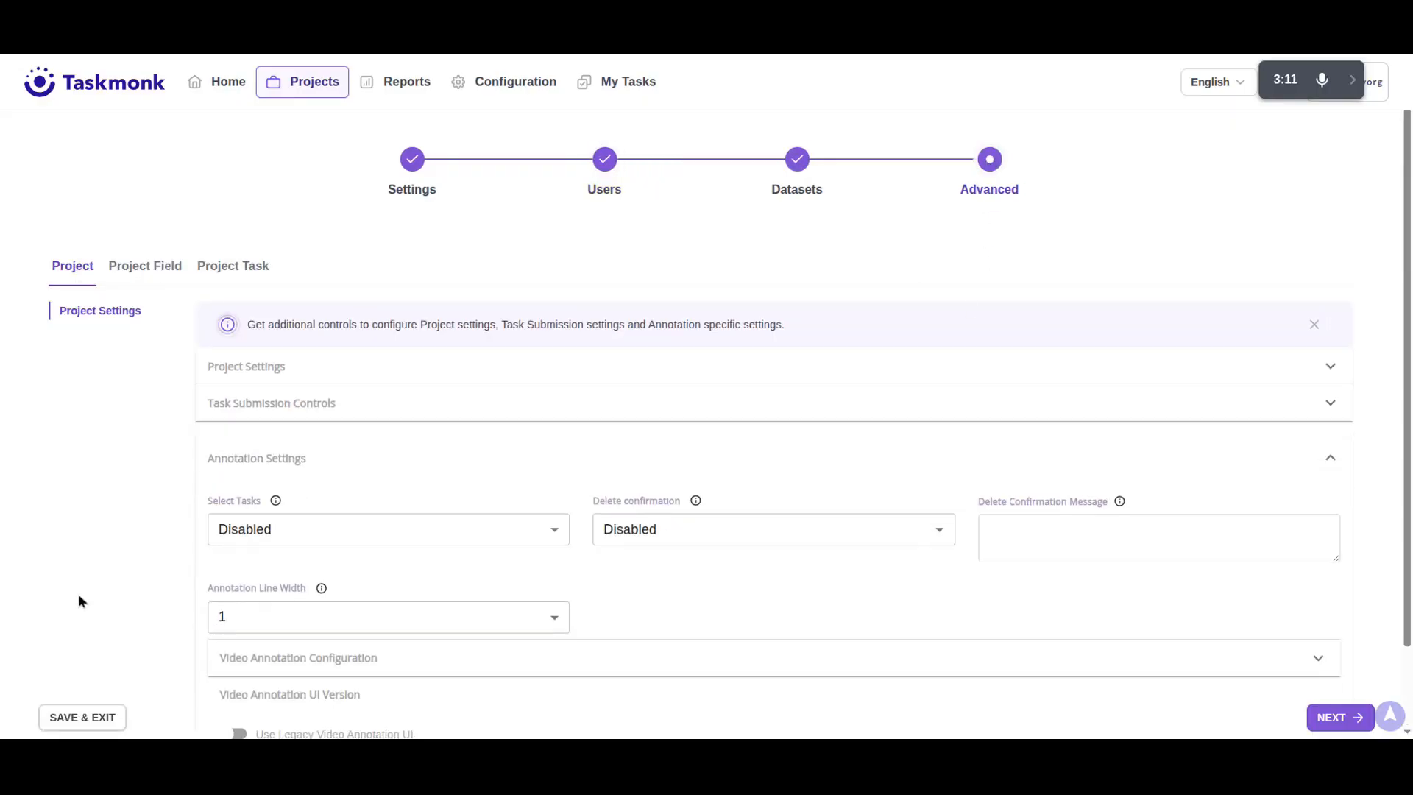
{"action": "scroll", "coordinate": [79, 596], "scroll_direction": "down", "scroll_amount": 1}
{"action": "left_click", "coordinate": [290, 564]}
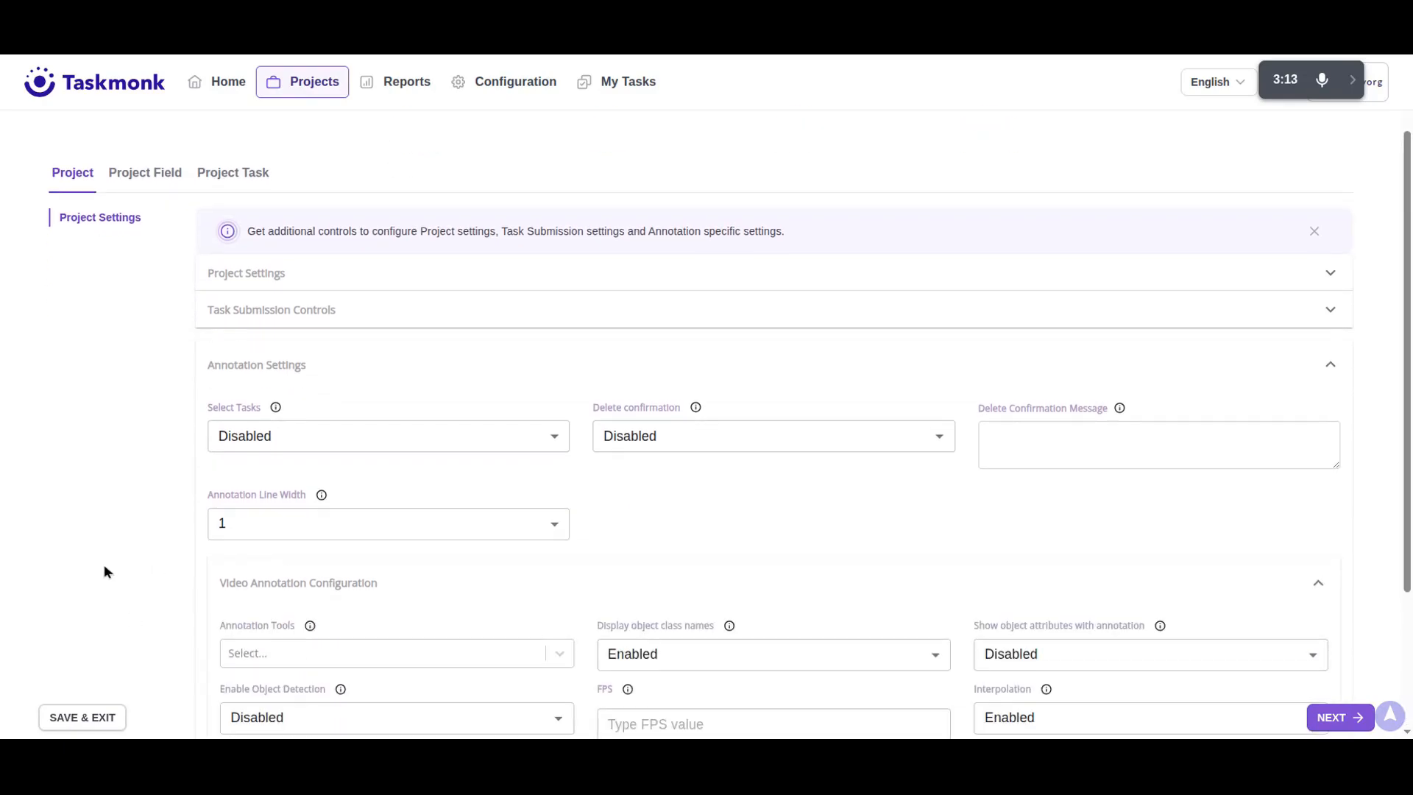
{"action": "scroll", "coordinate": [107, 574], "scroll_direction": "down", "scroll_amount": 2}
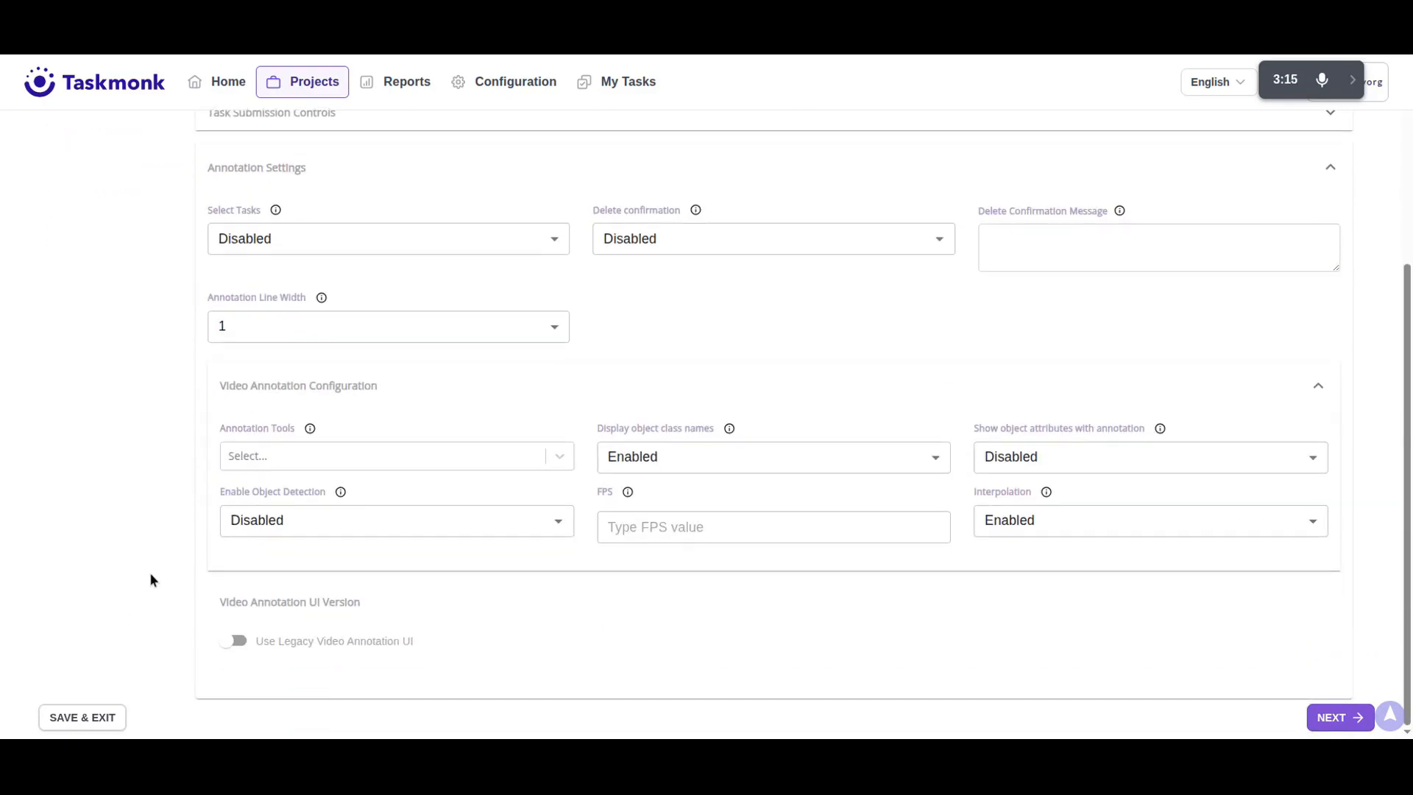
Try out Rectangle as an annotation tool for the video project, and clear the tool selection again.
{"action": "left_click", "coordinate": [316, 454]}
{"action": "scroll", "coordinate": [378, 508], "scroll_direction": "down", "scroll_amount": 4}
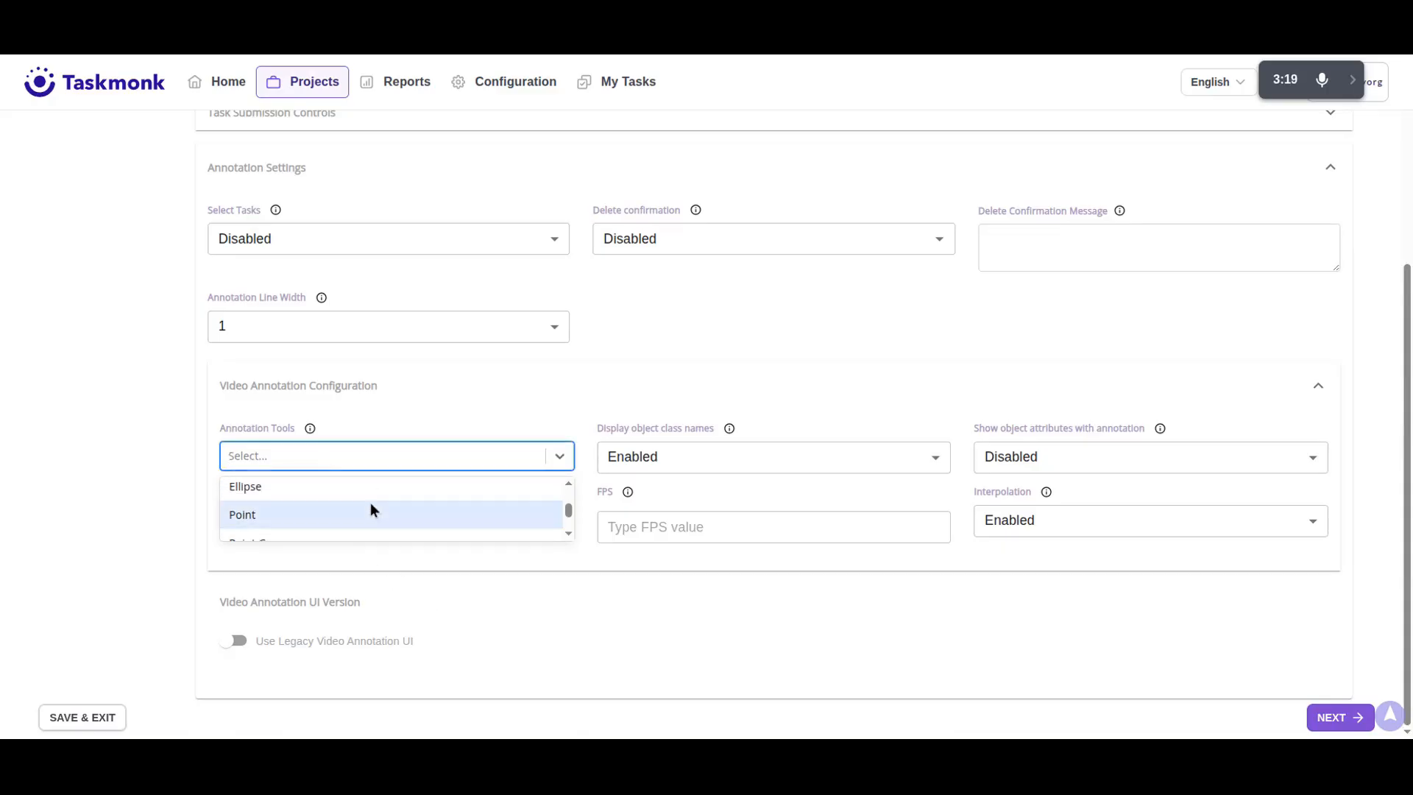
{"action": "scroll", "coordinate": [357, 504], "scroll_direction": "up", "scroll_amount": 4}
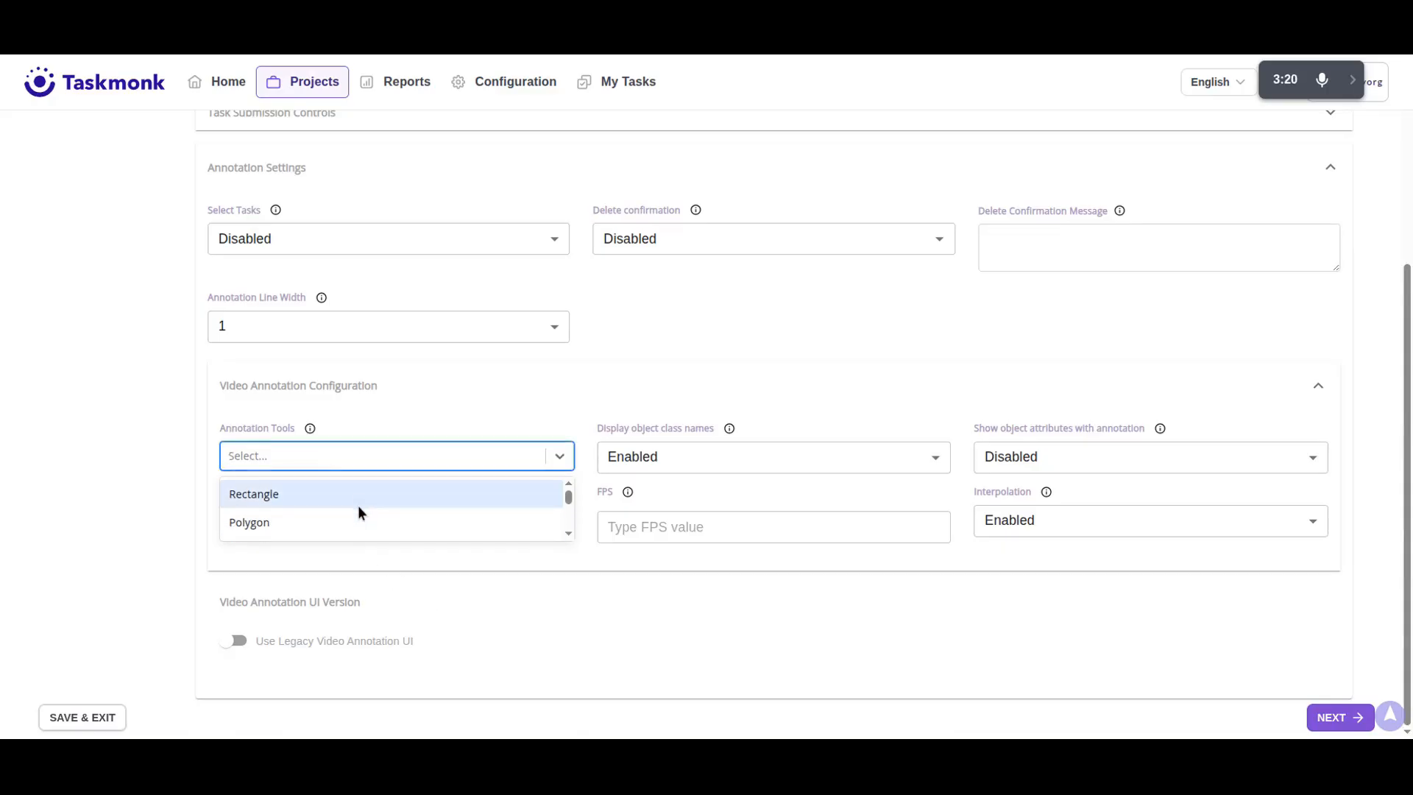
{"action": "left_click", "coordinate": [315, 496]}
{"action": "left_click", "coordinate": [323, 461]}
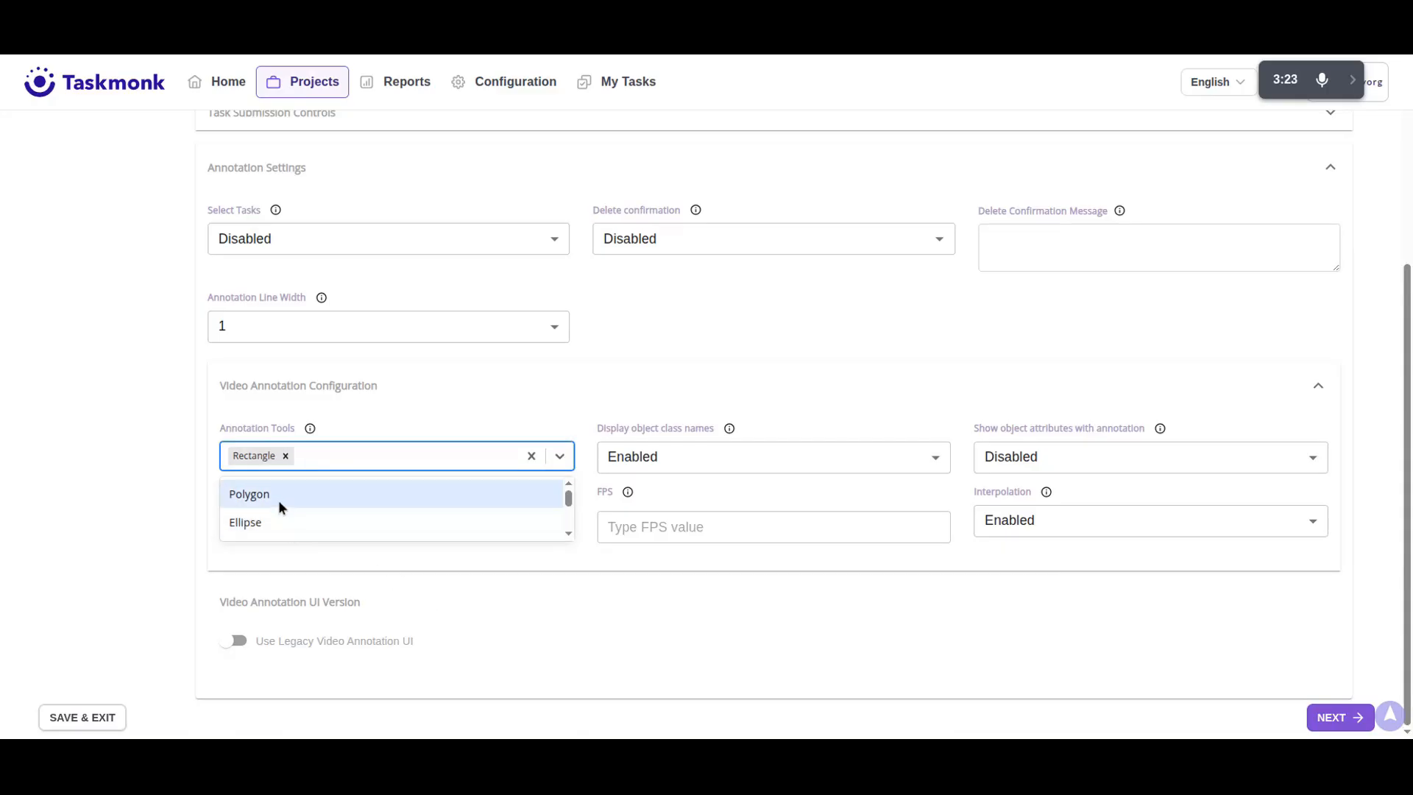
{"action": "left_click", "coordinate": [279, 502]}
{"action": "left_click", "coordinate": [347, 455]}
{"action": "left_click", "coordinate": [286, 456]}
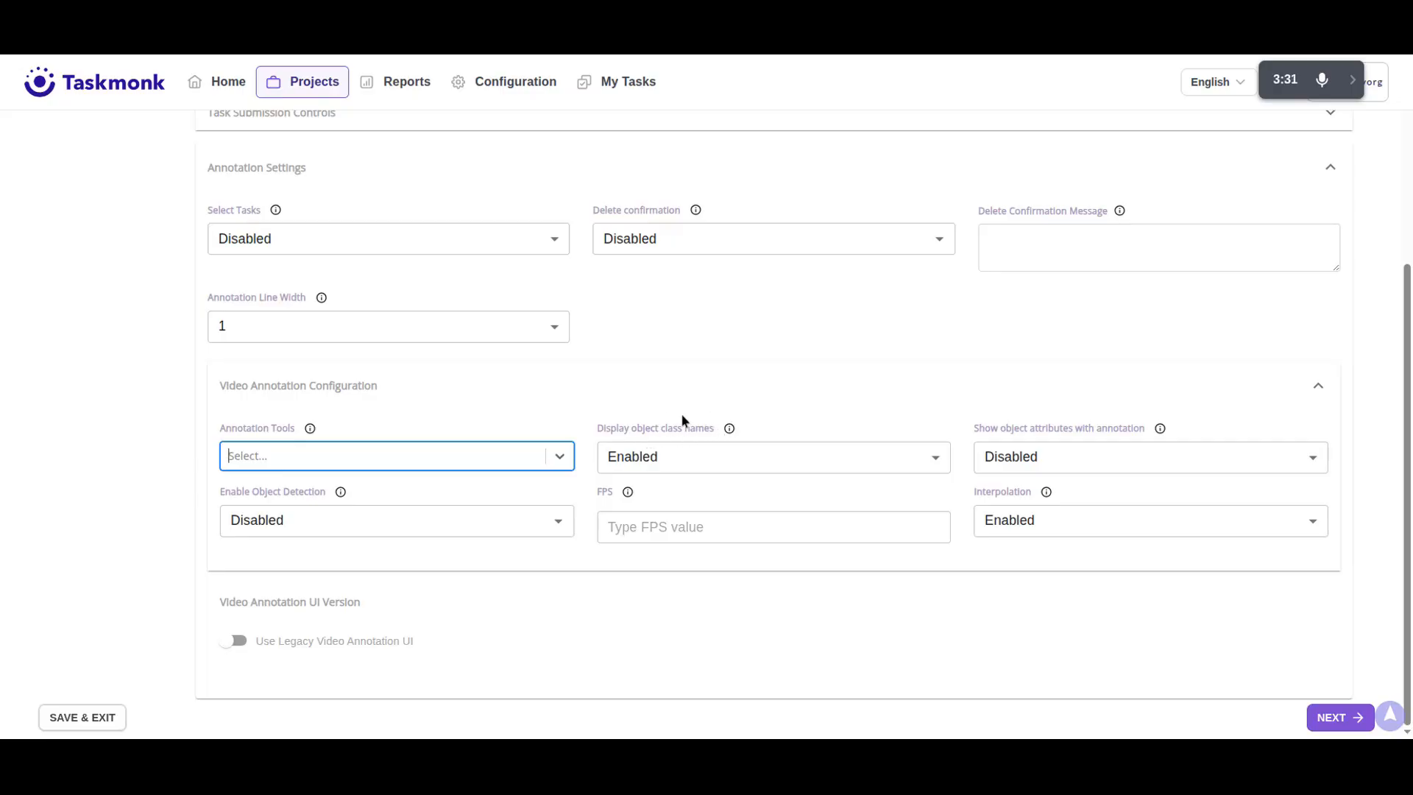
Keep the display of object class names enabled, enable showing object attributes with annotations, and save the project settings.
{"action": "left_click", "coordinate": [658, 458]}
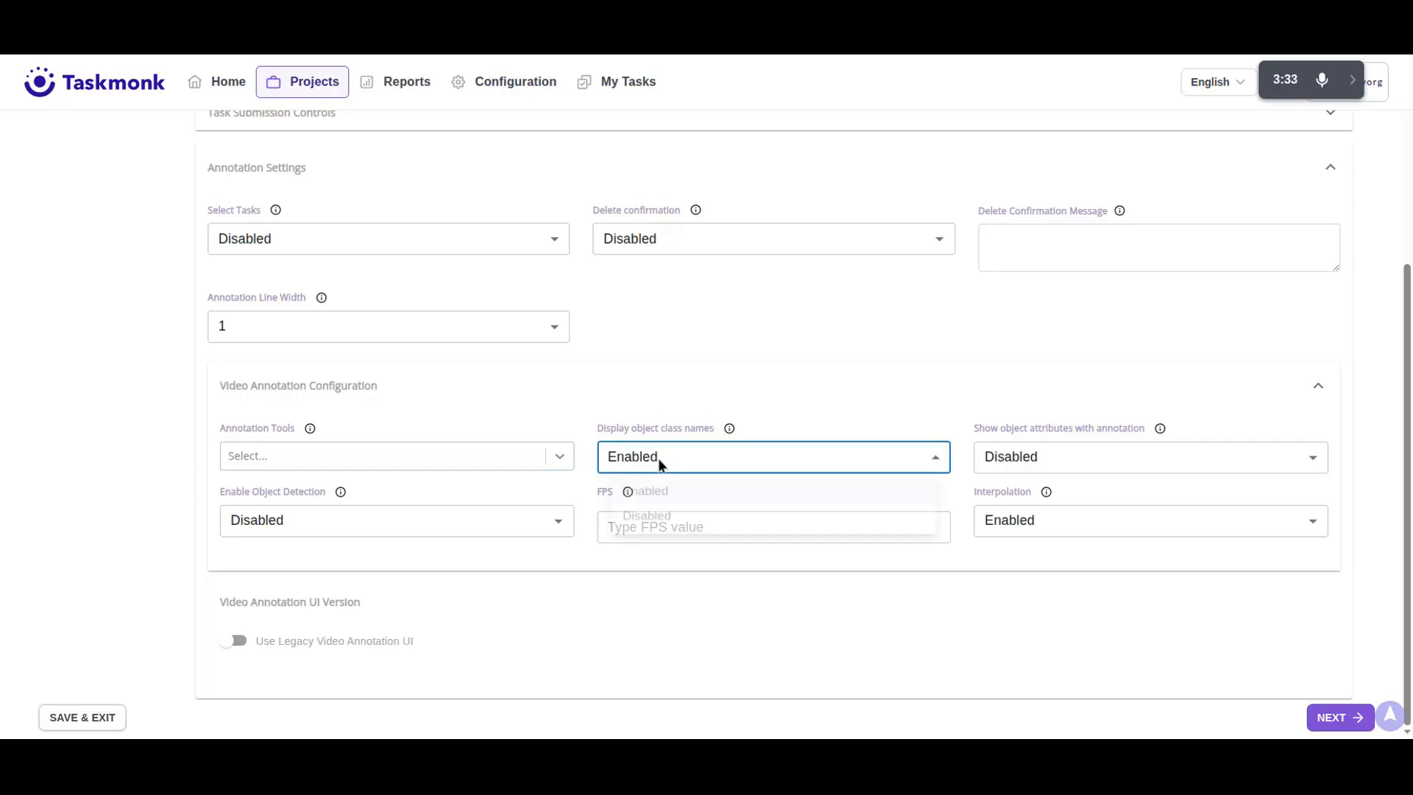
{"action": "left_click", "coordinate": [684, 401]}
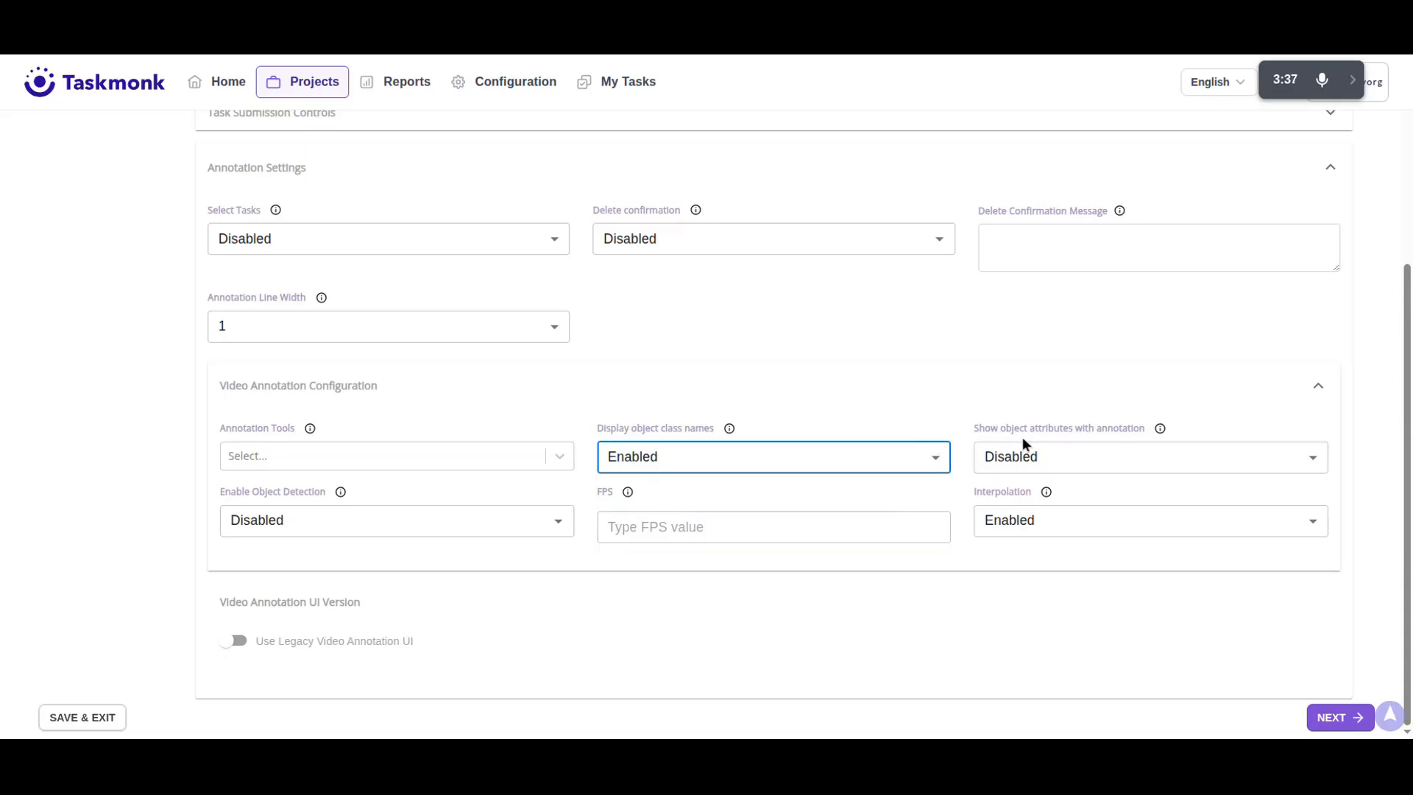
{"action": "left_click", "coordinate": [1053, 463]}
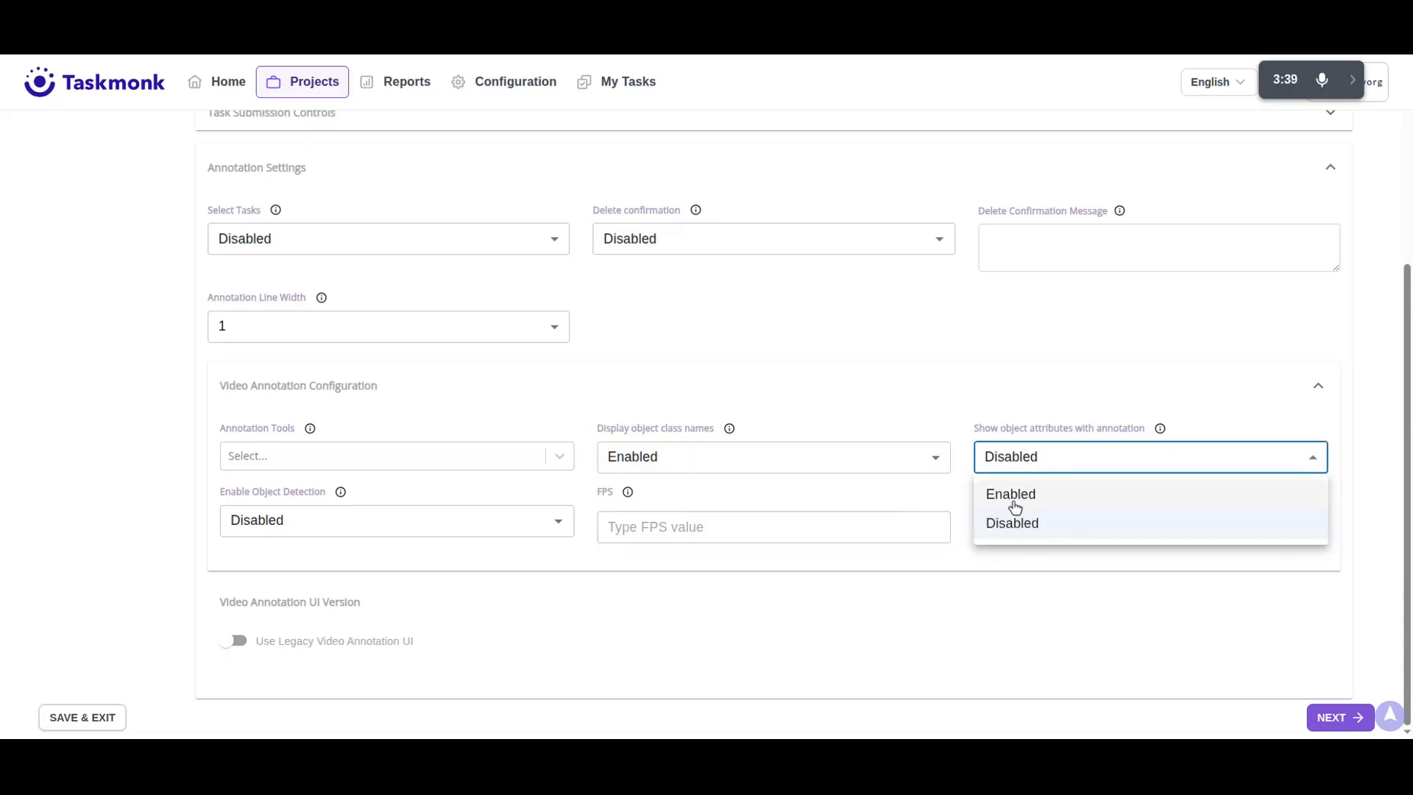
{"action": "left_click", "coordinate": [1011, 495]}
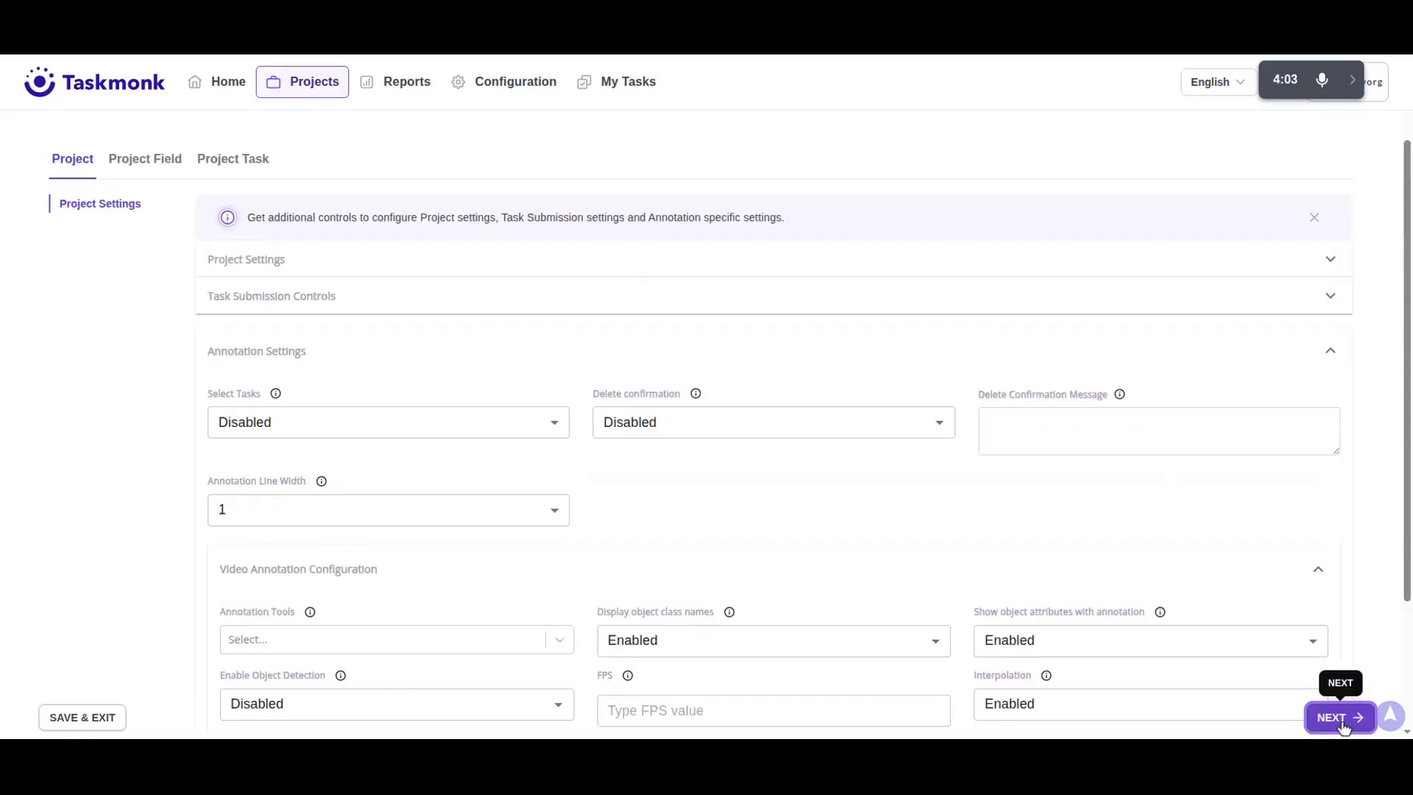
{"action": "left_click", "coordinate": [1317, 710]}
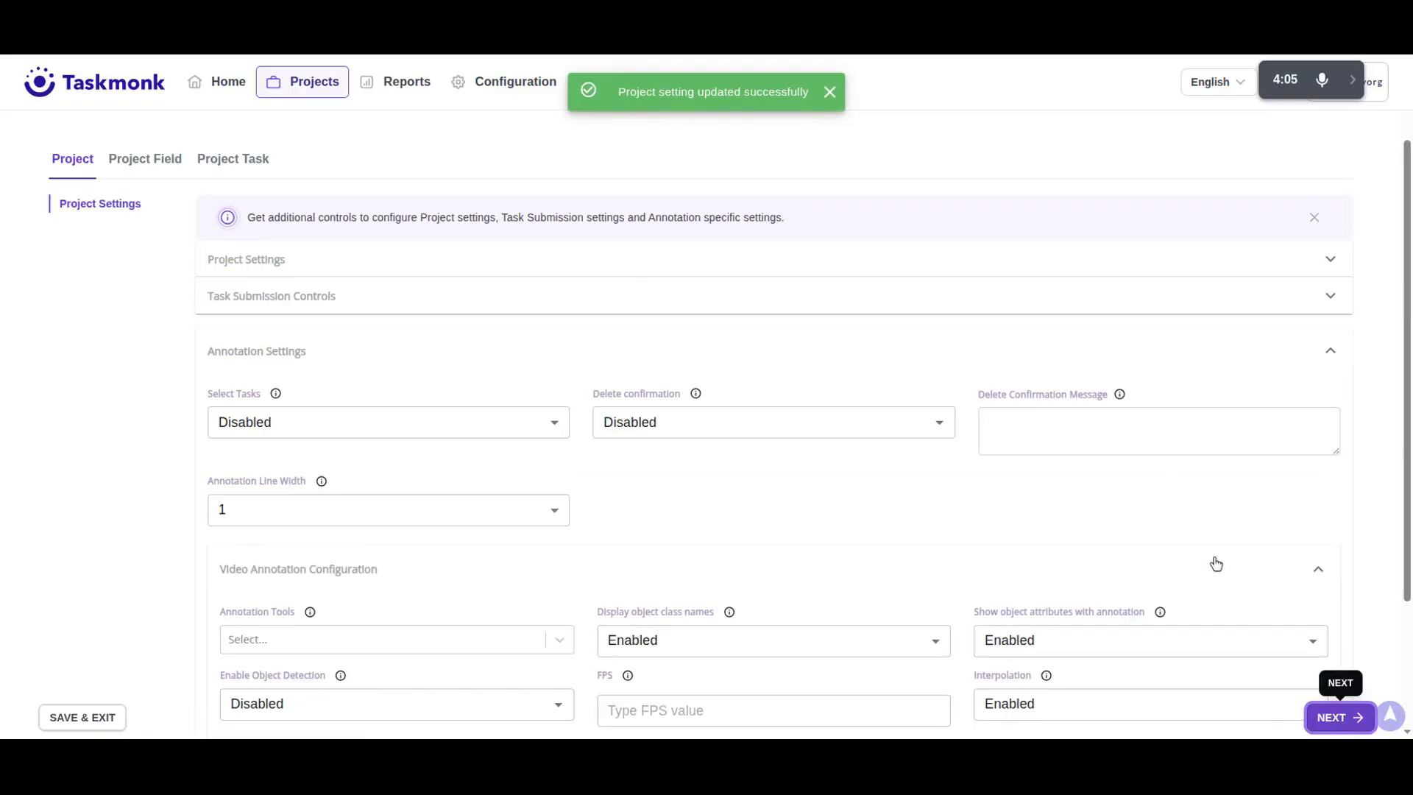
Return to the project's user management and add Admin as the L1 user and Annotator as the L2 user.
{"action": "left_click", "coordinate": [610, 159]}
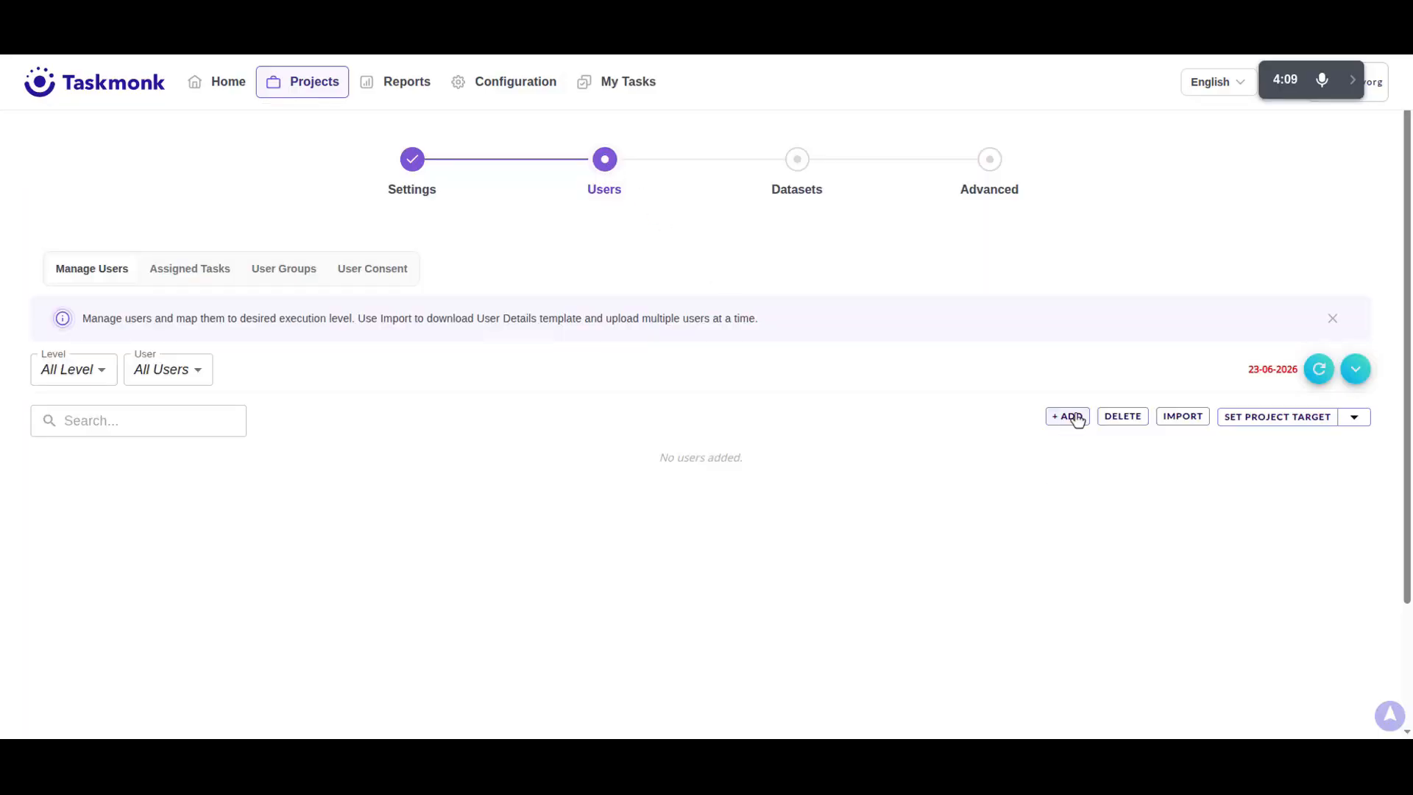
{"action": "left_click", "coordinate": [1069, 417]}
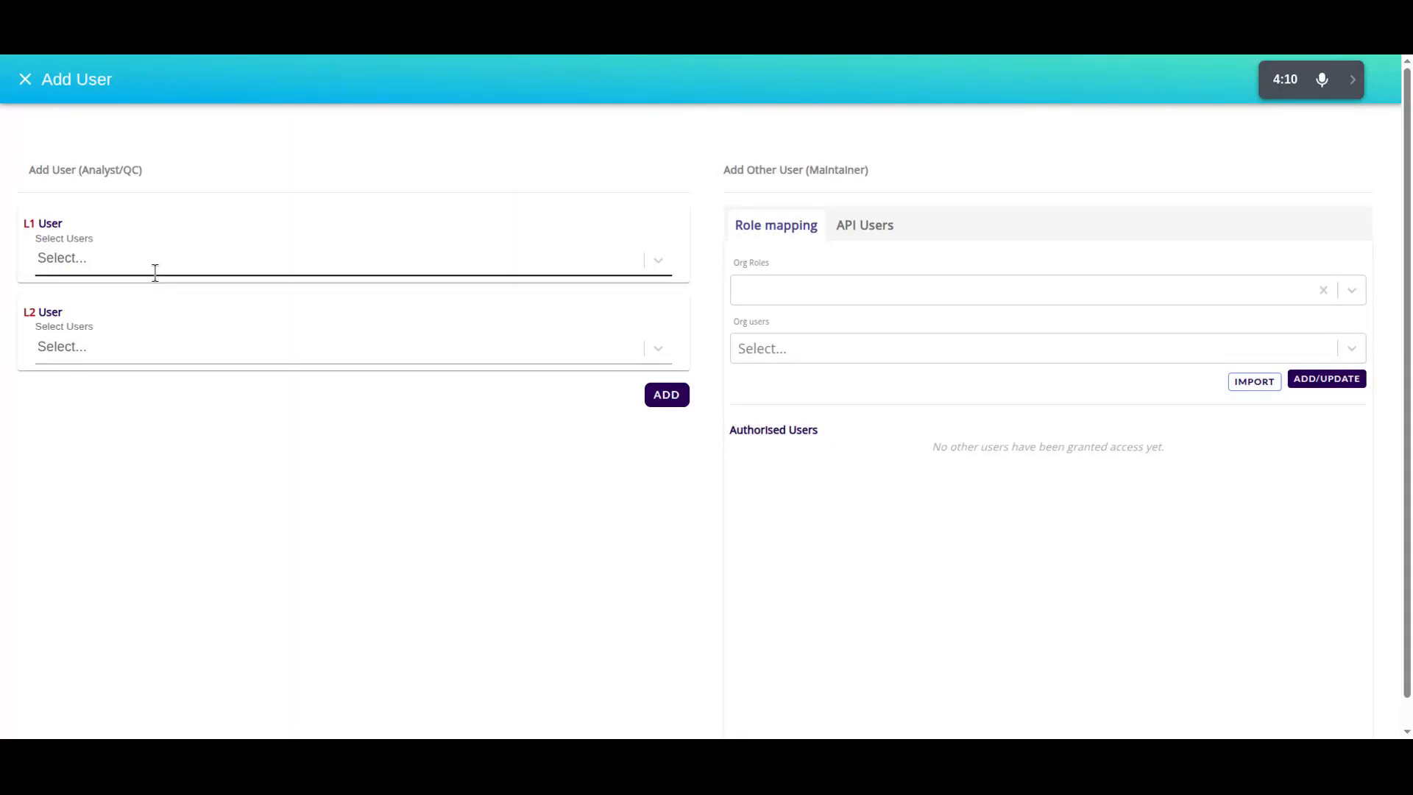
{"action": "left_click", "coordinate": [155, 265]}
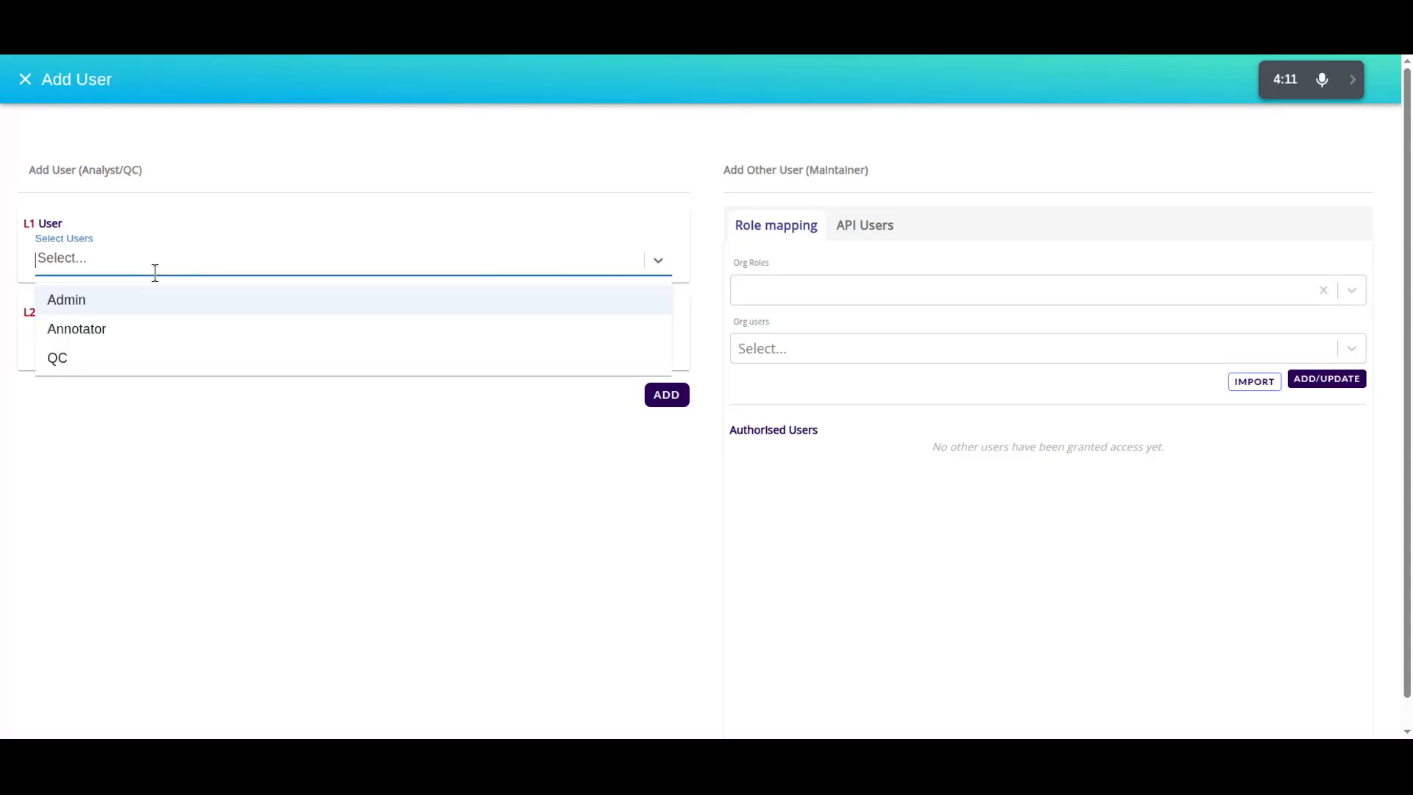
{"action": "left_click", "coordinate": [123, 306]}
{"action": "left_click", "coordinate": [94, 351]}
{"action": "left_click", "coordinate": [93, 393]}
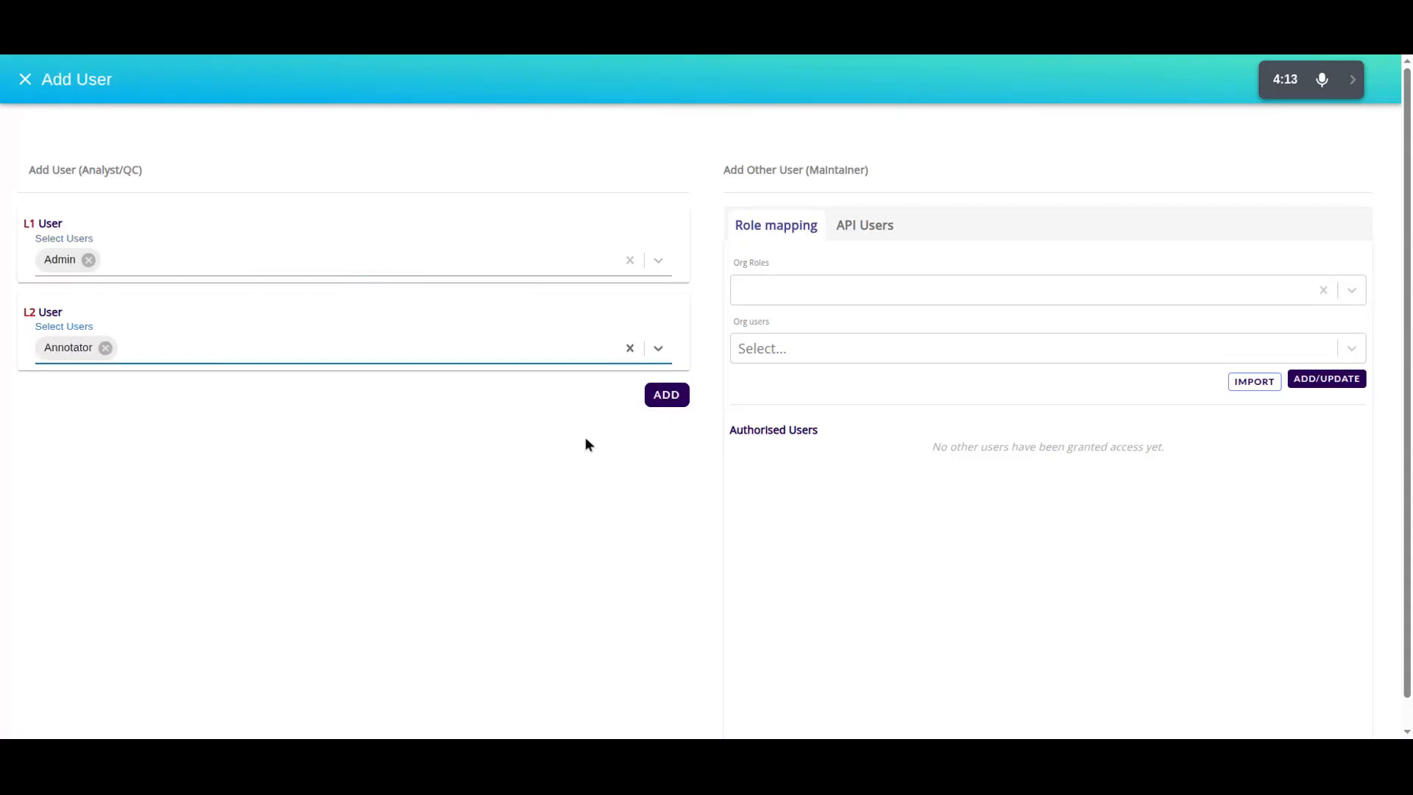
{"action": "left_click", "coordinate": [666, 395]}
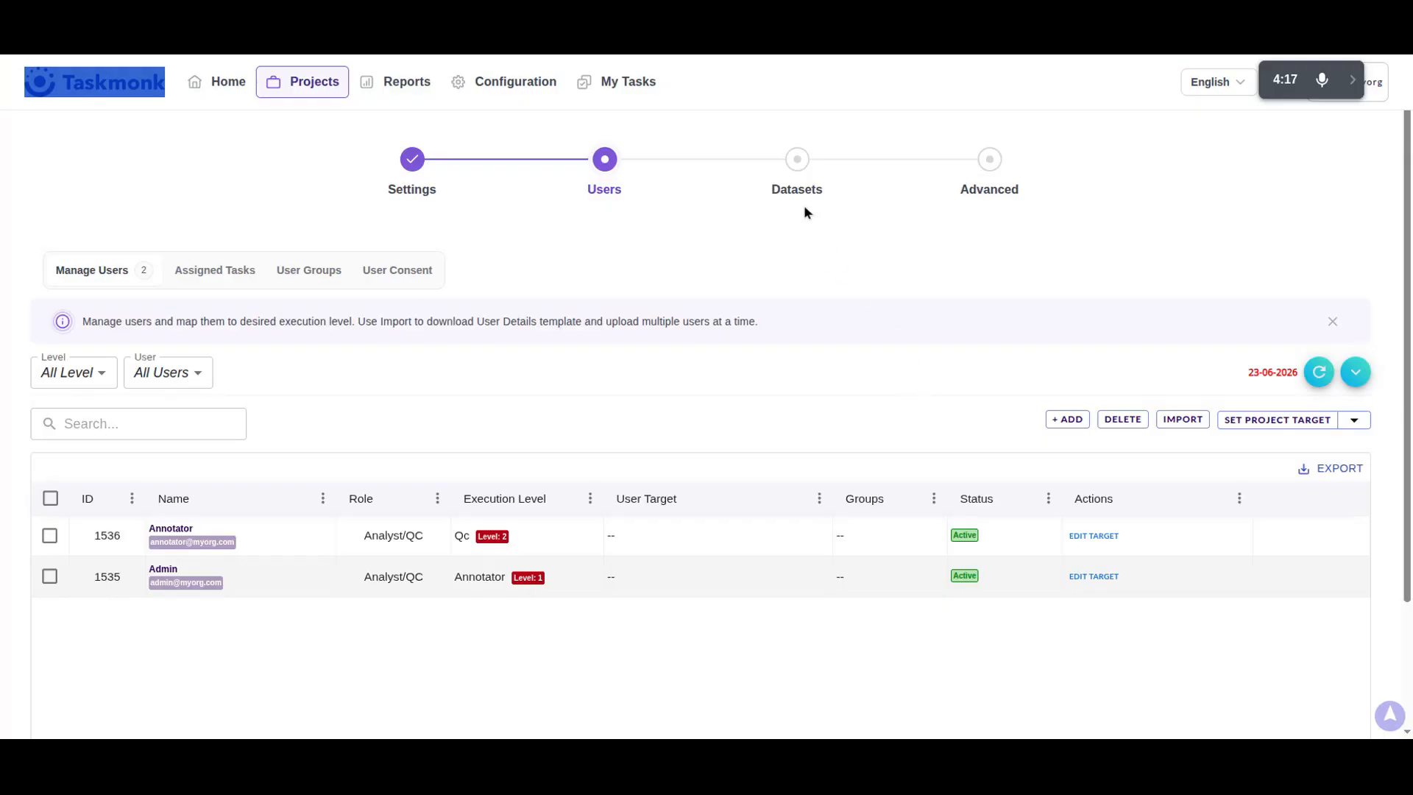
Add a batch named "Video1" with priority 1 to the project's datasets.
{"action": "left_click", "coordinate": [797, 161]}
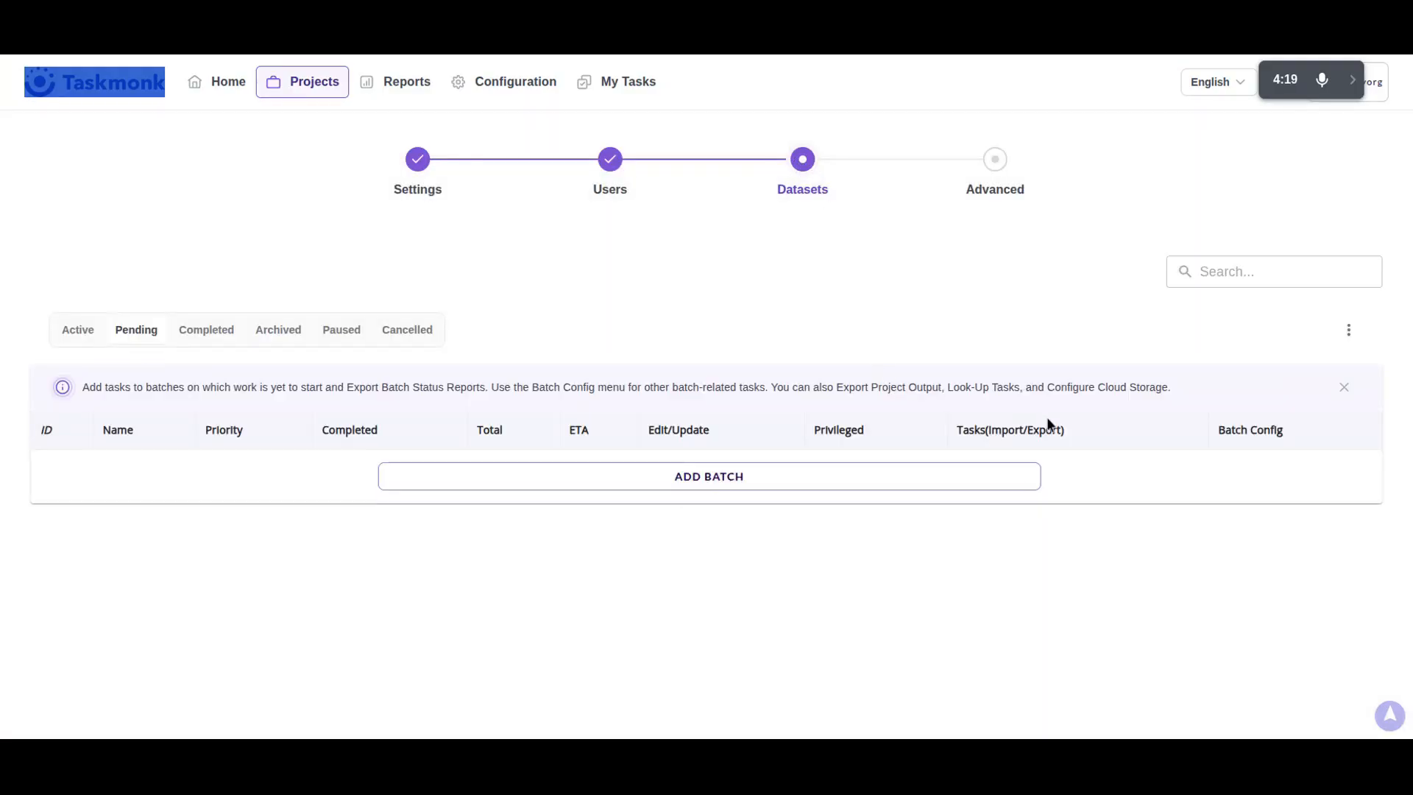
{"action": "left_click", "coordinate": [839, 485]}
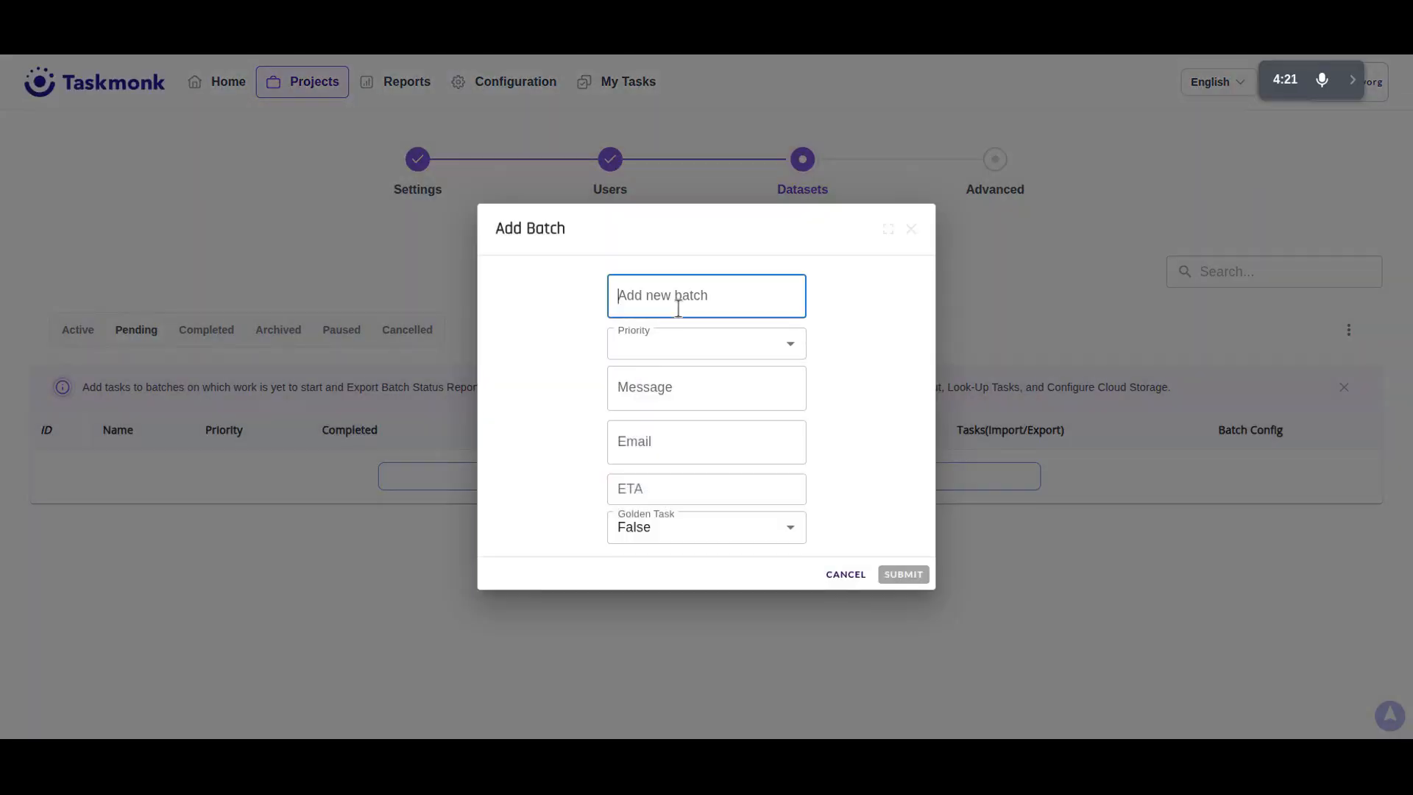
{"action": "type", "text": "Video1"}
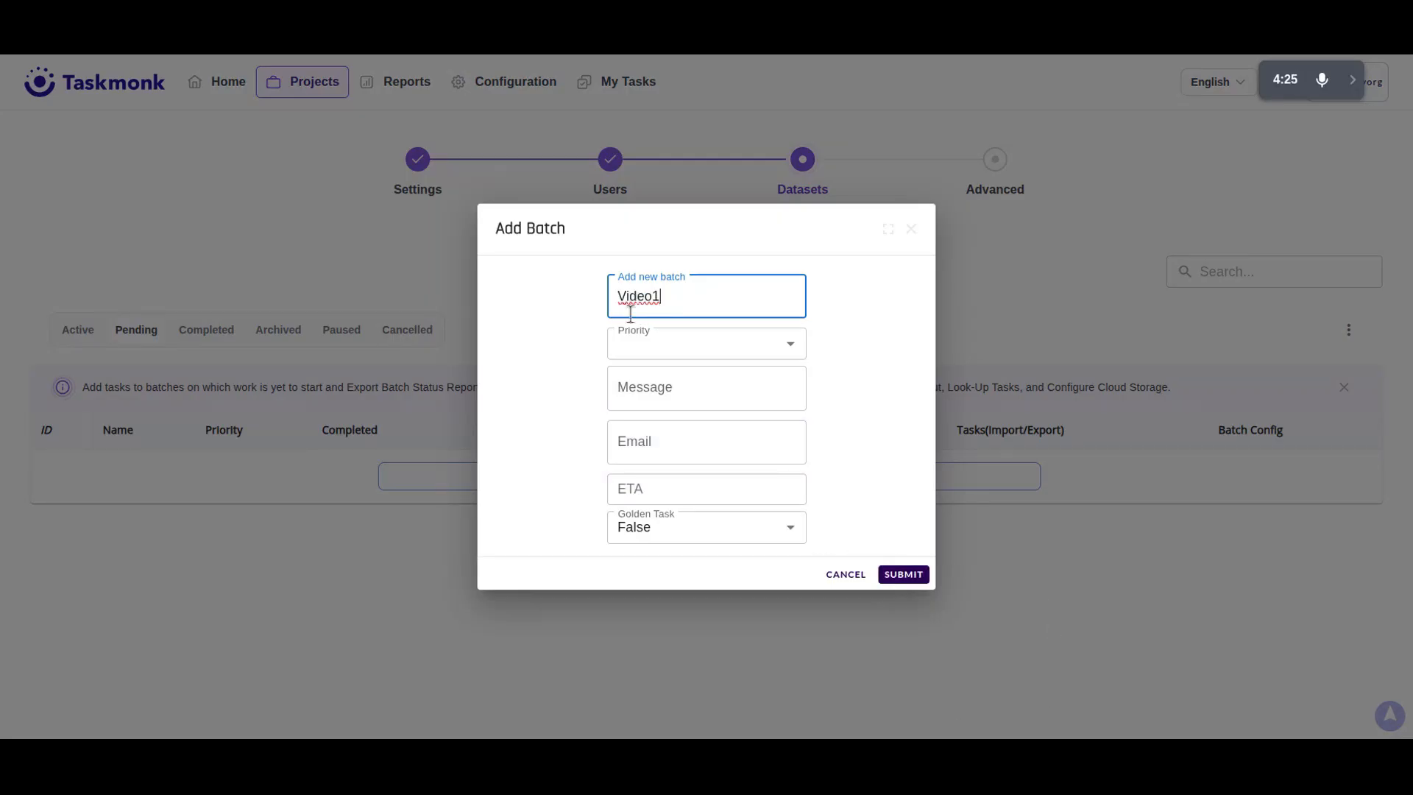
{"action": "left_click", "coordinate": [646, 346]}
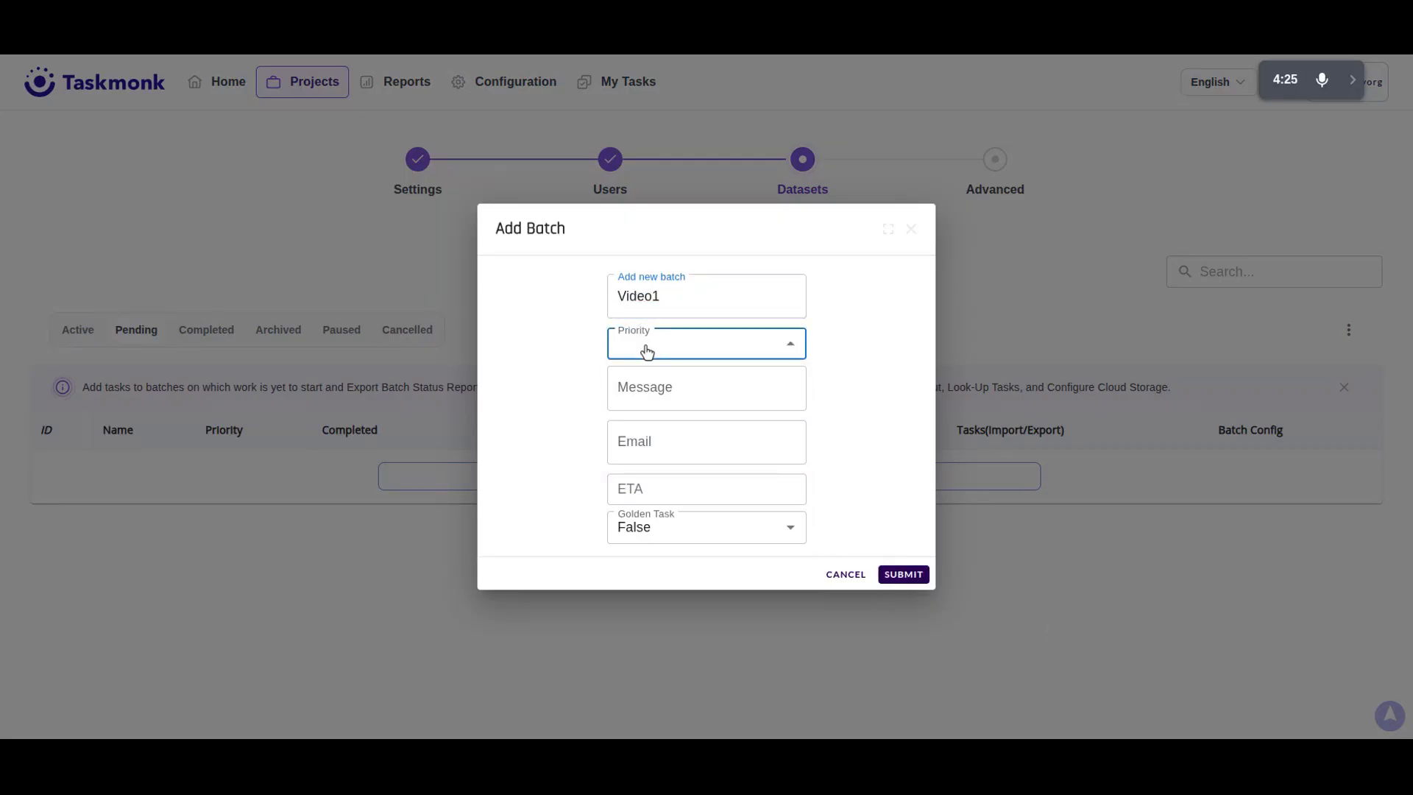
{"action": "left_click", "coordinate": [904, 574]}
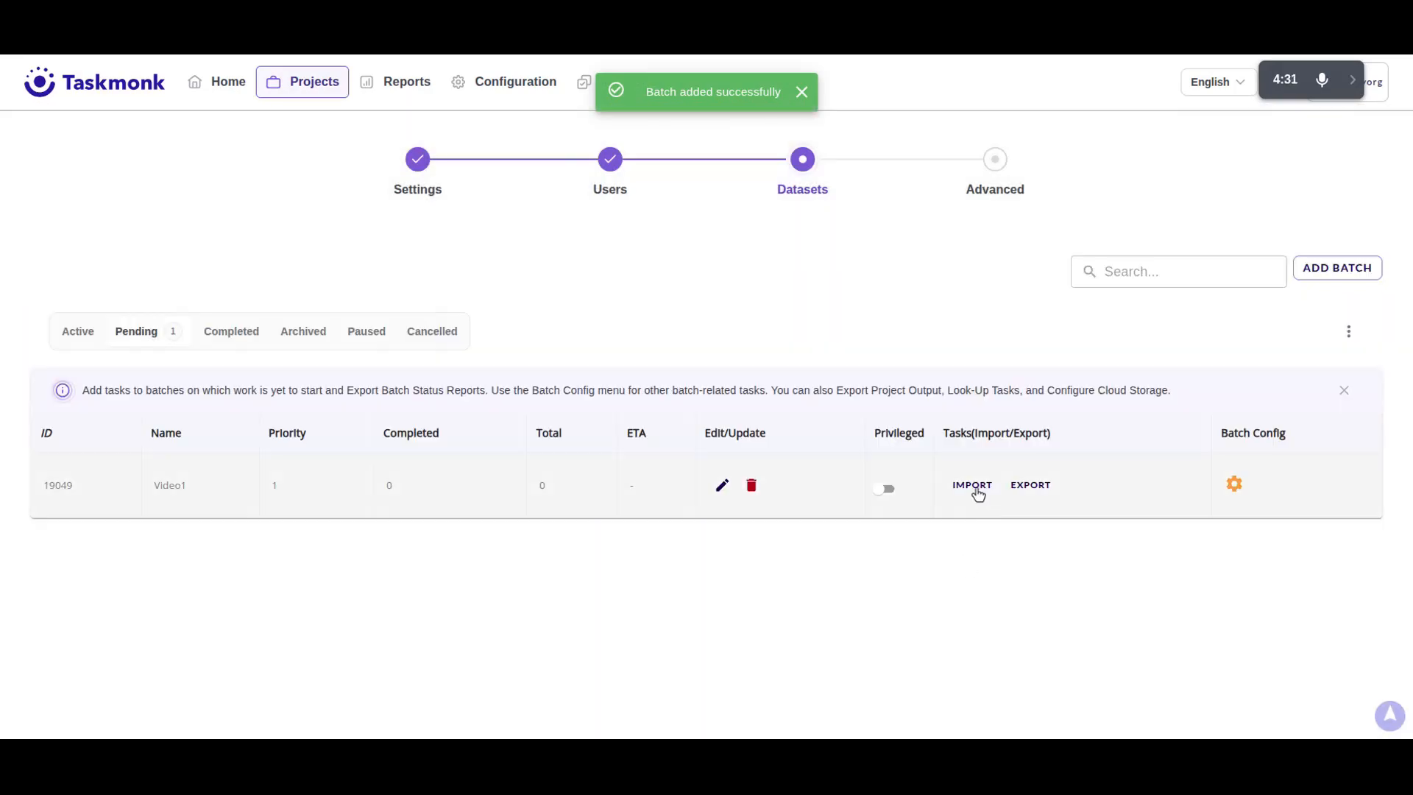
Import two media files as tasks into the Video1 batch, using the Media format.
{"action": "left_click", "coordinate": [975, 488]}
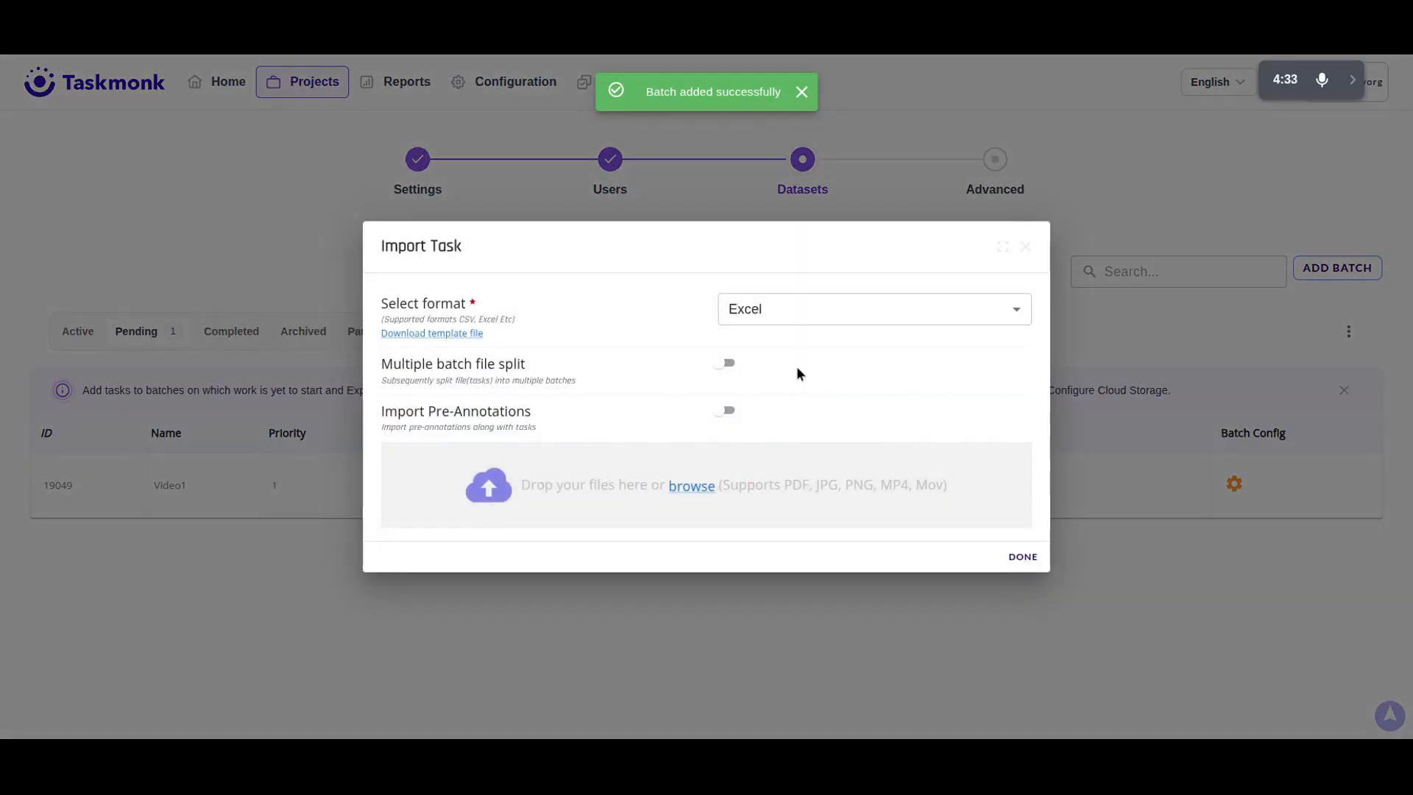
{"action": "left_click", "coordinate": [751, 313]}
{"action": "left_click", "coordinate": [761, 463]}
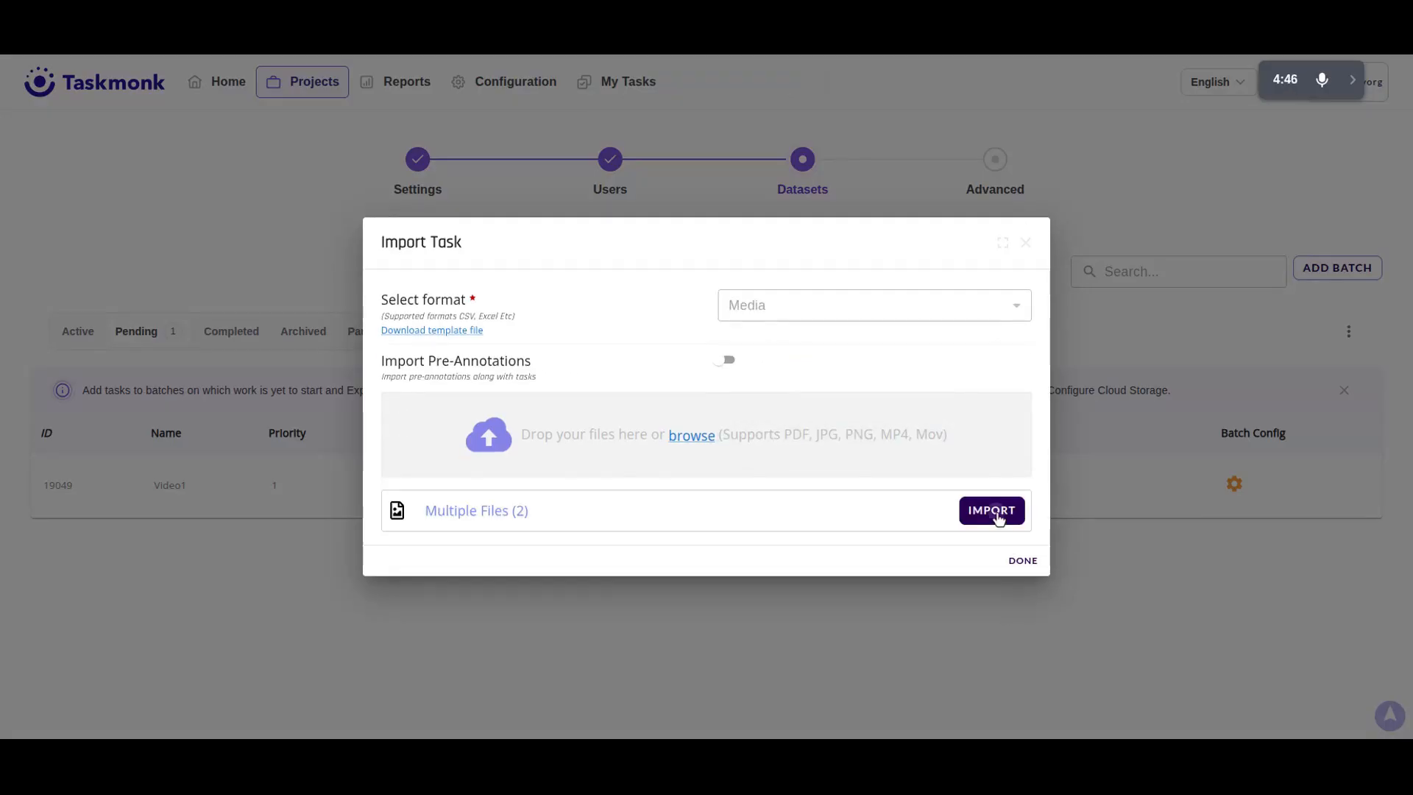
{"action": "left_click", "coordinate": [998, 519]}
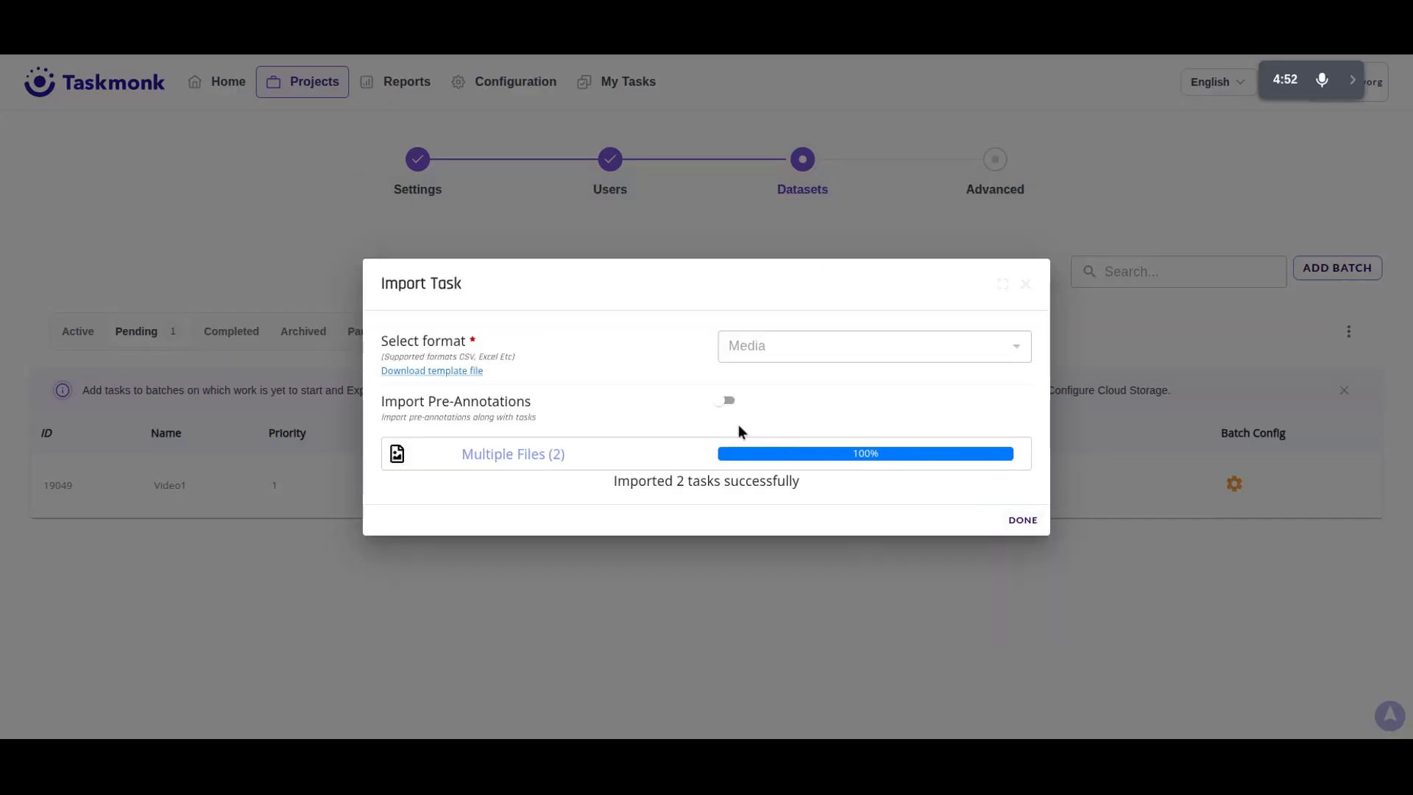
{"action": "left_click", "coordinate": [1024, 520]}
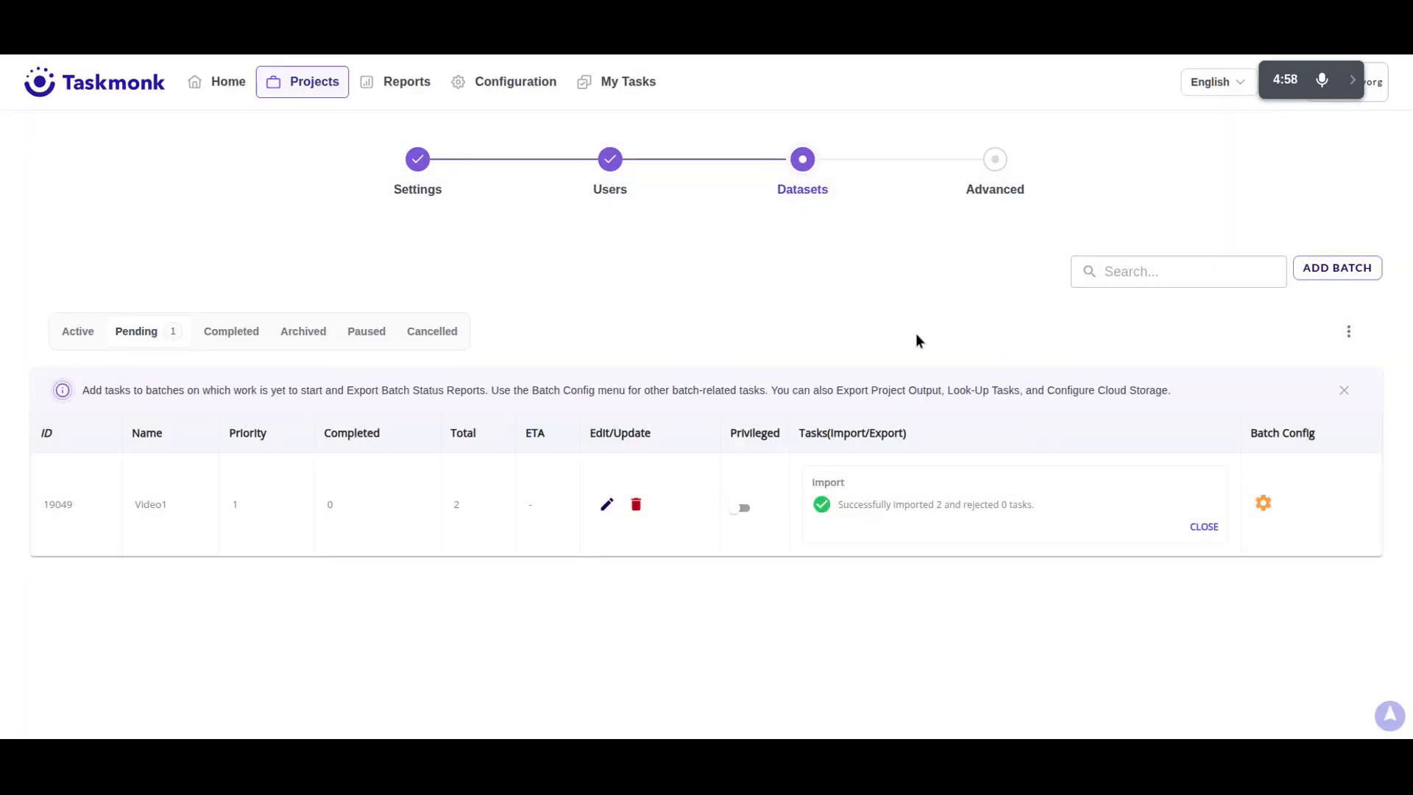
Search My Tasks for "hu", open the project's Video1 task, and collapse the task's submission bar.
{"action": "left_click", "coordinate": [647, 86]}
{"action": "left_click", "coordinate": [1222, 155]}
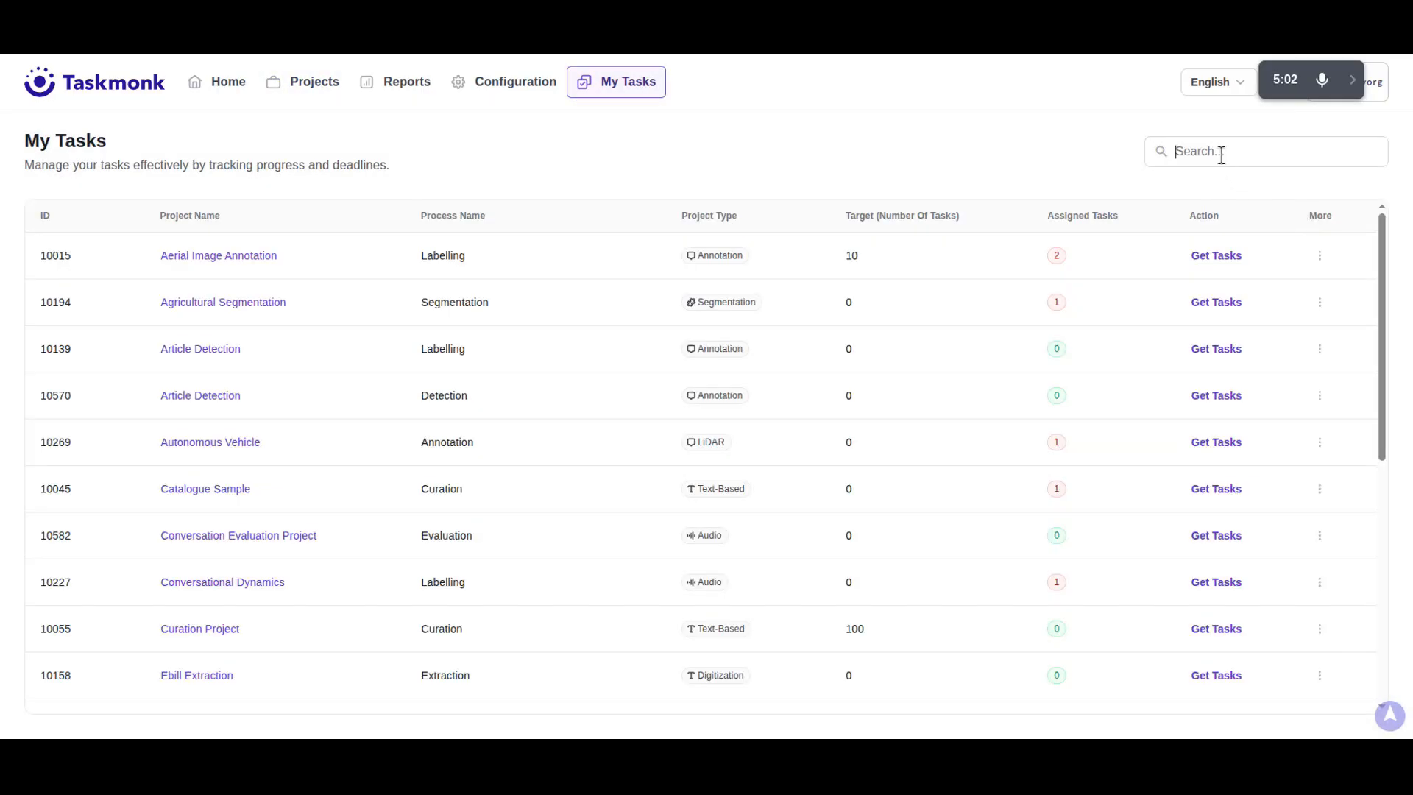
{"action": "type", "text": "hu"}
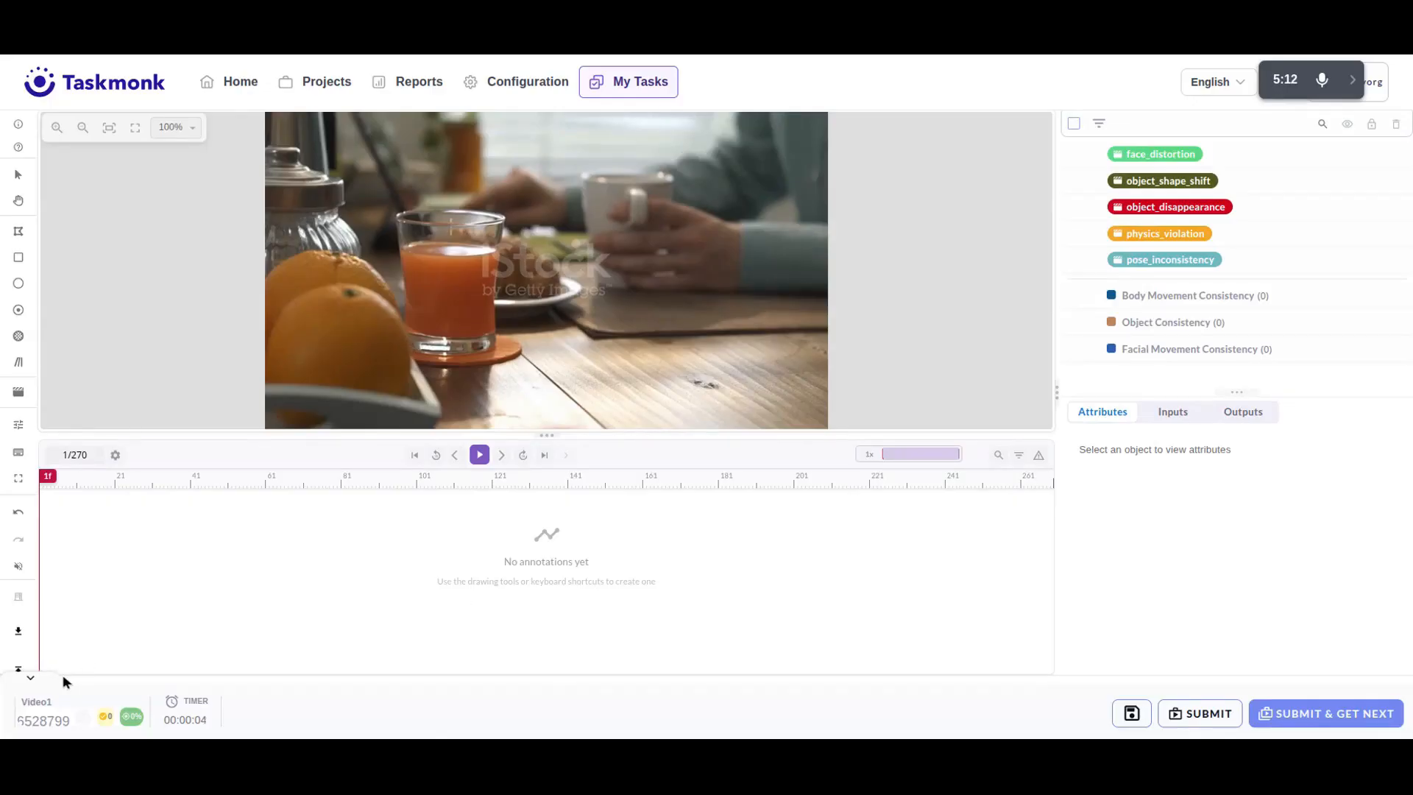
{"action": "left_click", "coordinate": [30, 677]}
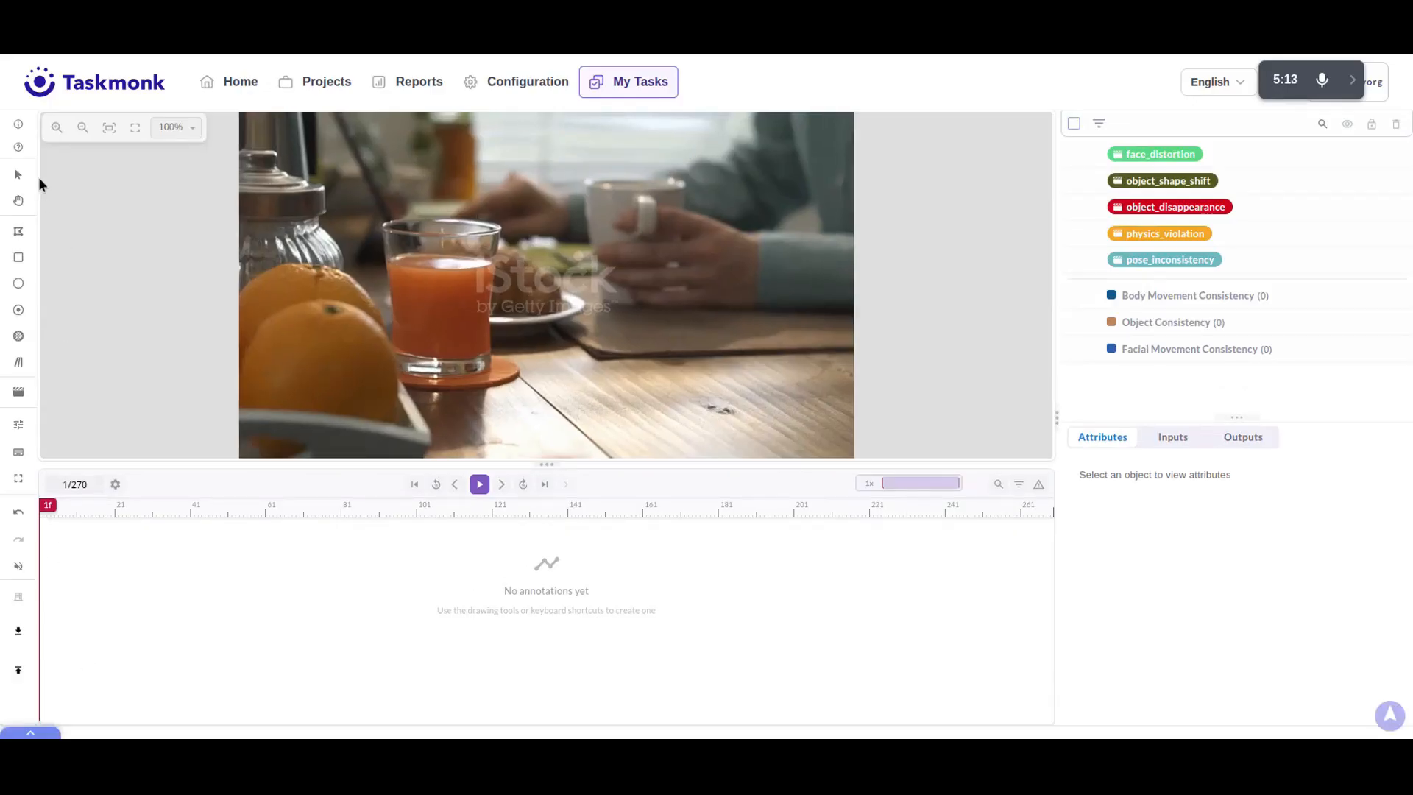
Read through the annotation editor's Quick Start Guide and close it.
{"action": "left_click", "coordinate": [17, 127]}
{"action": "left_click", "coordinate": [18, 146]}
{"action": "scroll", "coordinate": [792, 355], "scroll_direction": "down", "scroll_amount": 15}
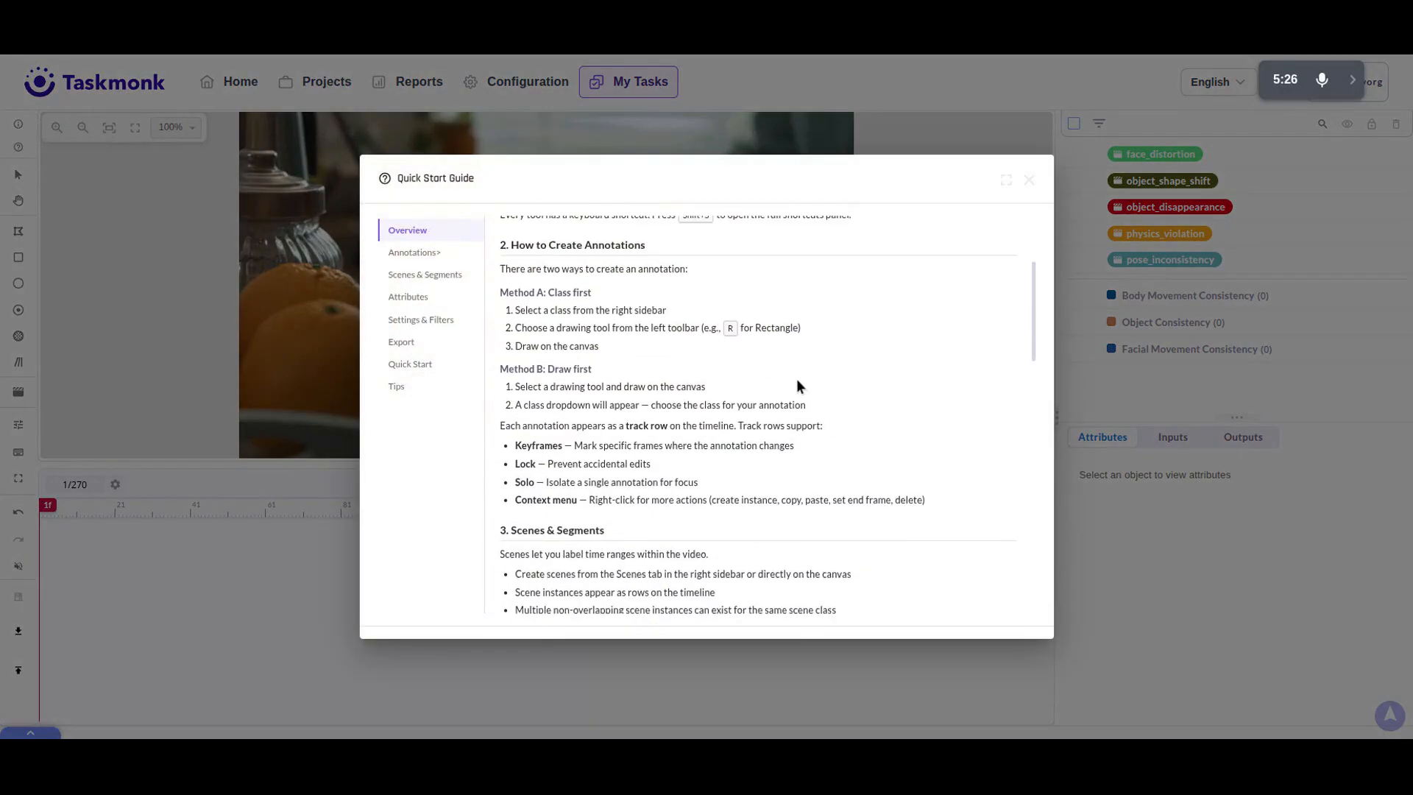
{"action": "scroll", "coordinate": [927, 486], "scroll_direction": "up", "scroll_amount": 15}
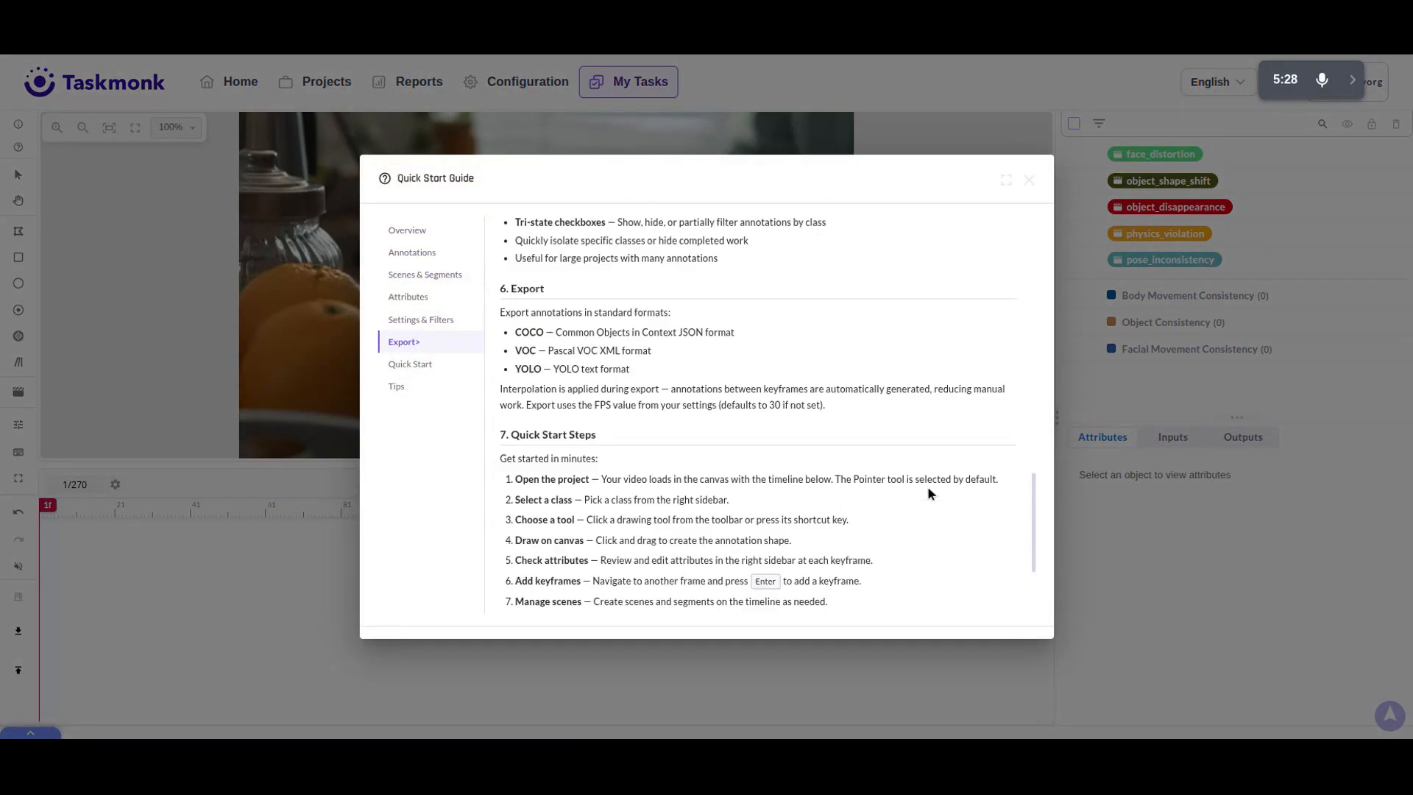
{"action": "left_click", "coordinate": [1028, 180]}
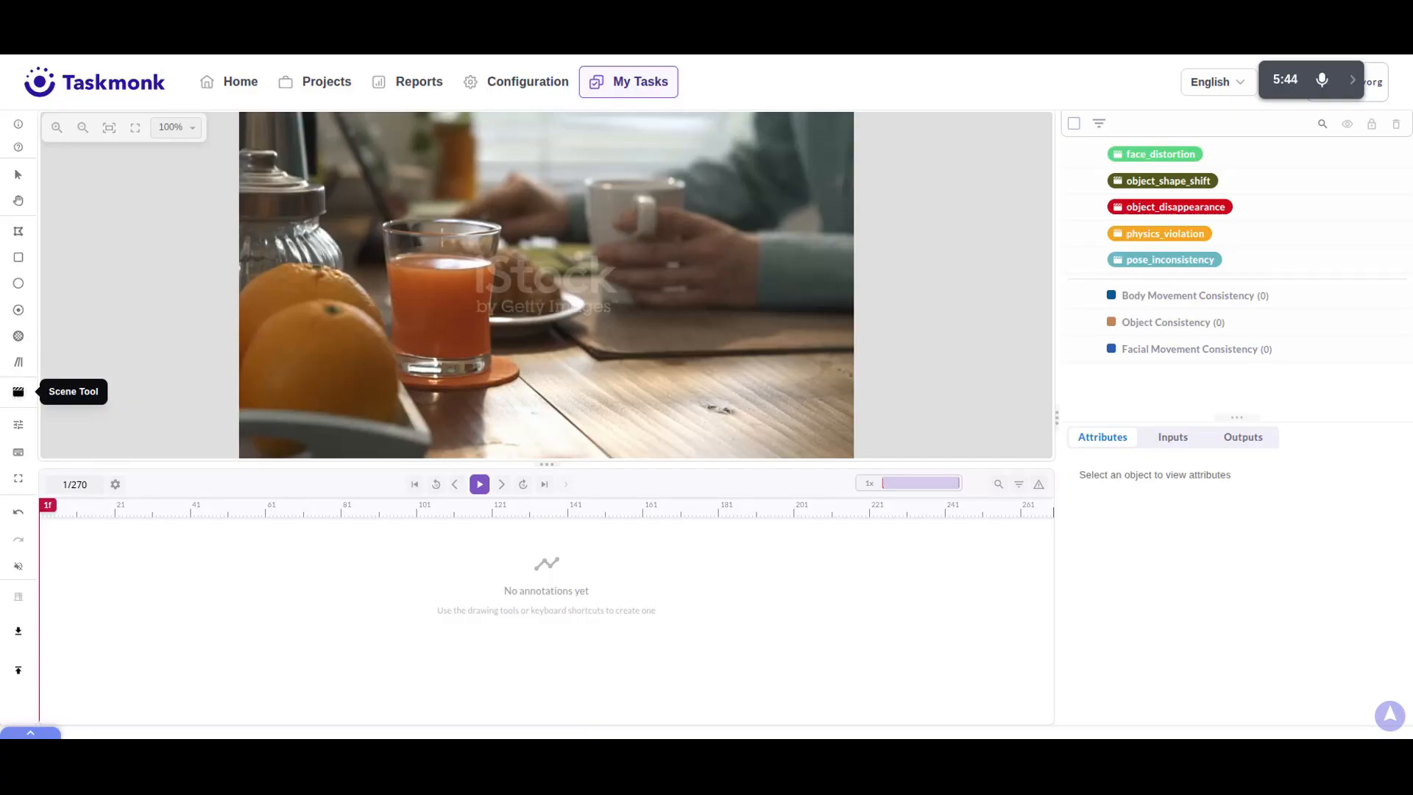
View the brightness, contrast and saturation adjustments, and open the overview of keyboard shortcuts.
{"action": "left_click", "coordinate": [18, 424]}
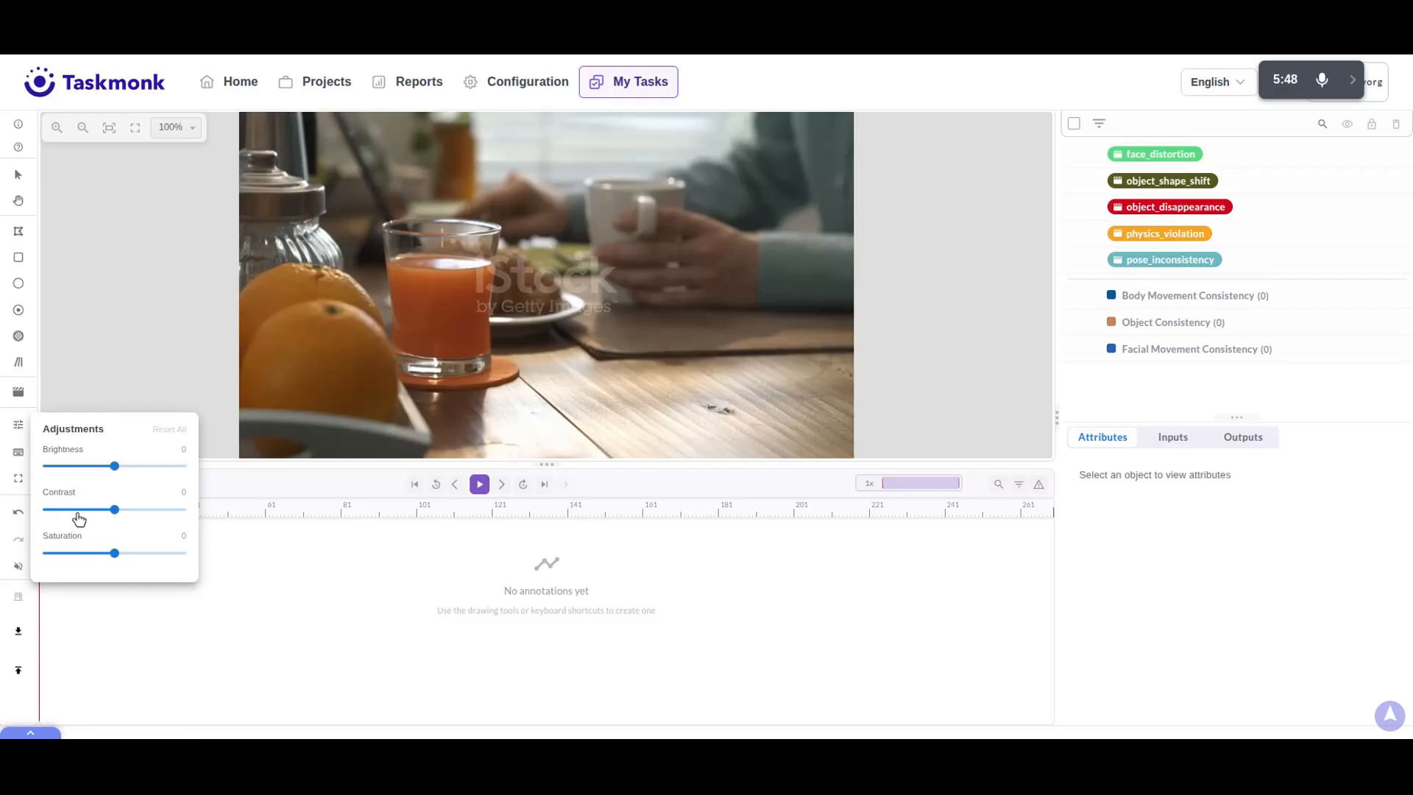
{"action": "left_click", "coordinate": [77, 384]}
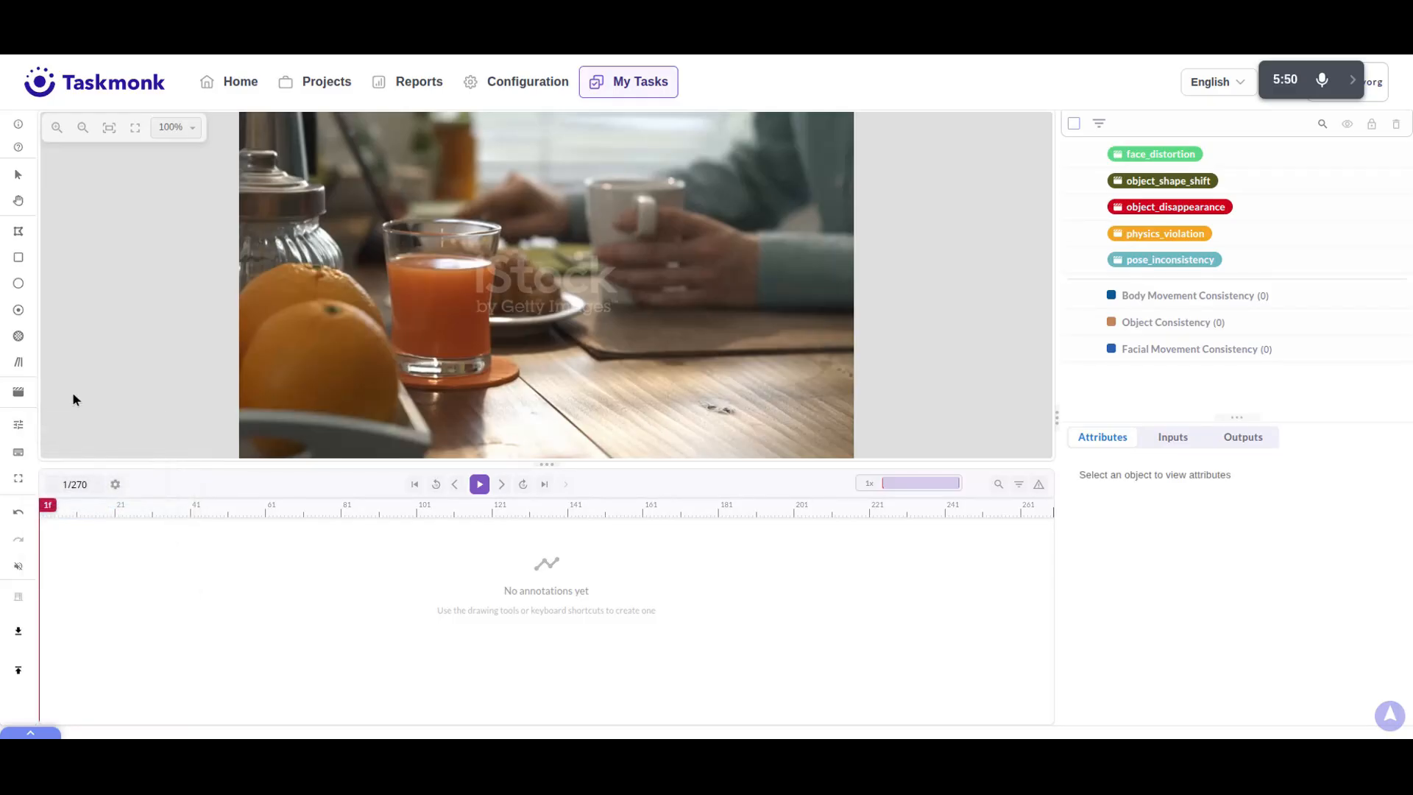
{"action": "left_click", "coordinate": [21, 454]}
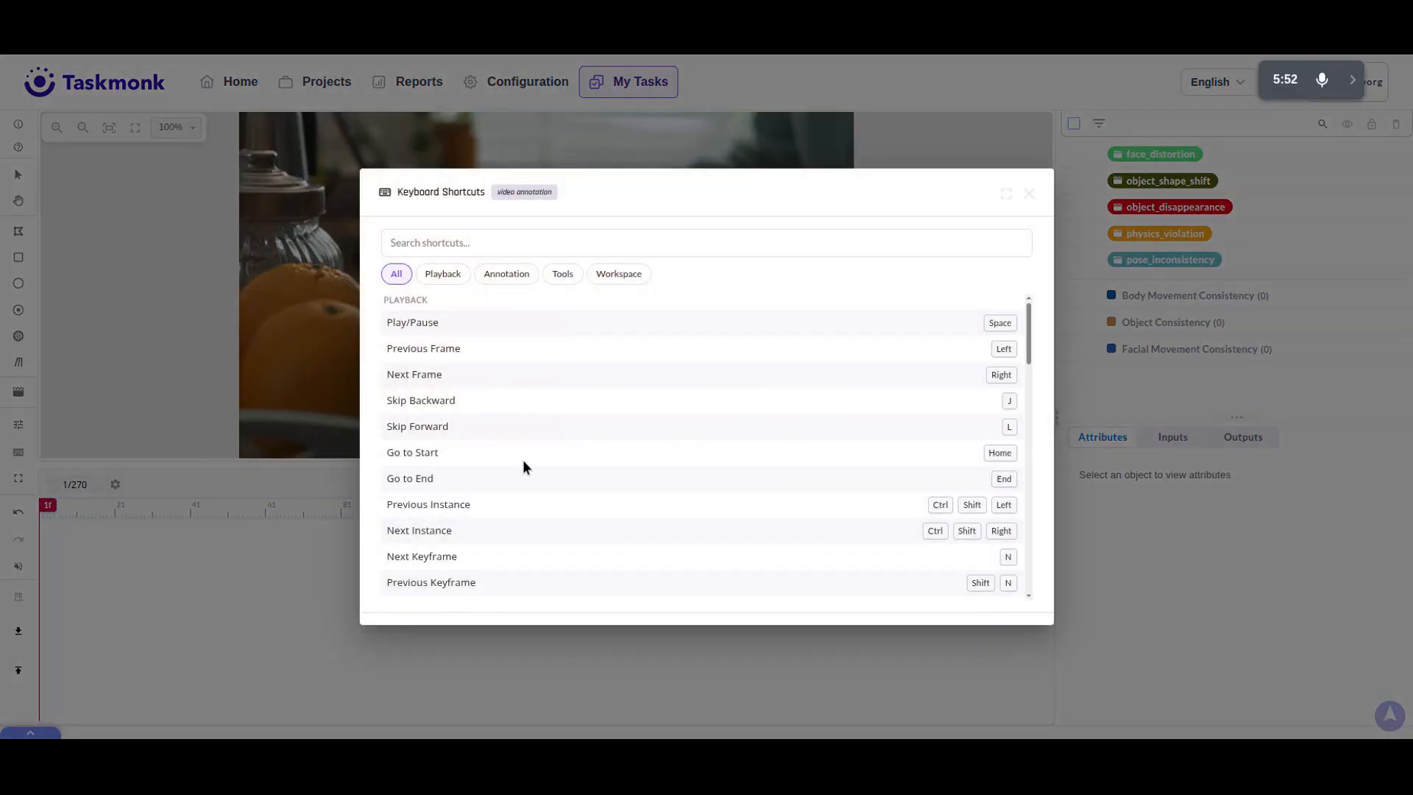
Read through the keyboard shortcuts for all categories, and filter them by Playback, Annotation, Tools and Workspace.
{"action": "scroll", "coordinate": [658, 423], "scroll_direction": "down", "scroll_amount": 10}
{"action": "scroll", "coordinate": [677, 457], "scroll_direction": "up", "scroll_amount": 3}
{"action": "scroll", "coordinate": [678, 464], "scroll_direction": "up", "scroll_amount": 6}
{"action": "scroll", "coordinate": [681, 471], "scroll_direction": "down", "scroll_amount": 3}
{"action": "left_click", "coordinate": [443, 286]}
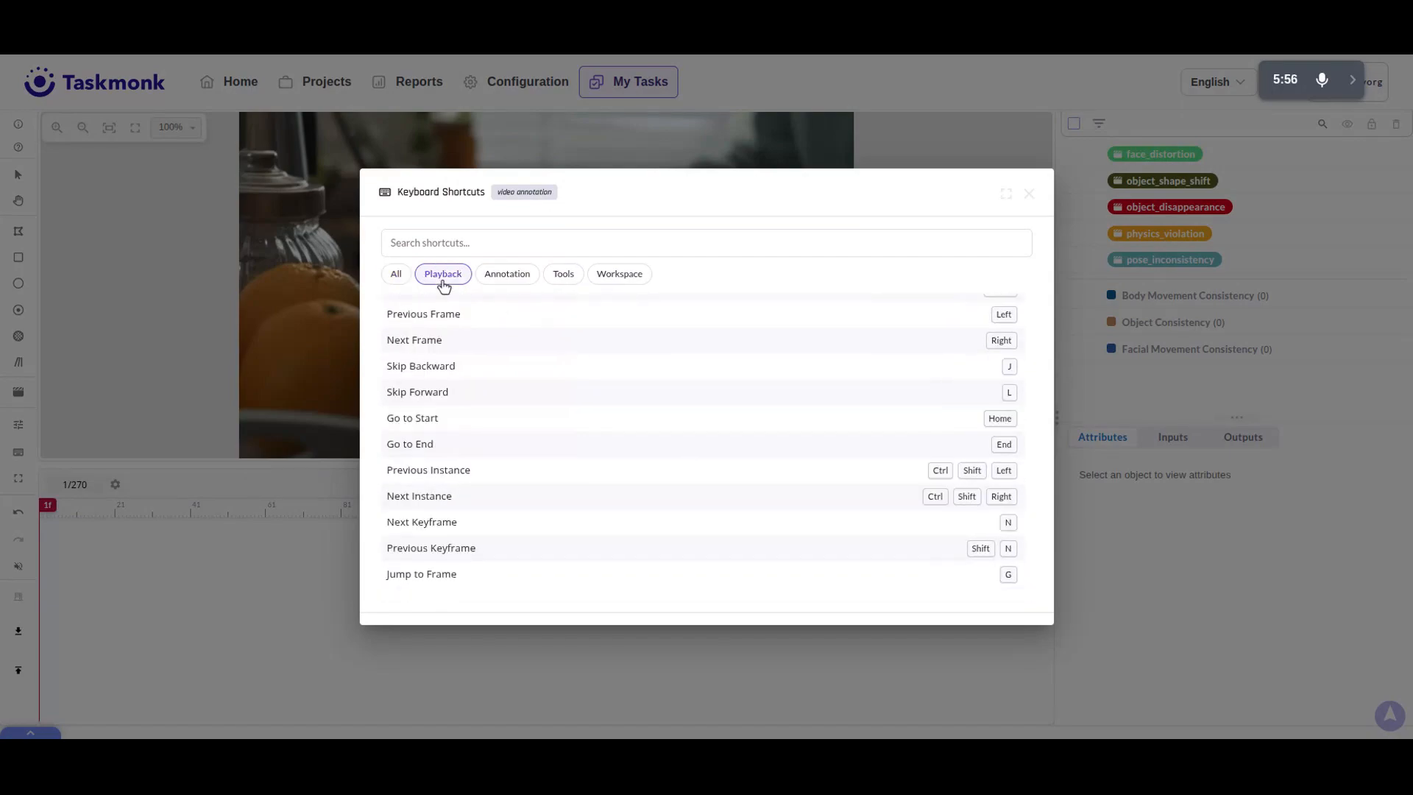
{"action": "left_click", "coordinate": [506, 284]}
{"action": "left_click", "coordinate": [568, 279]}
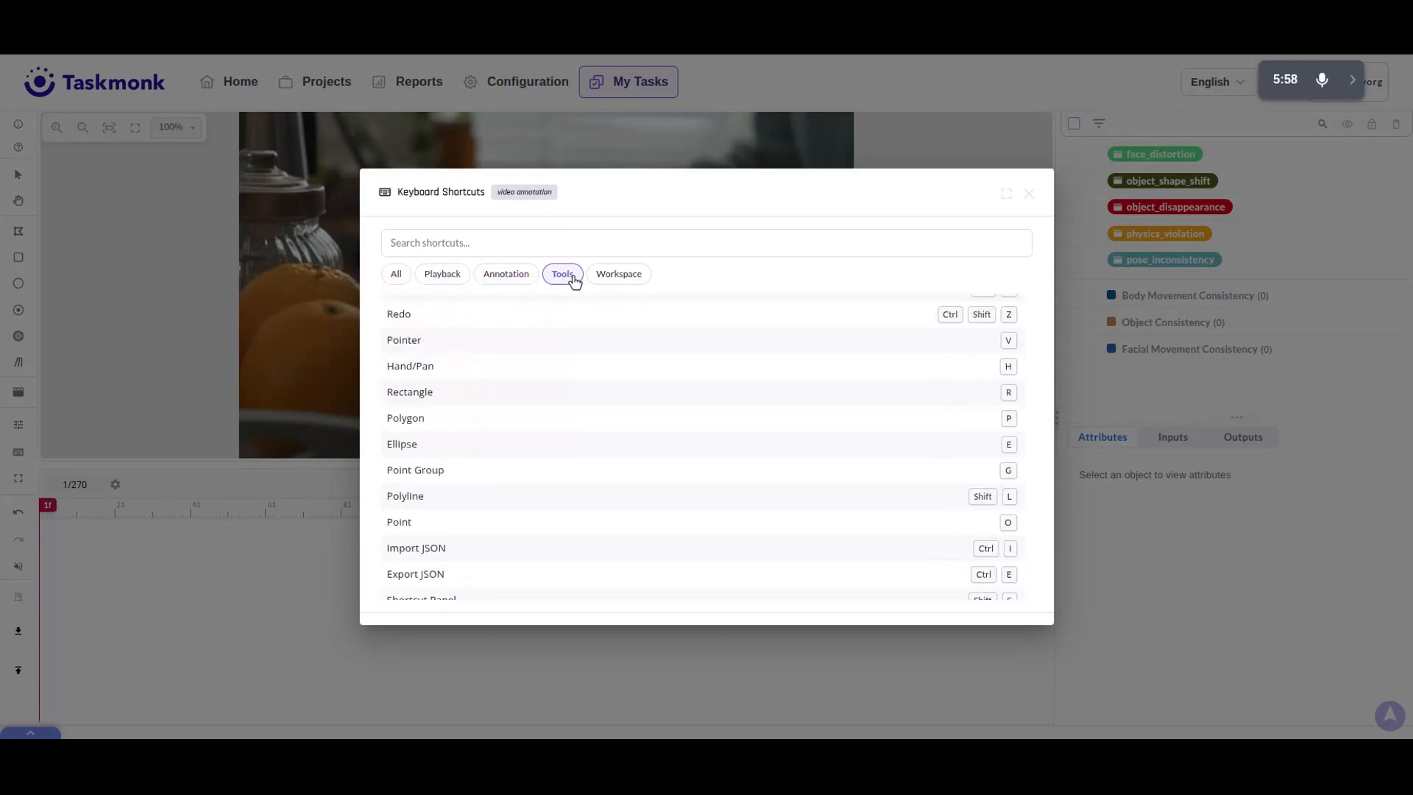
{"action": "left_click", "coordinate": [617, 275]}
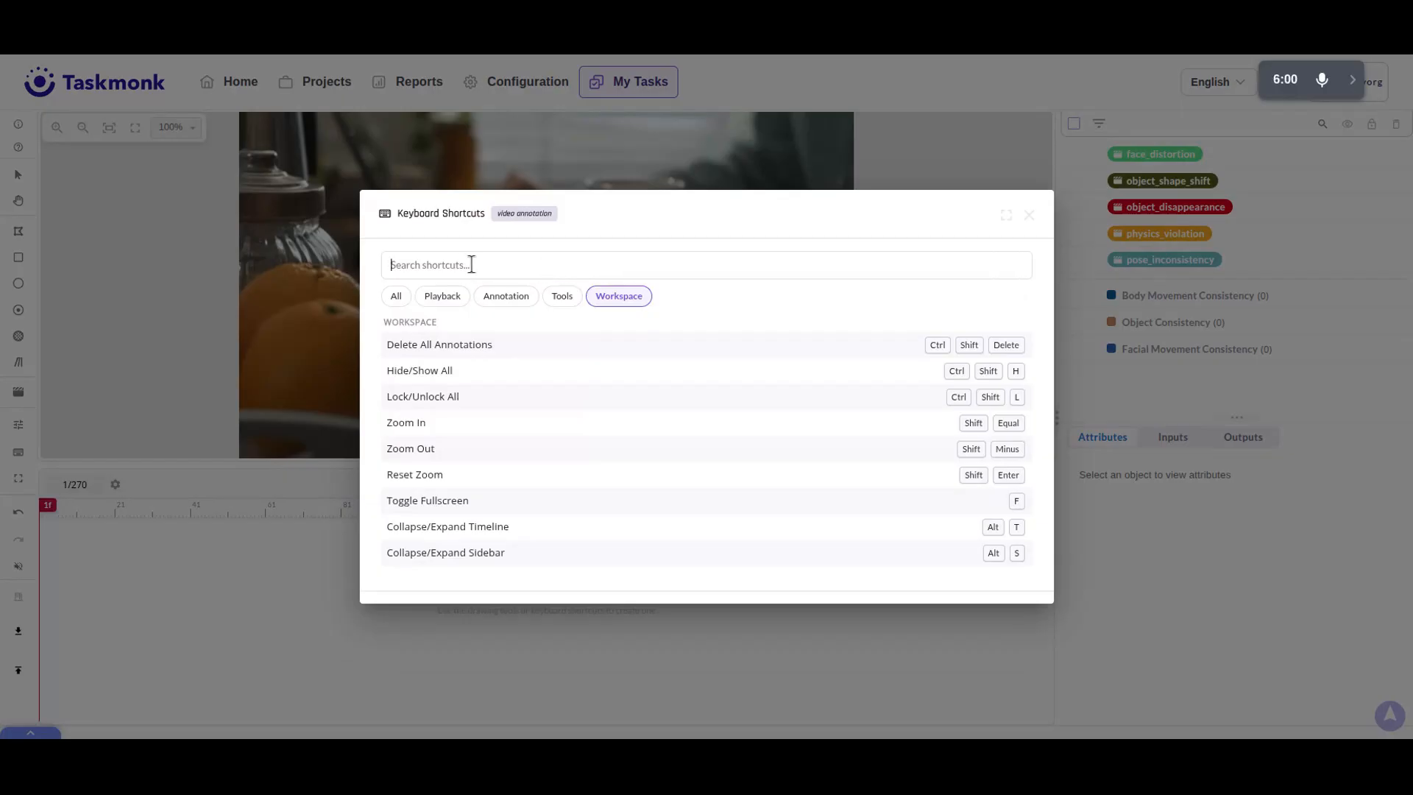
Search the Workspace shortcuts for "rese" and close the shortcut overview.
{"action": "left_click", "coordinate": [472, 264]}
{"action": "type", "text": "resr"}
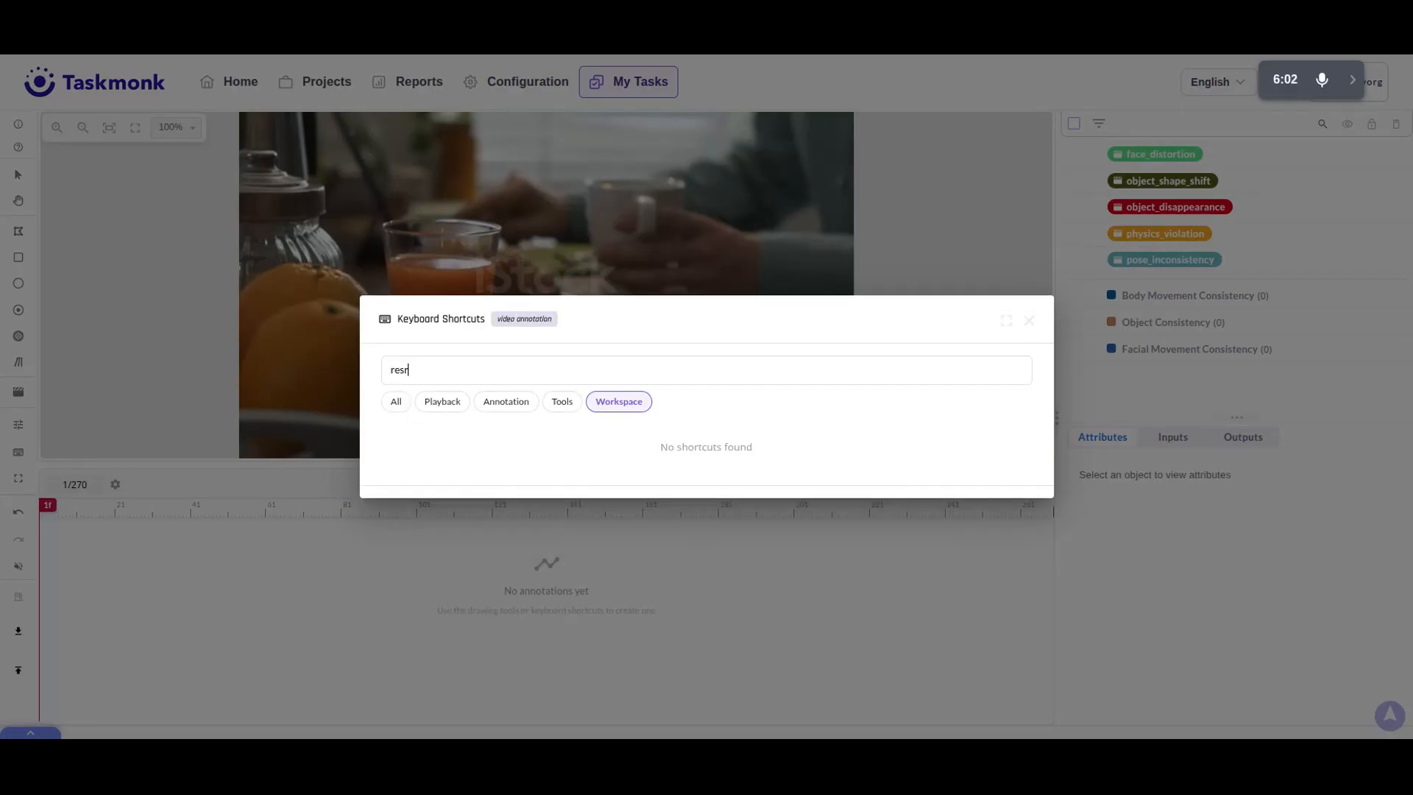
{"action": "key", "text": "BackSpace"}
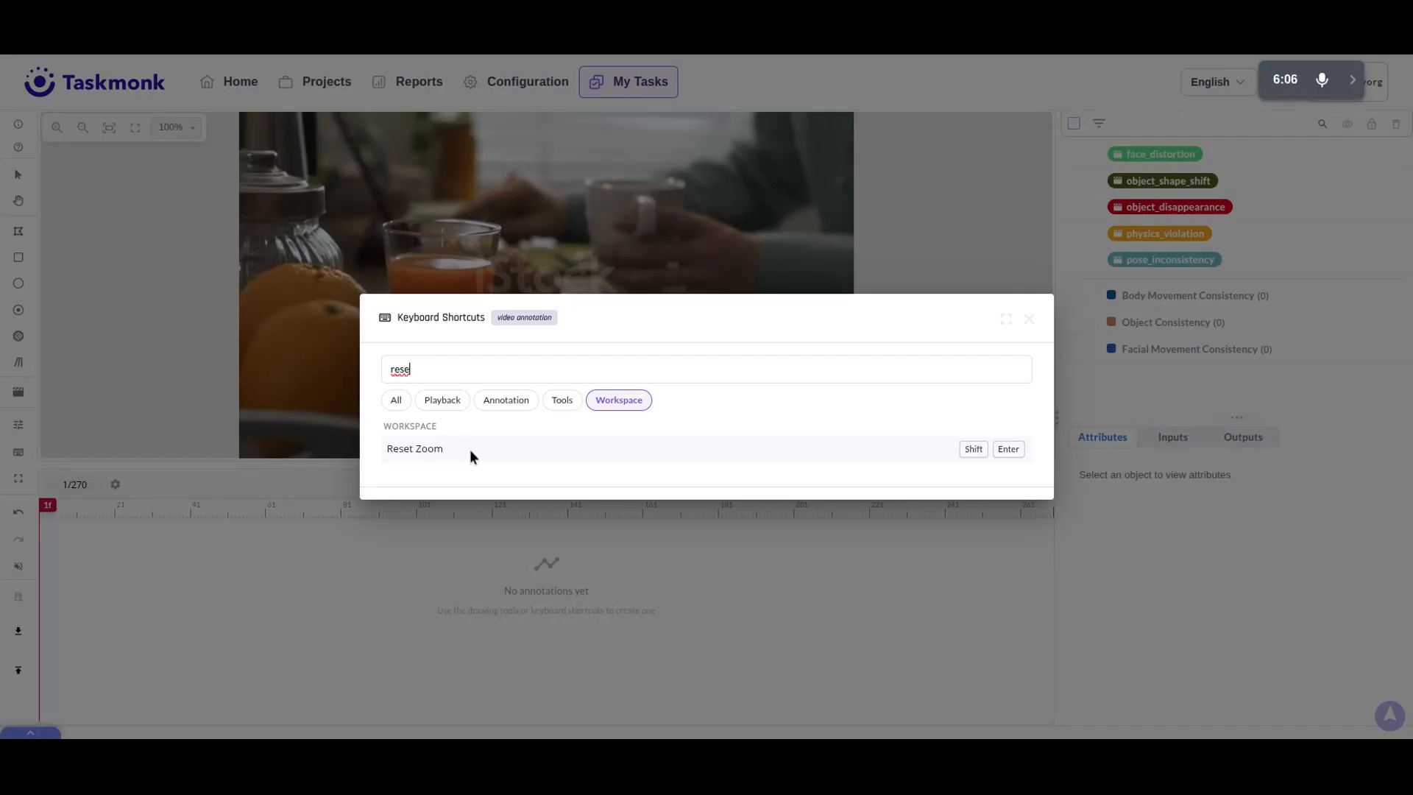
{"action": "left_click", "coordinate": [1029, 320]}
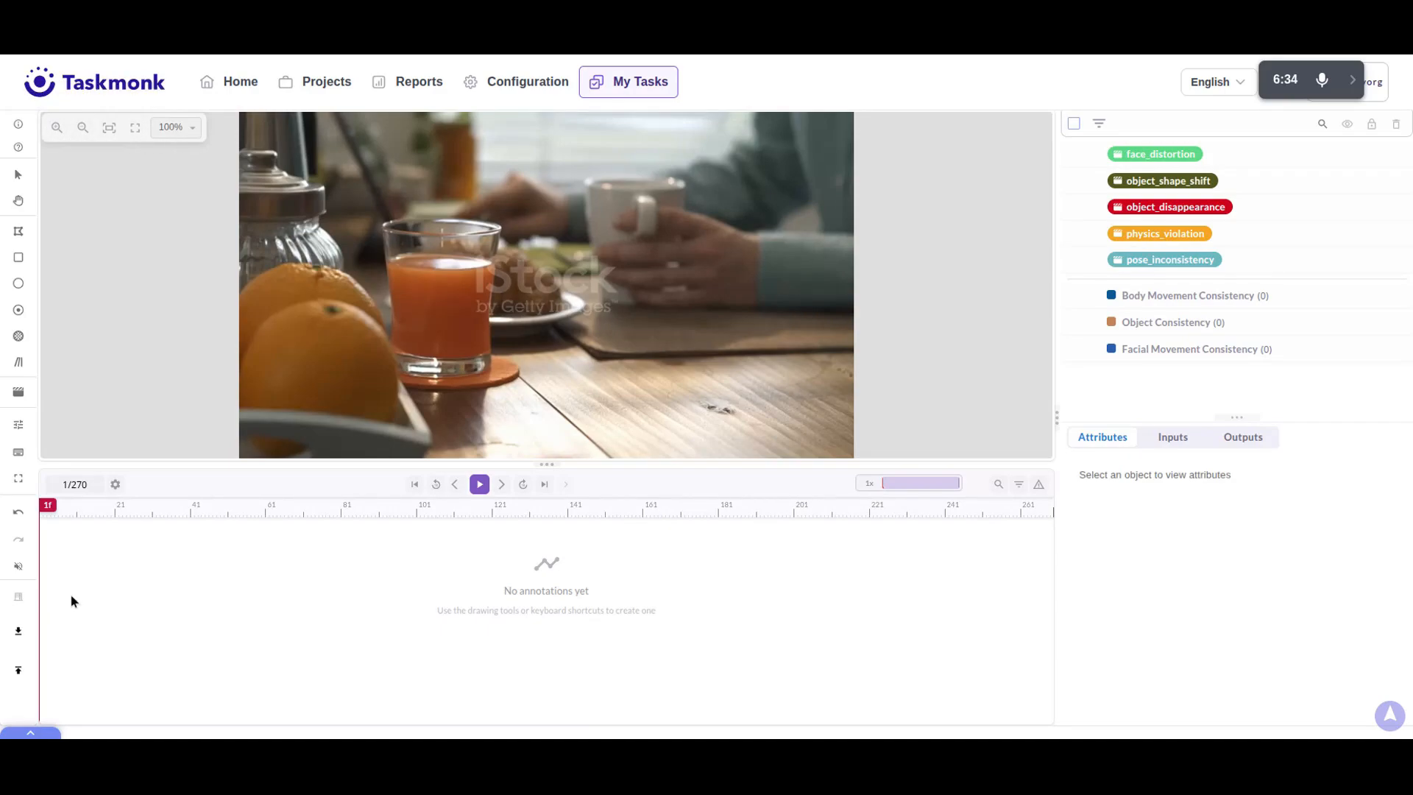
Review the frame and playback settings, preview the timeline unit in Seconds, and confirm the settings with Frames.
{"action": "left_click", "coordinate": [116, 484]}
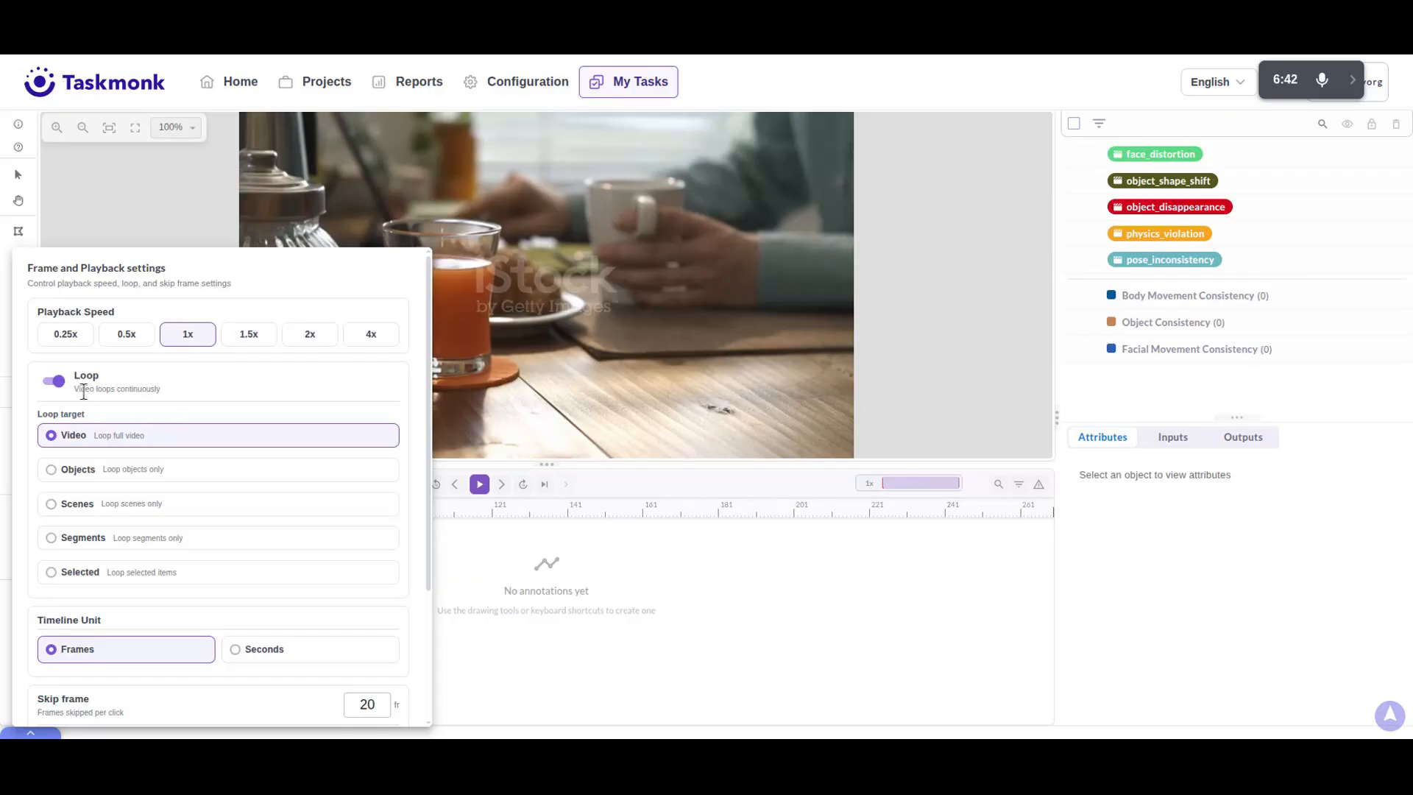
{"action": "scroll", "coordinate": [316, 503], "scroll_direction": "down", "scroll_amount": 3}
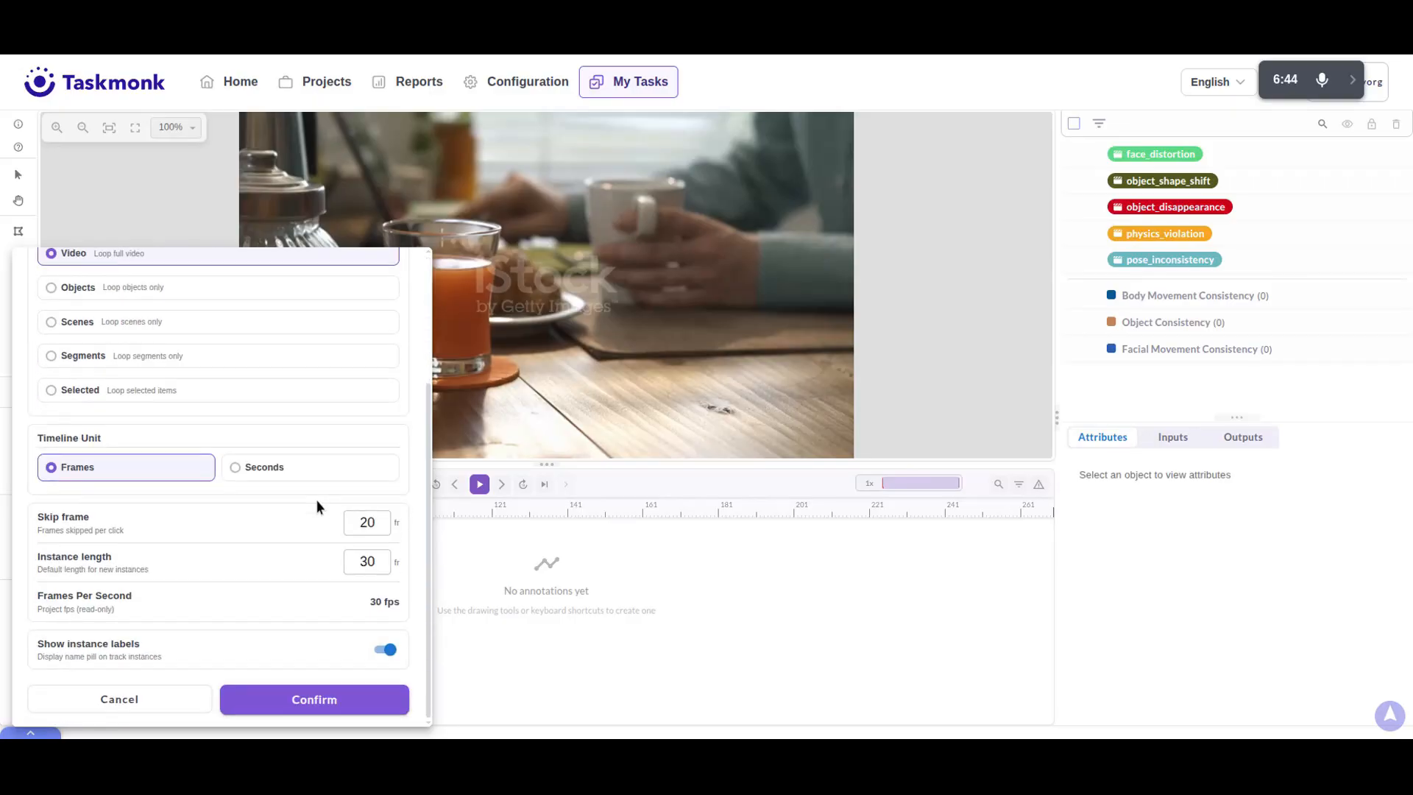
{"action": "scroll", "coordinate": [317, 498], "scroll_direction": "up", "scroll_amount": 2}
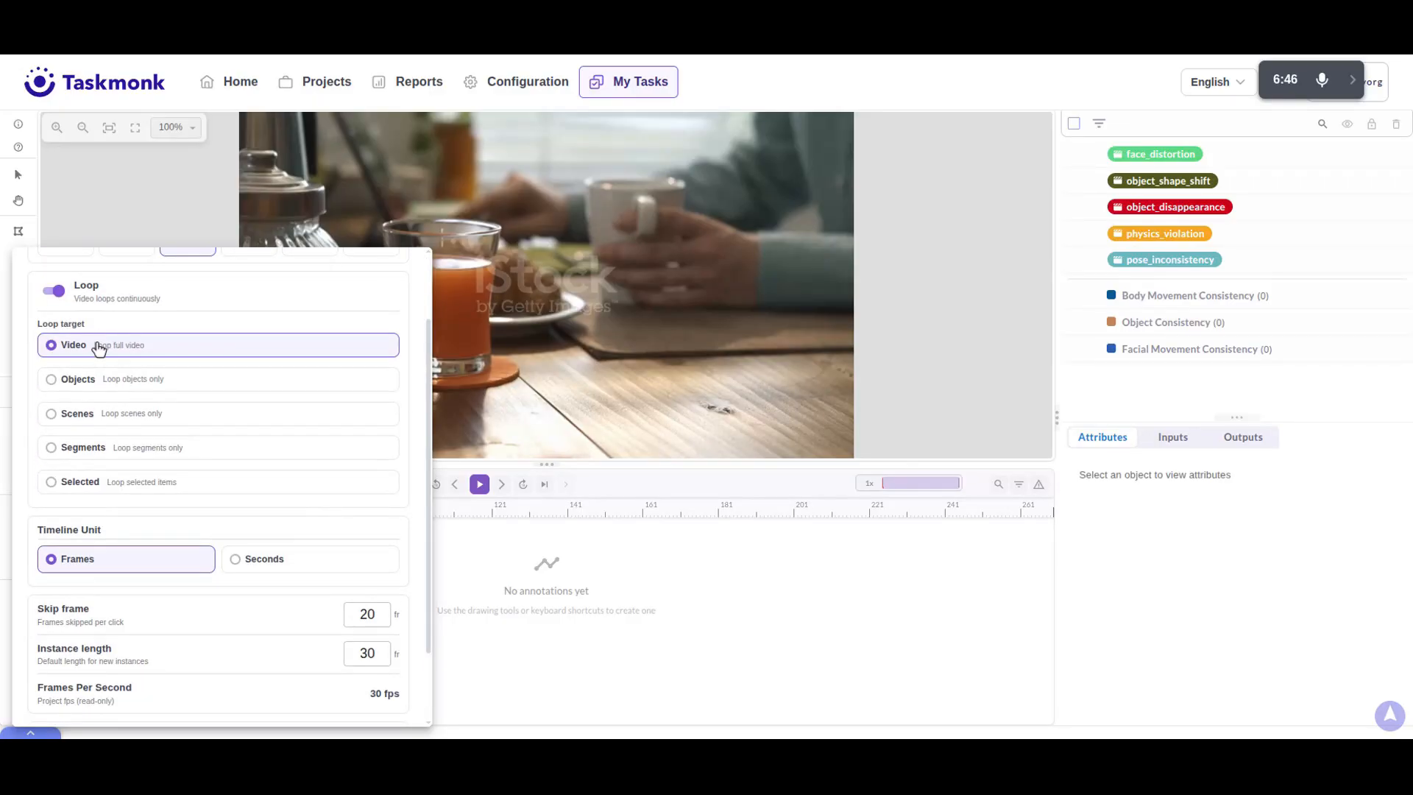
{"action": "scroll", "coordinate": [266, 468], "scroll_direction": "down", "scroll_amount": 1}
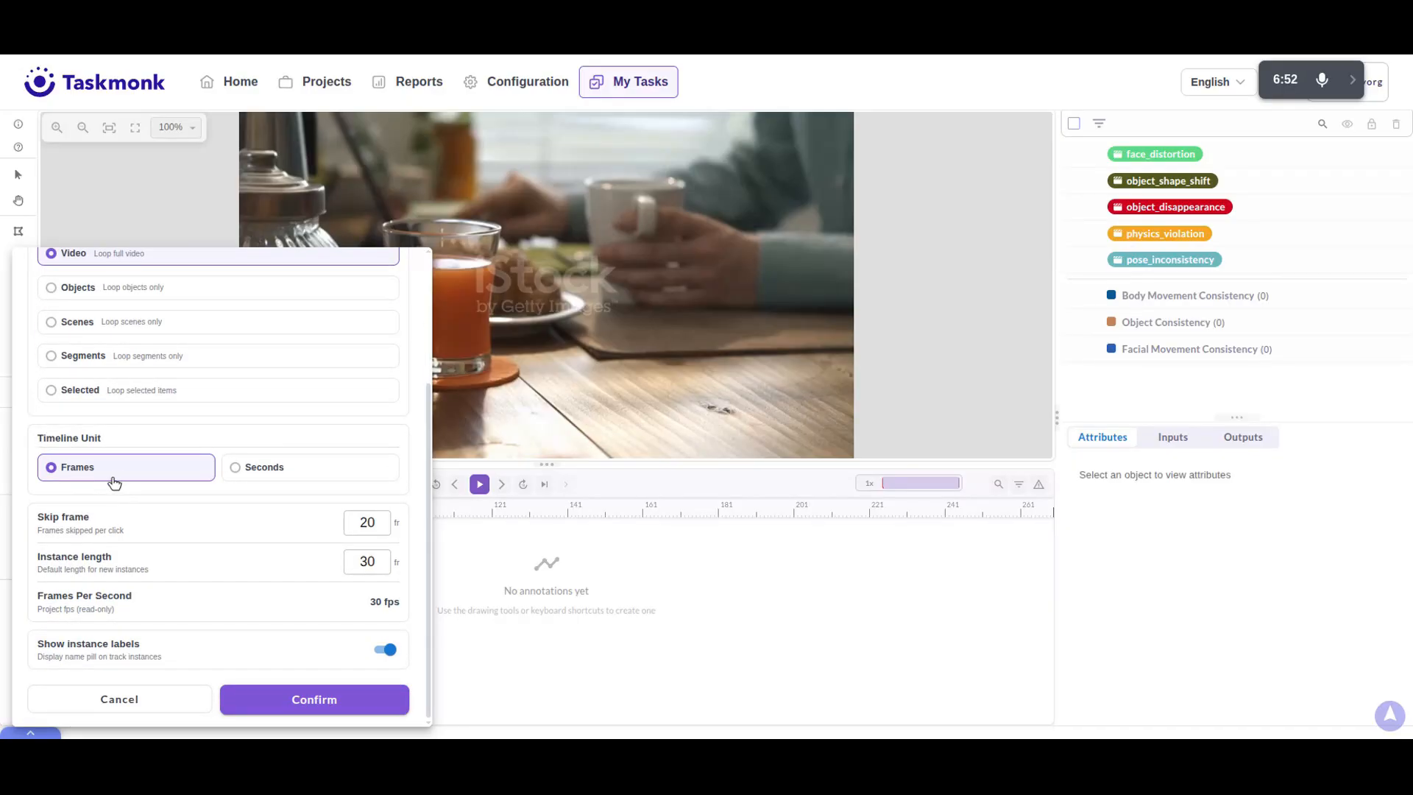
{"action": "left_click", "coordinate": [289, 473]}
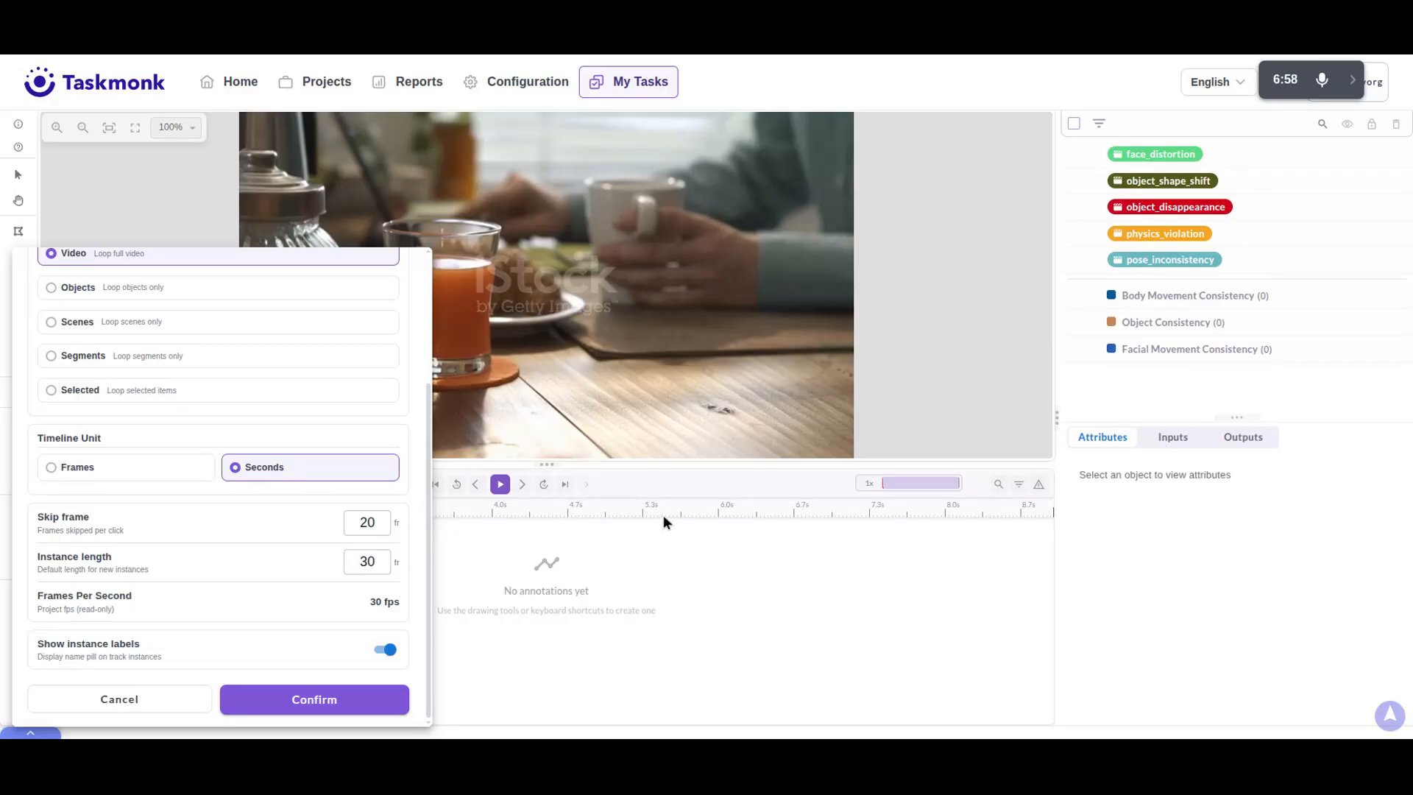
{"action": "left_click", "coordinate": [52, 469]}
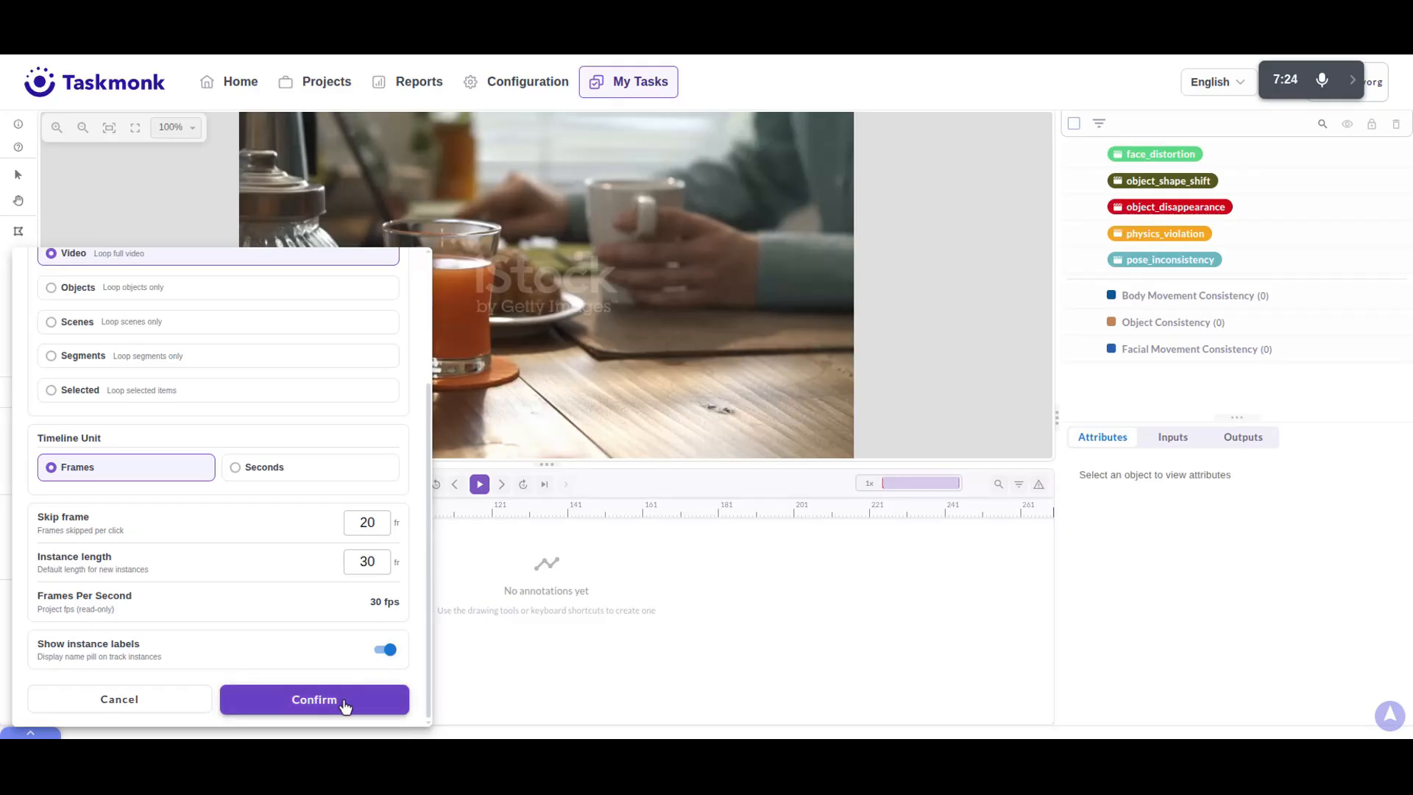
{"action": "scroll", "coordinate": [294, 567], "scroll_direction": "up", "scroll_amount": 3}
{"action": "scroll", "coordinate": [299, 575], "scroll_direction": "down", "scroll_amount": 3}
{"action": "left_click", "coordinate": [331, 701]}
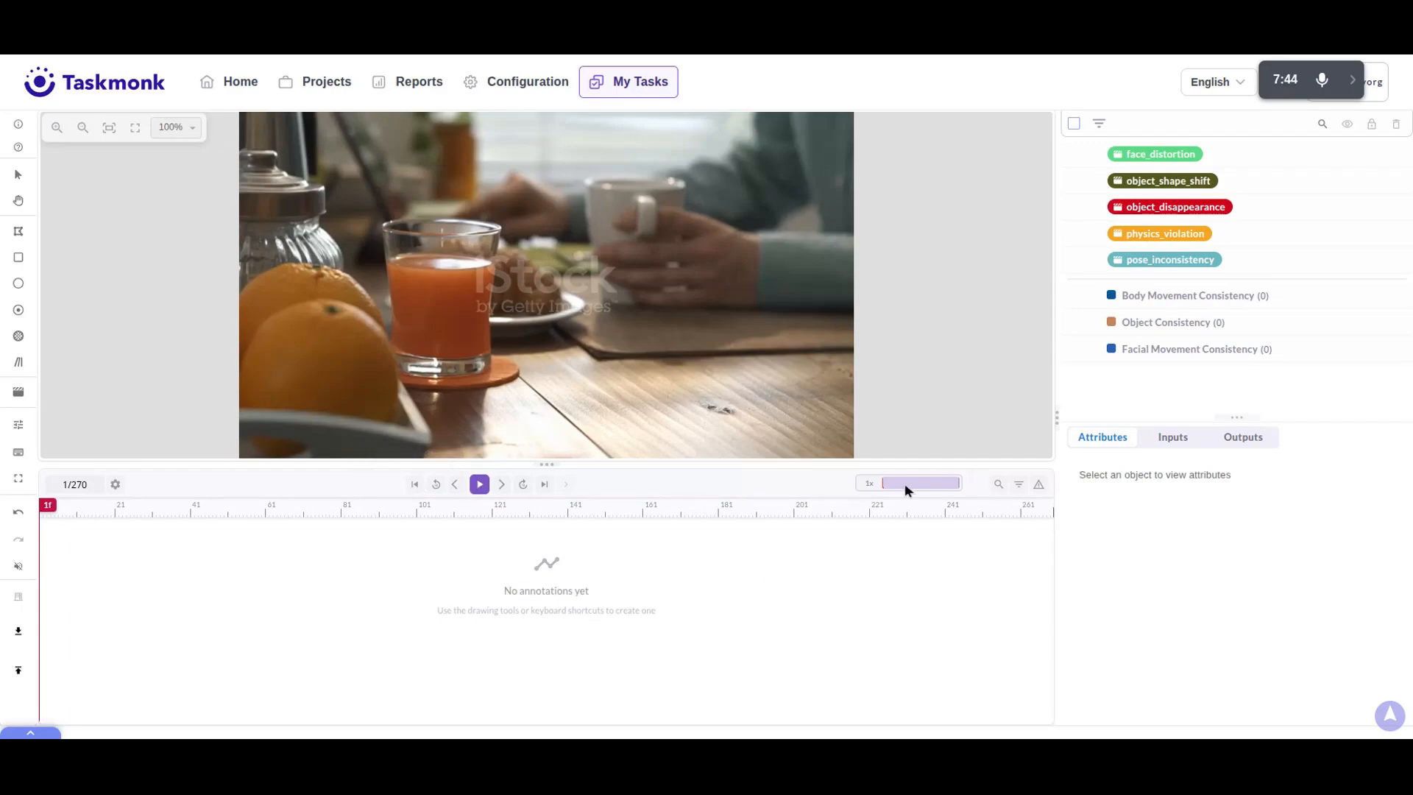
Zoom the timeline to 3.5x and navigate to the stretch around frames 146 to 221.
{"action": "scroll", "coordinate": [905, 483], "scroll_direction": "up", "scroll_amount": 2}
{"action": "scroll", "coordinate": [910, 486], "scroll_direction": "up", "scroll_amount": 3}
{"action": "left_click_drag", "start_coordinate": [905, 490], "coordinate": [937, 483]}
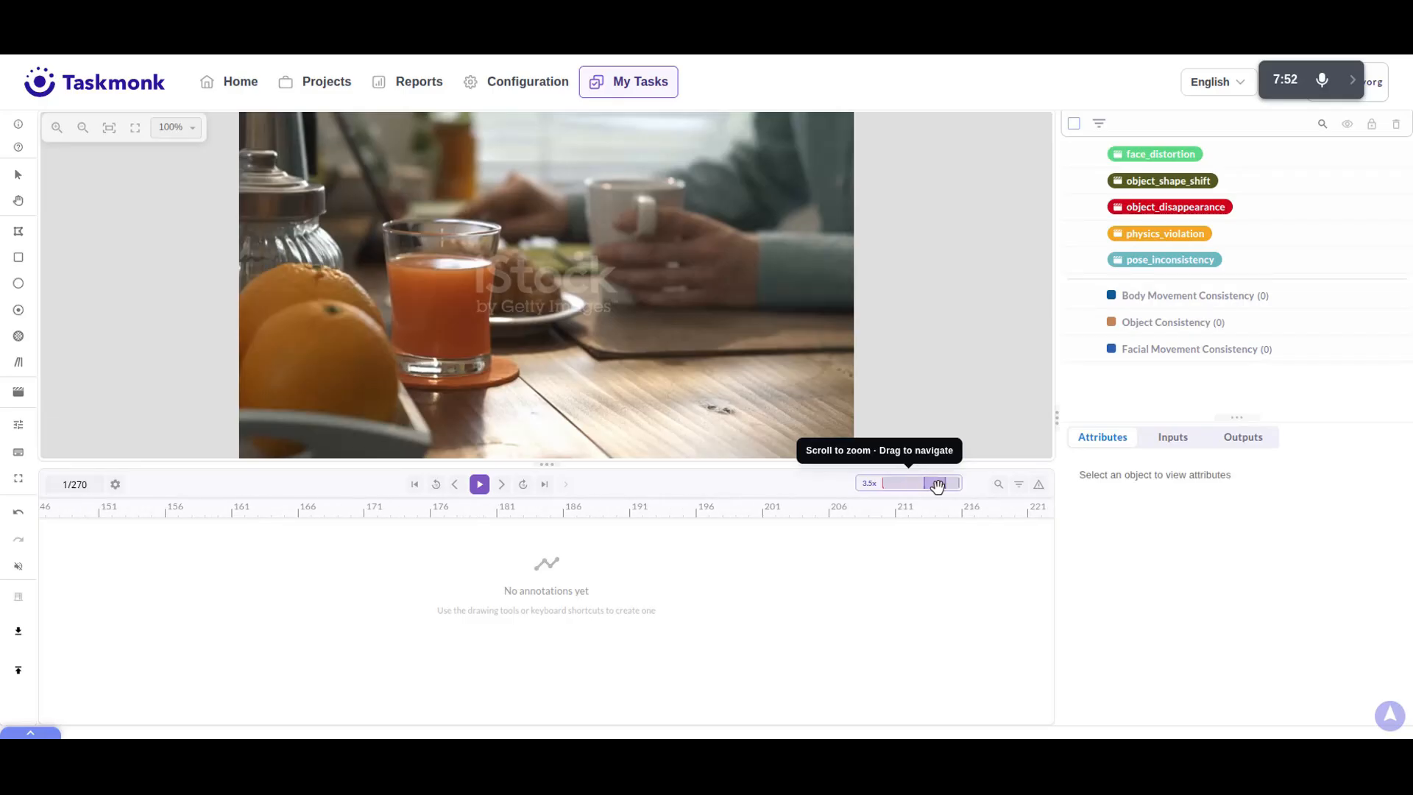
Try hiding the object_shape_shift scene in the timeline filter and discard the change.
{"action": "left_click", "coordinate": [1019, 486]}
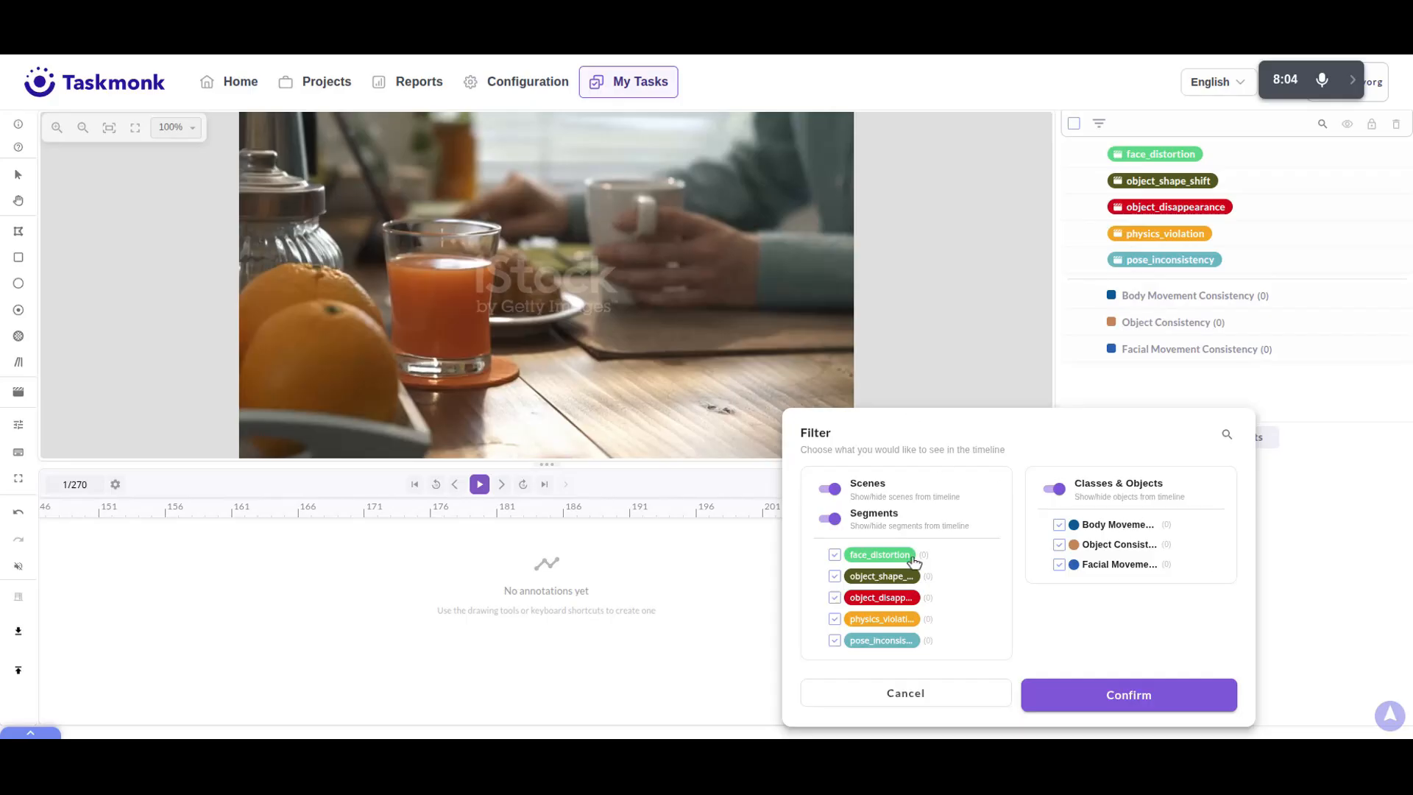
{"action": "left_click", "coordinate": [835, 575]}
{"action": "left_click", "coordinate": [949, 694]}
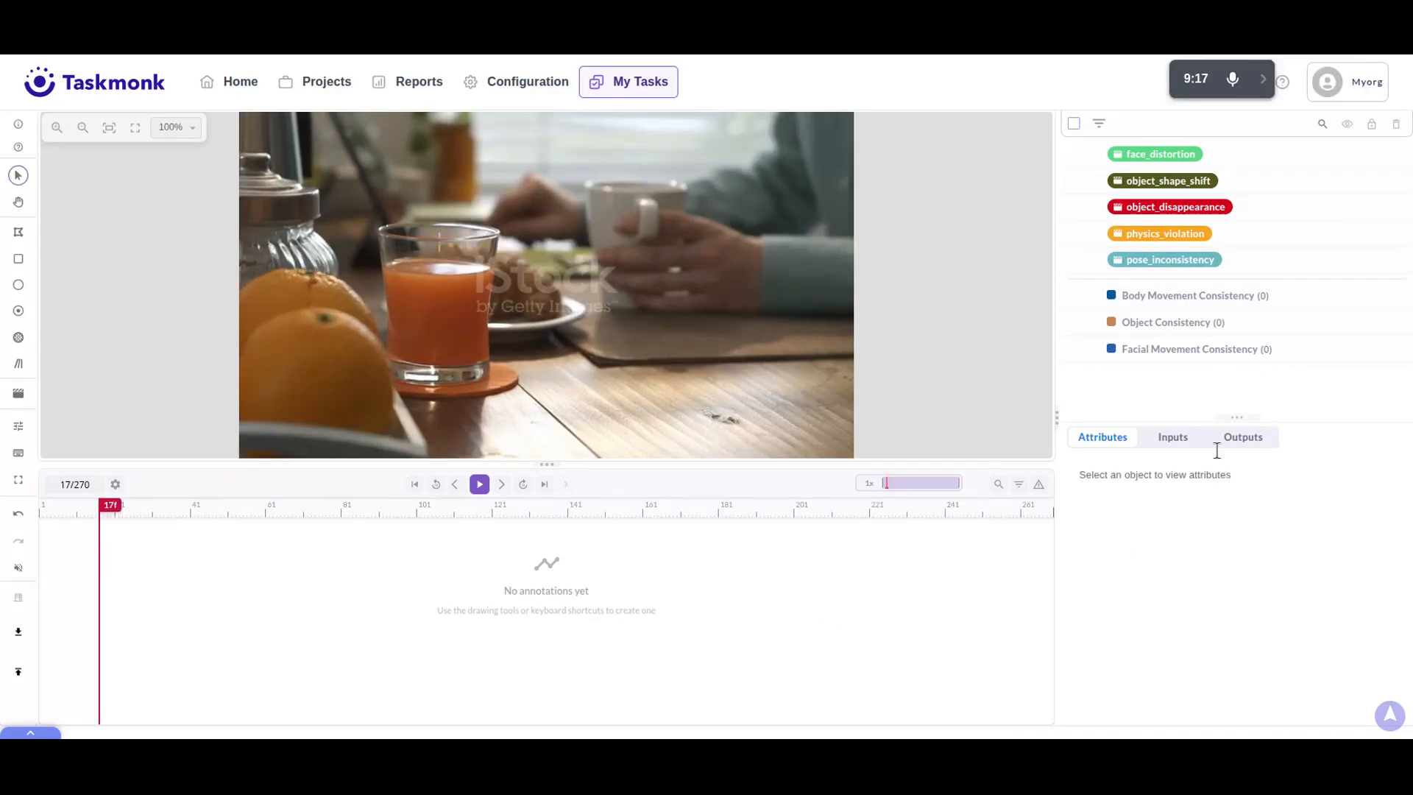
Draw an Object Consistency rectangle around the juice glass at frame 17 and extend its timeline span to about frame 103.
{"action": "left_click", "coordinate": [1201, 329]}
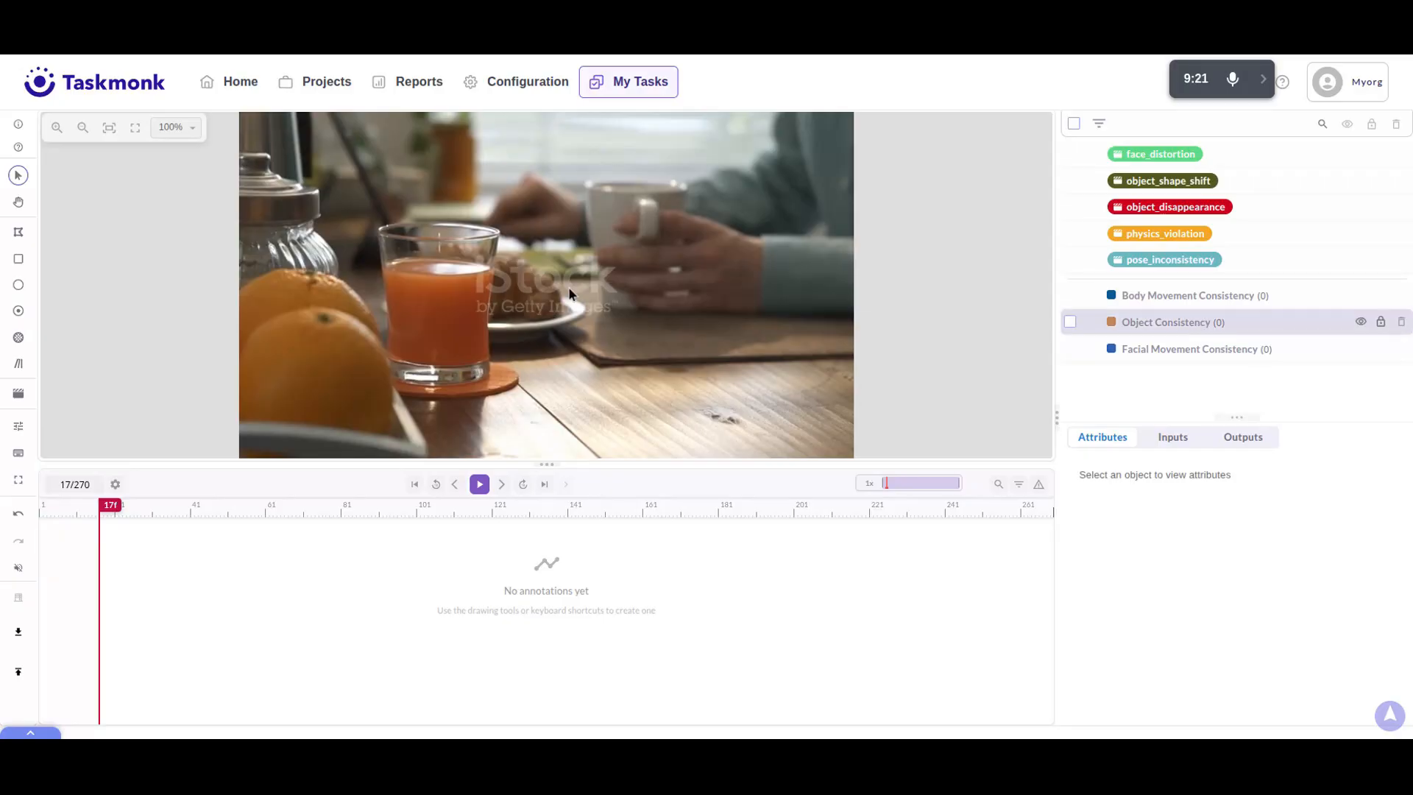
{"action": "left_click", "coordinate": [20, 260]}
{"action": "mouse_move", "coordinate": [371, 220]}
{"action": "left_mouse_down"}
{"action": "mouse_move", "coordinate": [442, 294]}
{"action": "mouse_move", "coordinate": [488, 386]}
{"action": "left_mouse_up"}
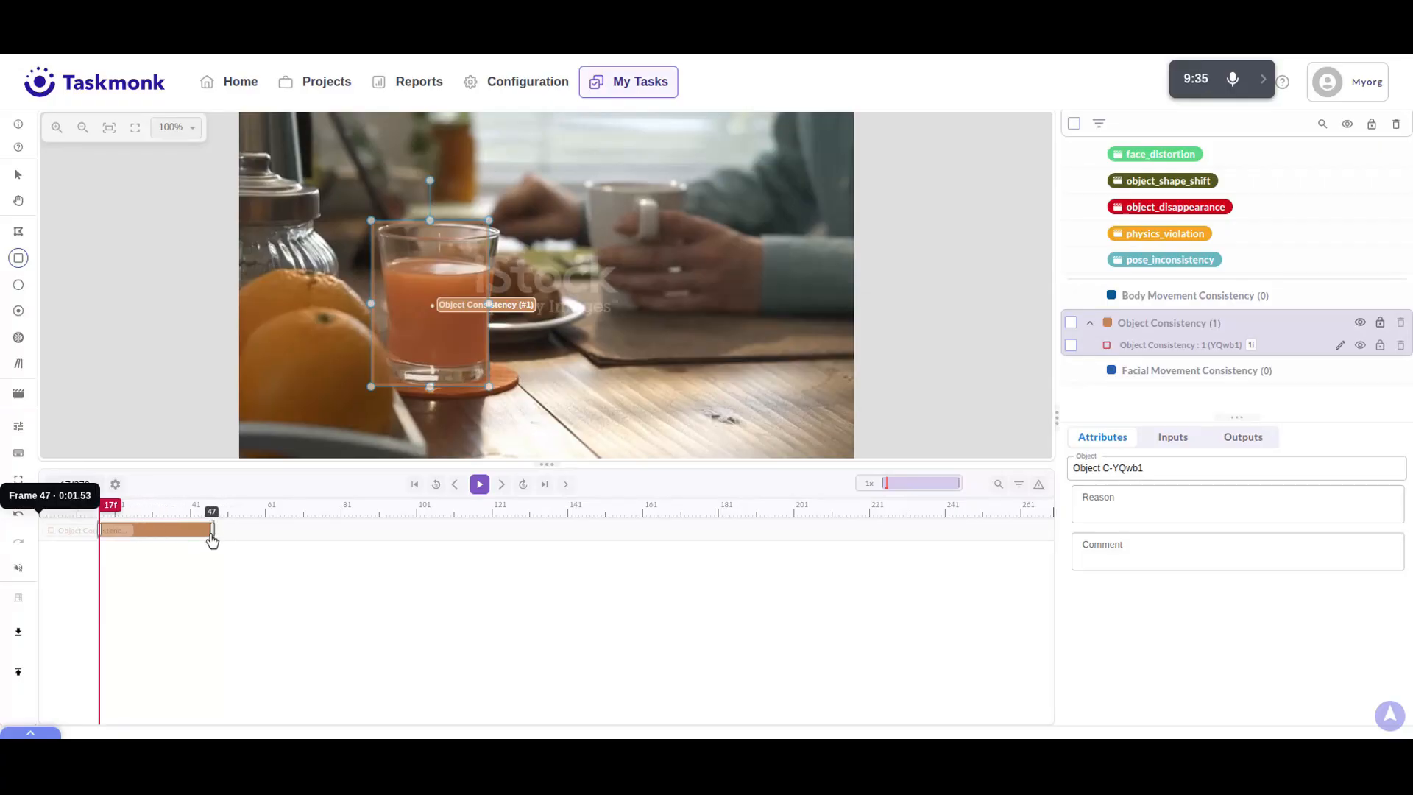
{"action": "left_click_drag", "start_coordinate": [215, 536], "coordinate": [96, 518]}
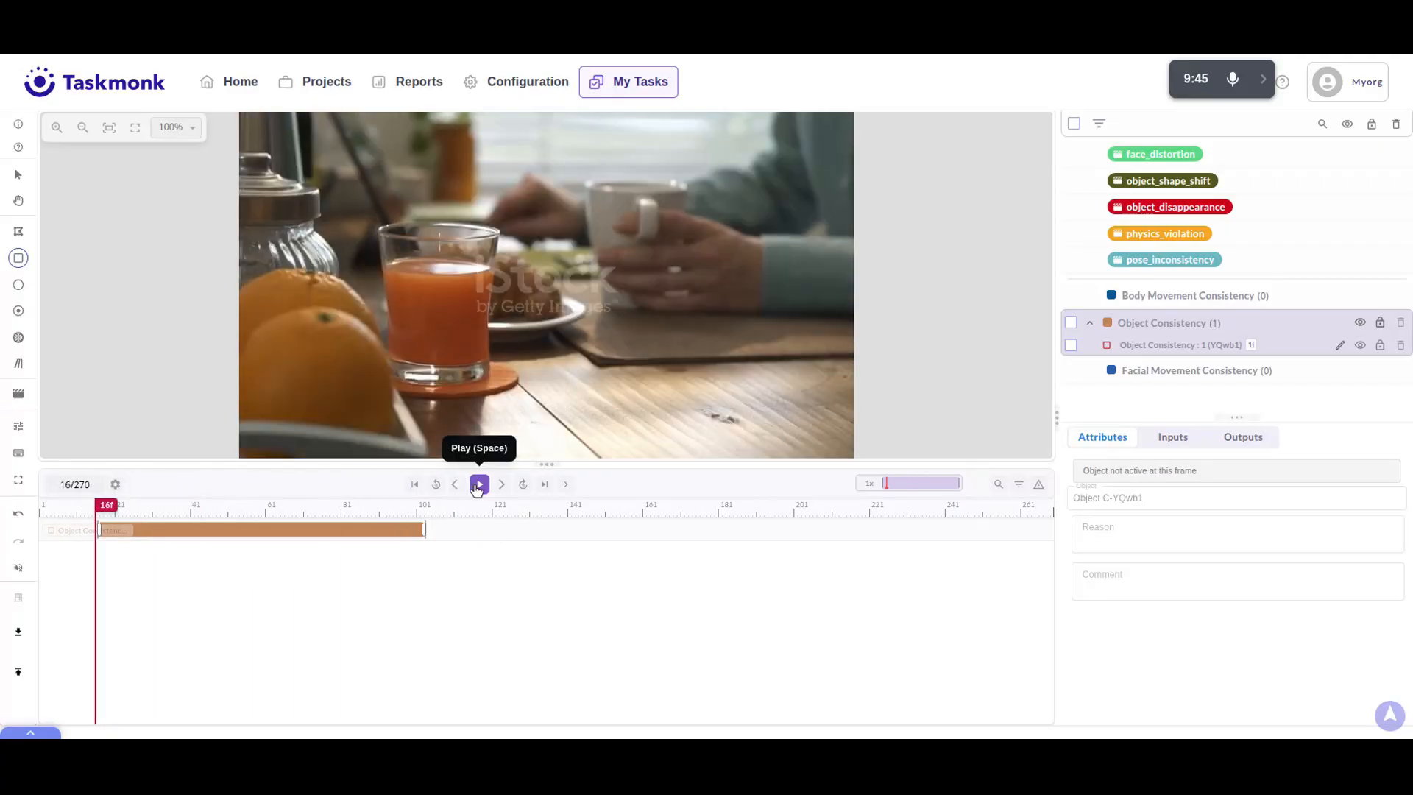
Play the video to frame 127 and draw a second Object Consistency rectangle around the white mug.
{"action": "left_click", "coordinate": [479, 486]}
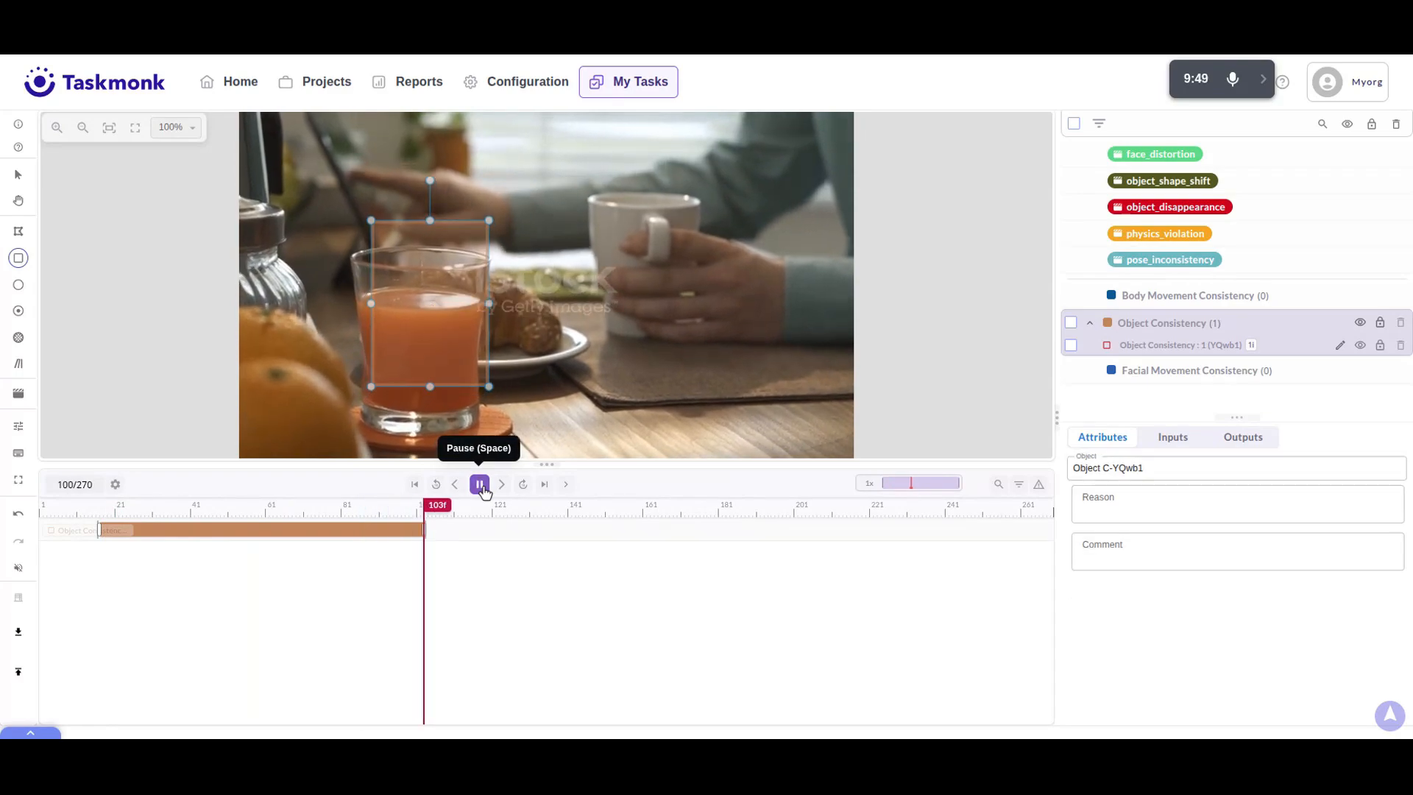
{"action": "left_click", "coordinate": [480, 486]}
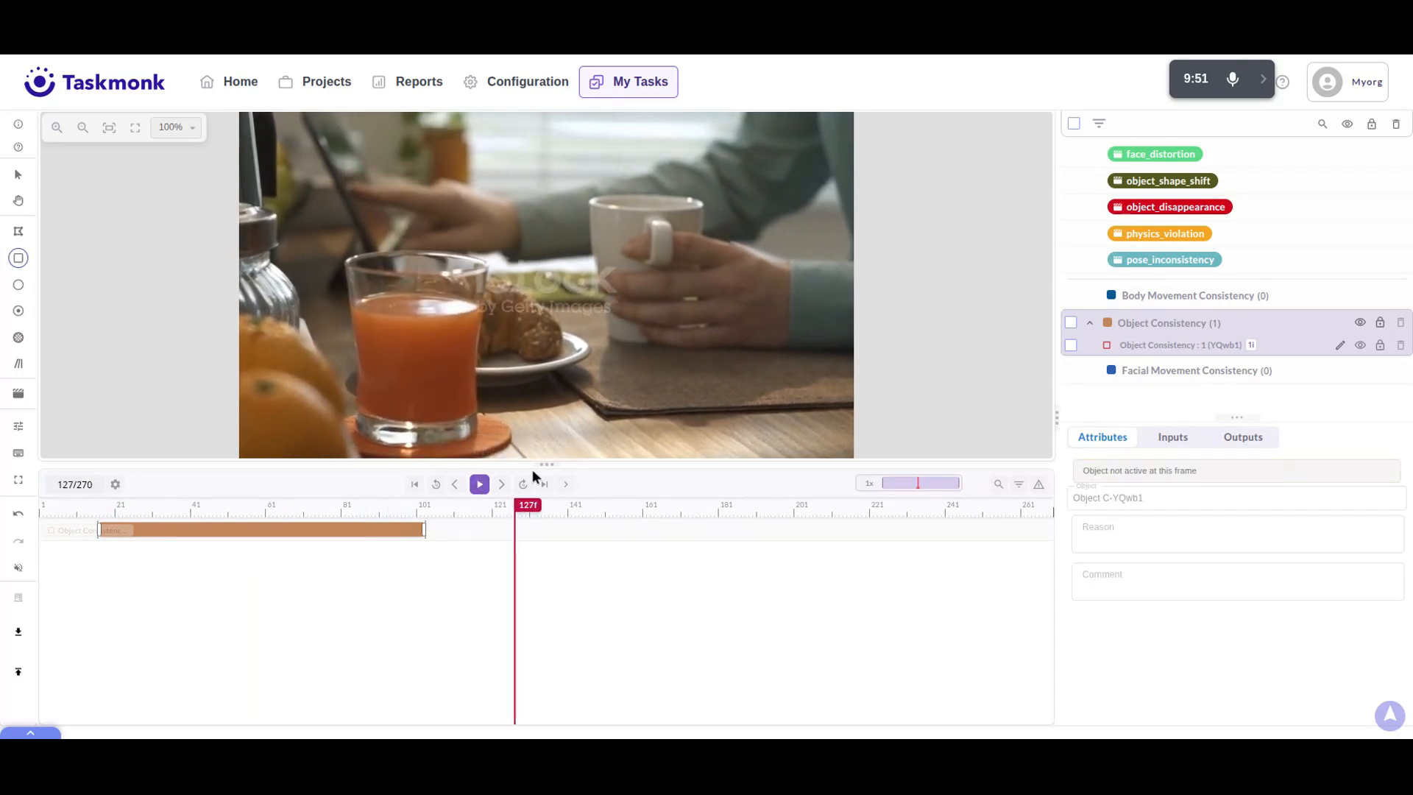
{"action": "left_click", "coordinate": [1193, 333]}
{"action": "left_click_drag", "start_coordinate": [587, 194], "coordinate": [708, 345]}
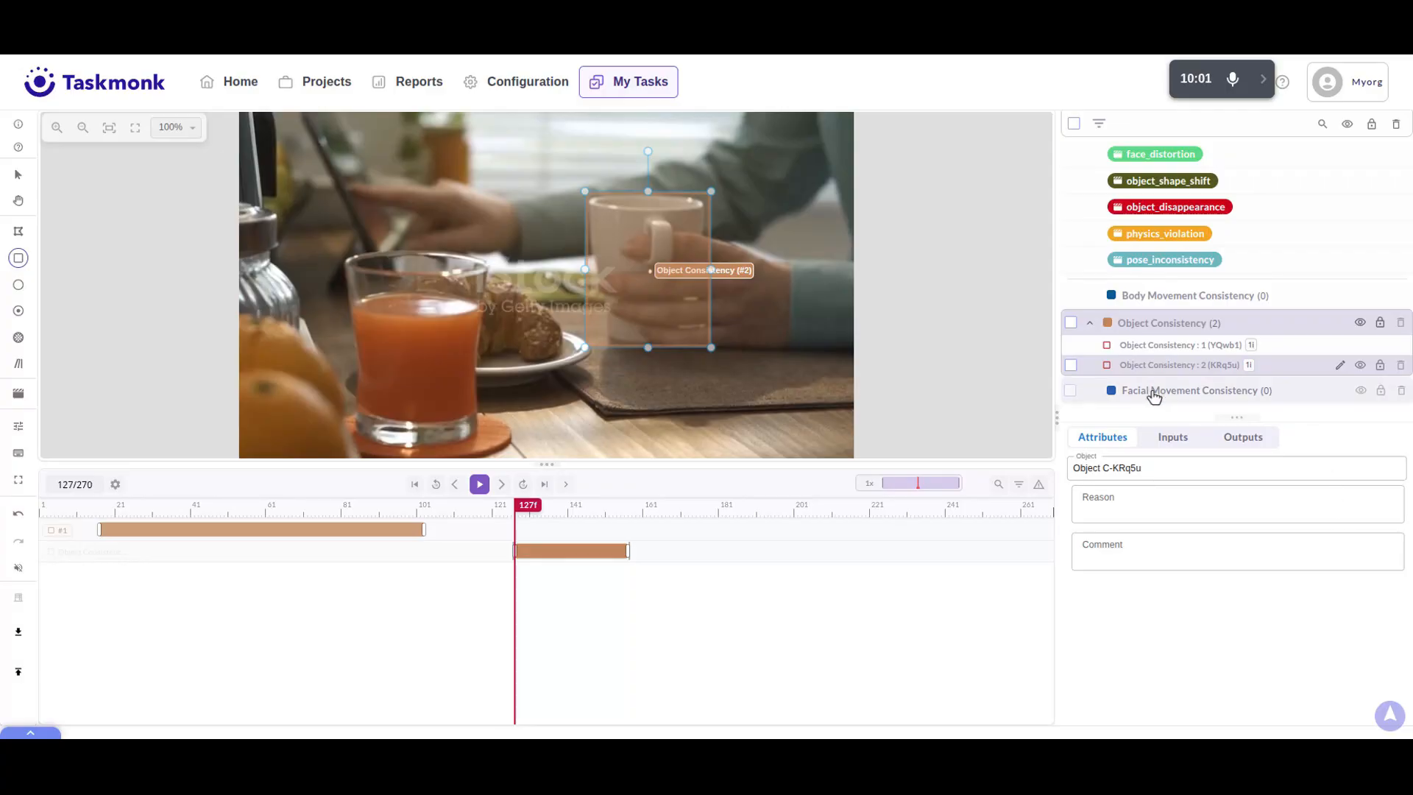
Draw a Body Movement Consistency rectangle over the hand at the tablet, extending its span to about frame 215 and the mug's to about 190.
{"action": "left_click", "coordinate": [1156, 304]}
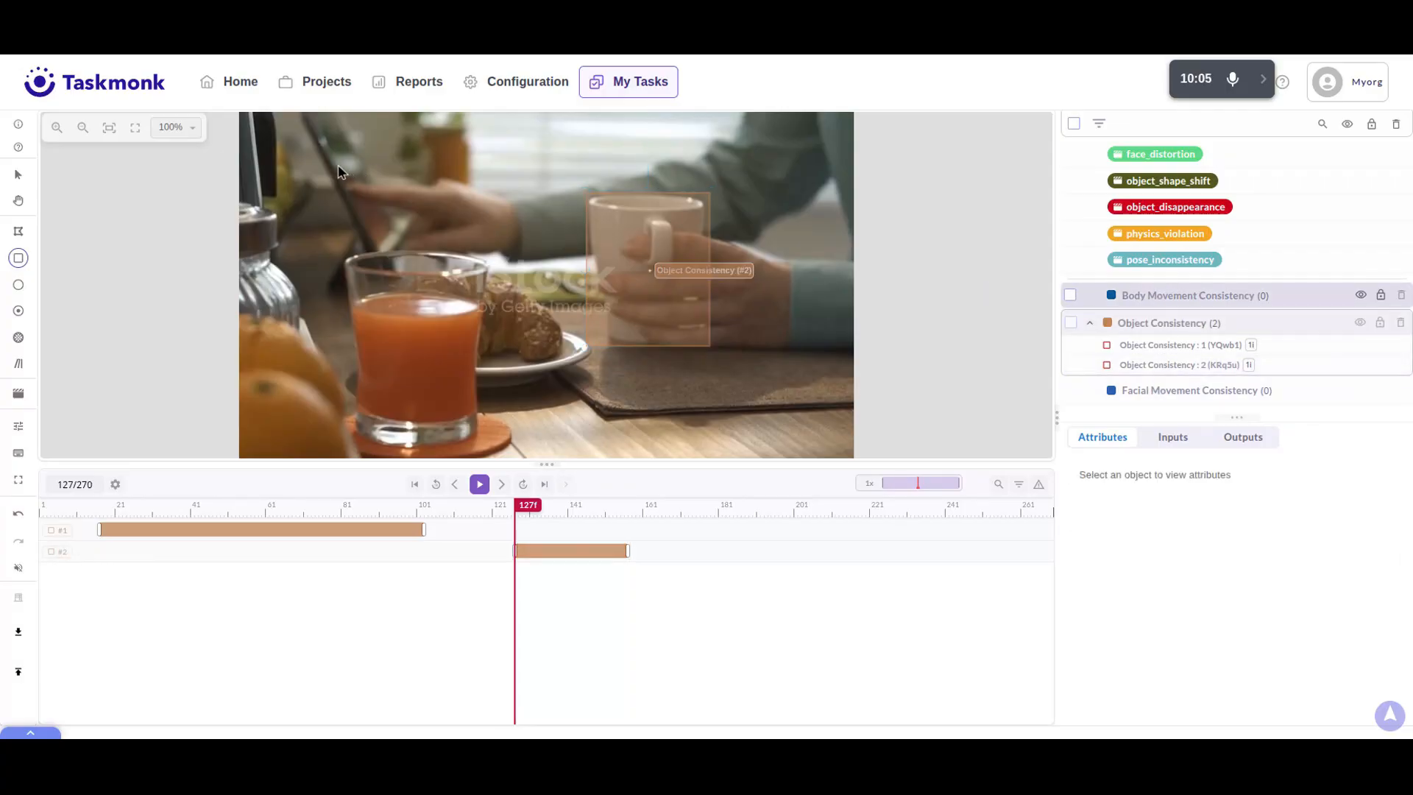
{"action": "mouse_move", "coordinate": [343, 165]}
{"action": "left_mouse_down"}
{"action": "mouse_move", "coordinate": [458, 253]}
{"action": "mouse_move", "coordinate": [527, 260]}
{"action": "left_mouse_up"}
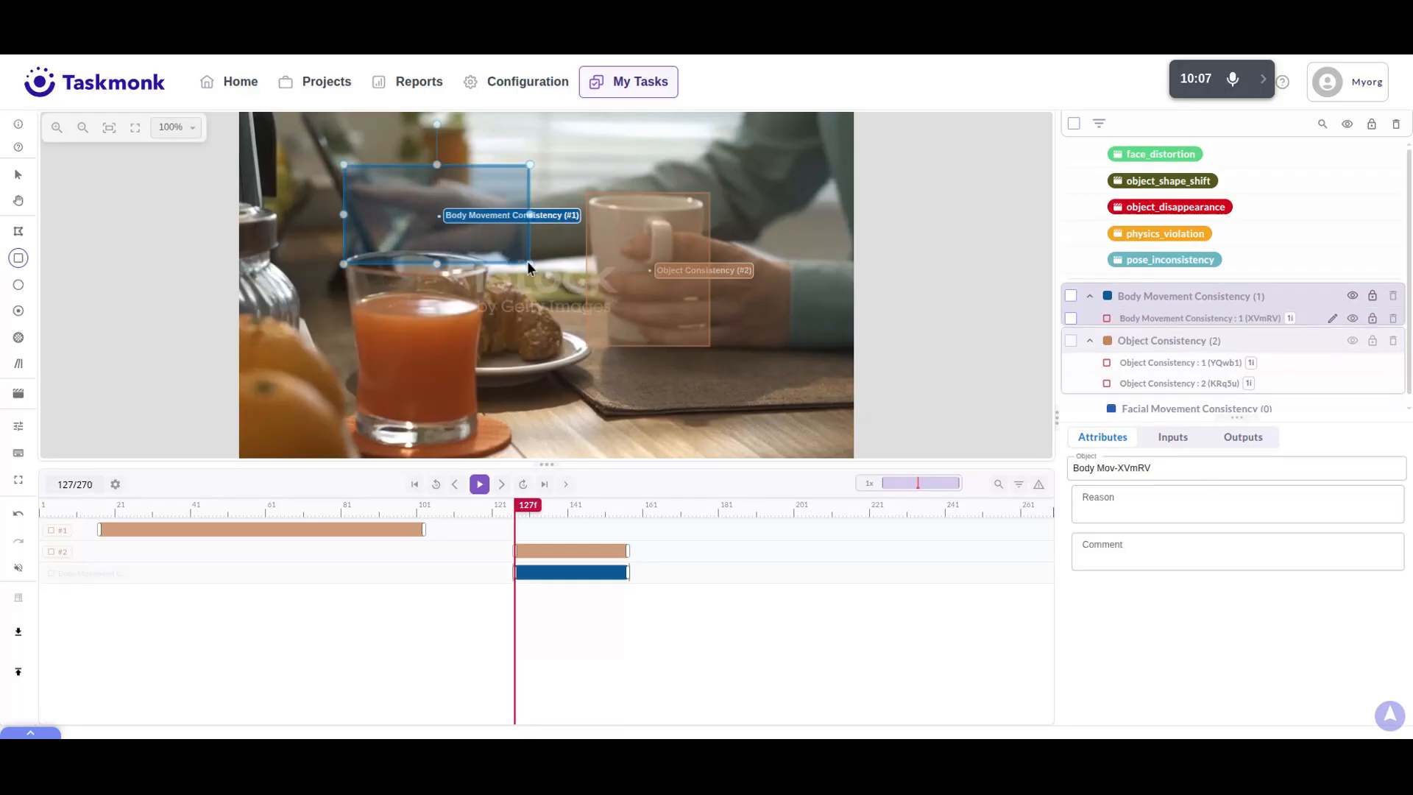
{"action": "left_click_drag", "start_coordinate": [629, 550], "coordinate": [754, 551]}
Add a physics_violation scene at frame 230 and stretch it to span about frames 216 to 268.
{"action": "left_click", "coordinate": [479, 483]}
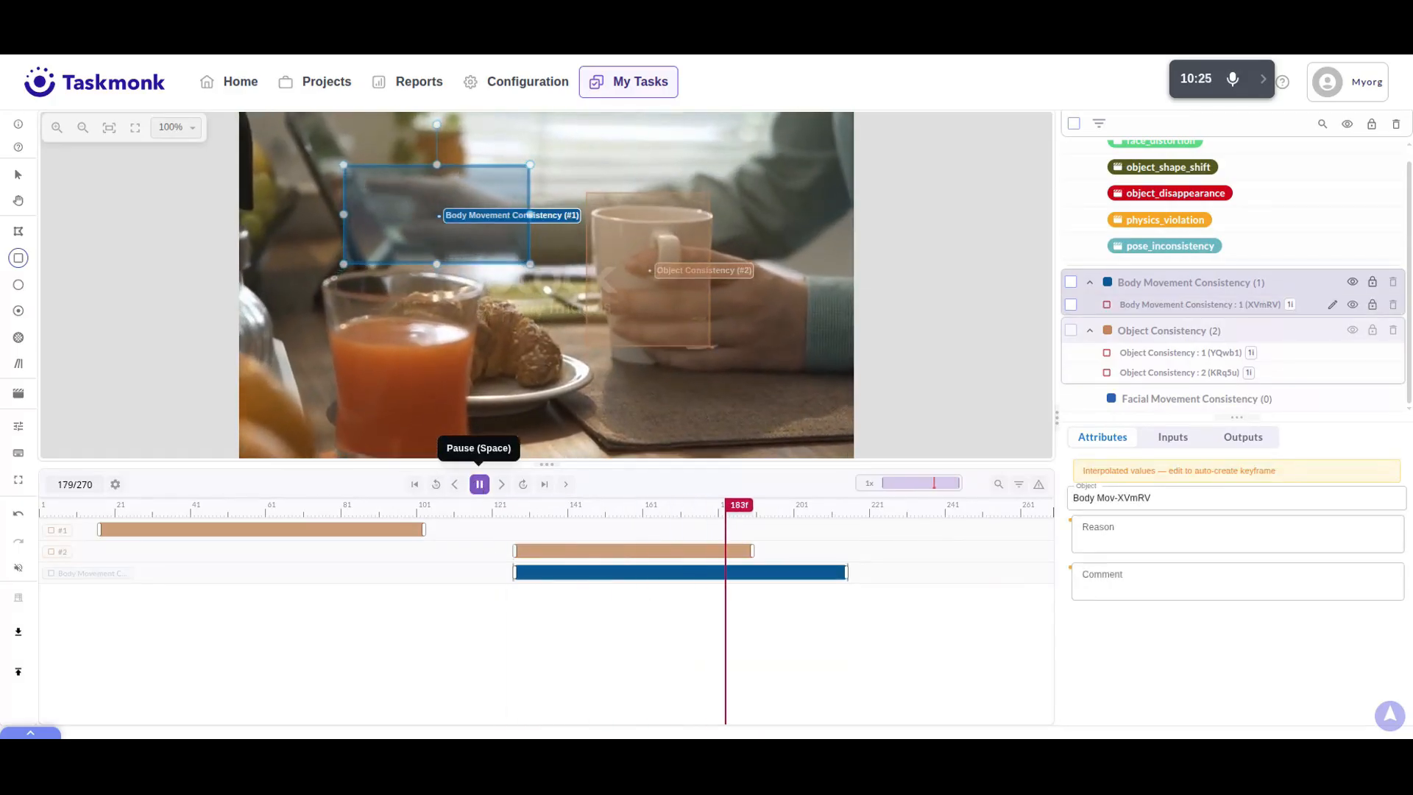
{"action": "left_click", "coordinate": [478, 485]}
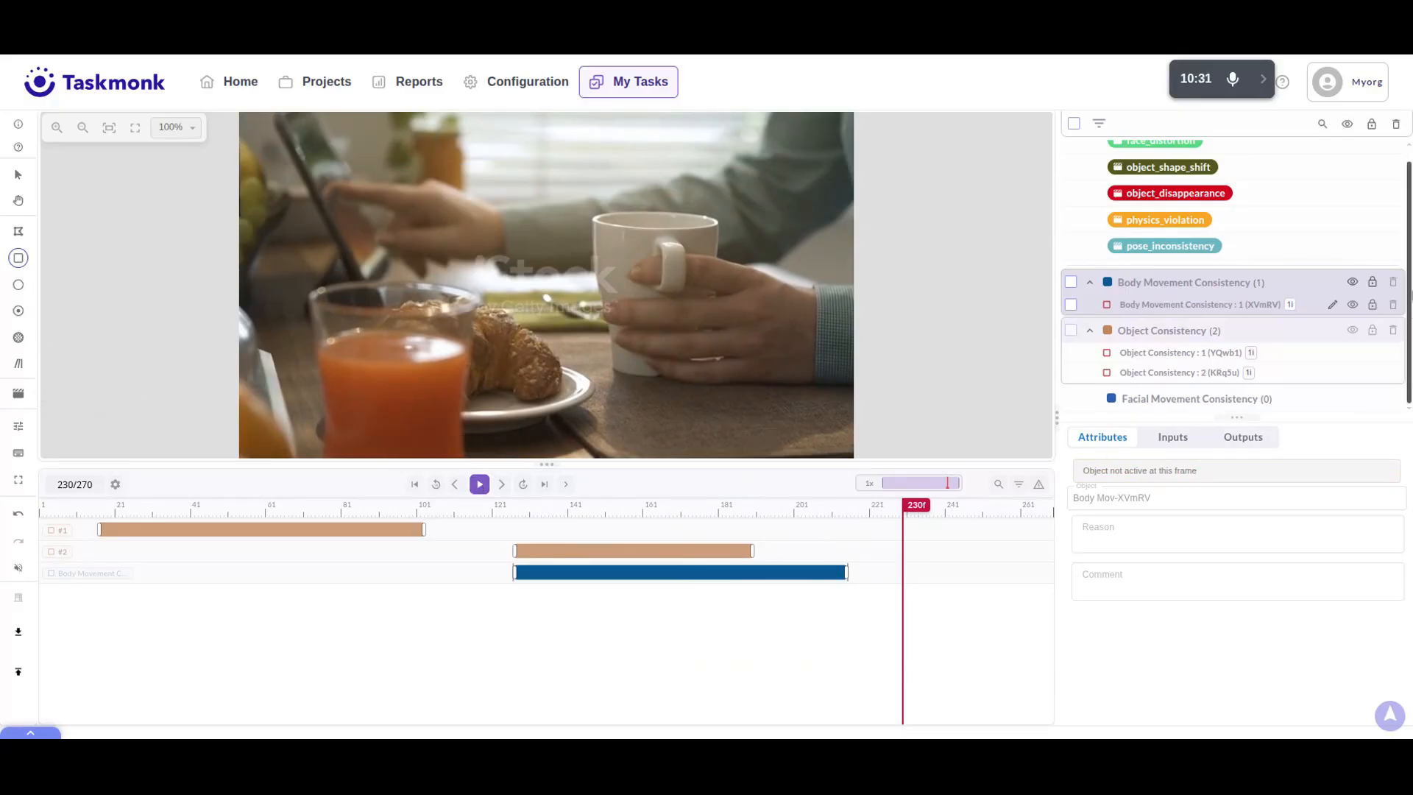
{"action": "scroll", "coordinate": [1361, 184], "scroll_direction": "up", "scroll_amount": 1}
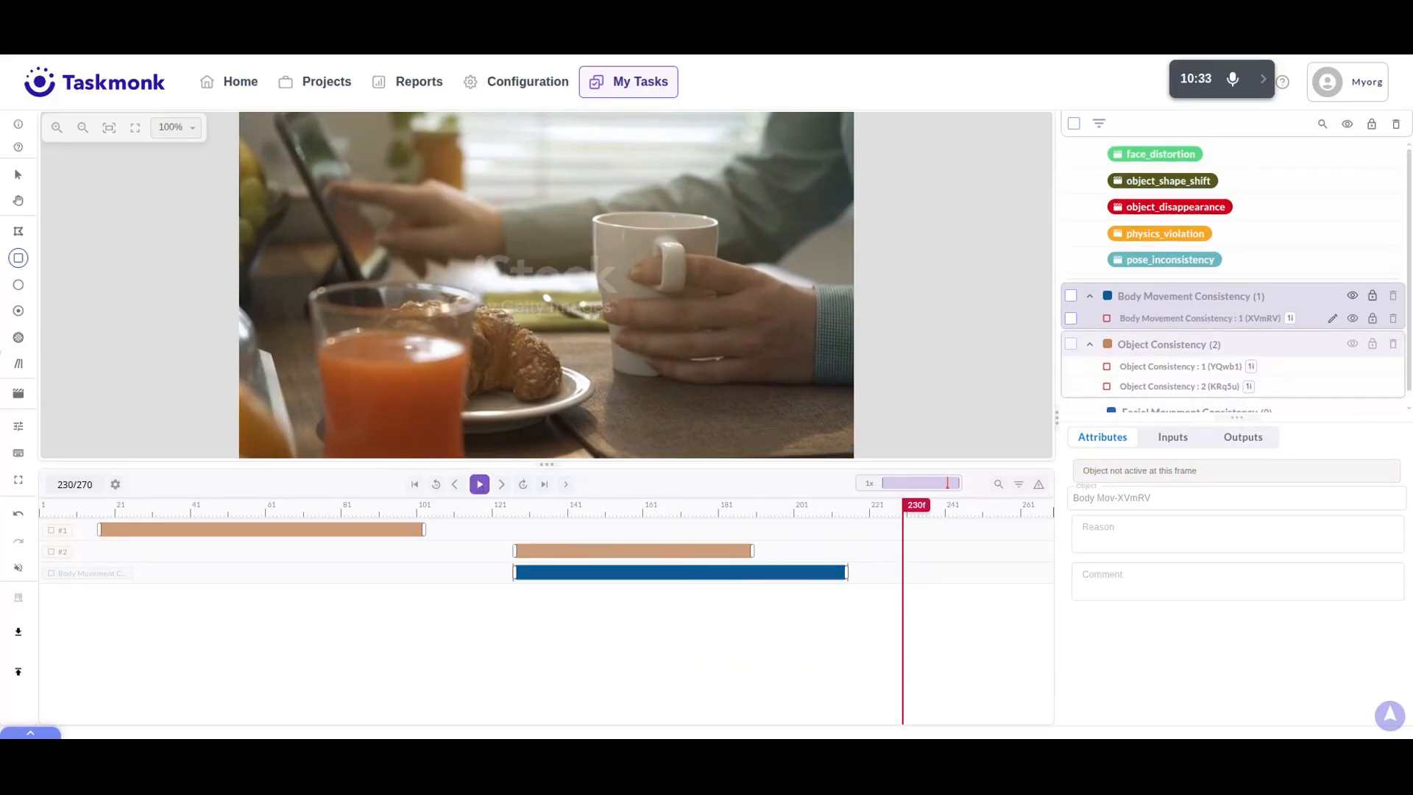
{"action": "left_click", "coordinate": [17, 393]}
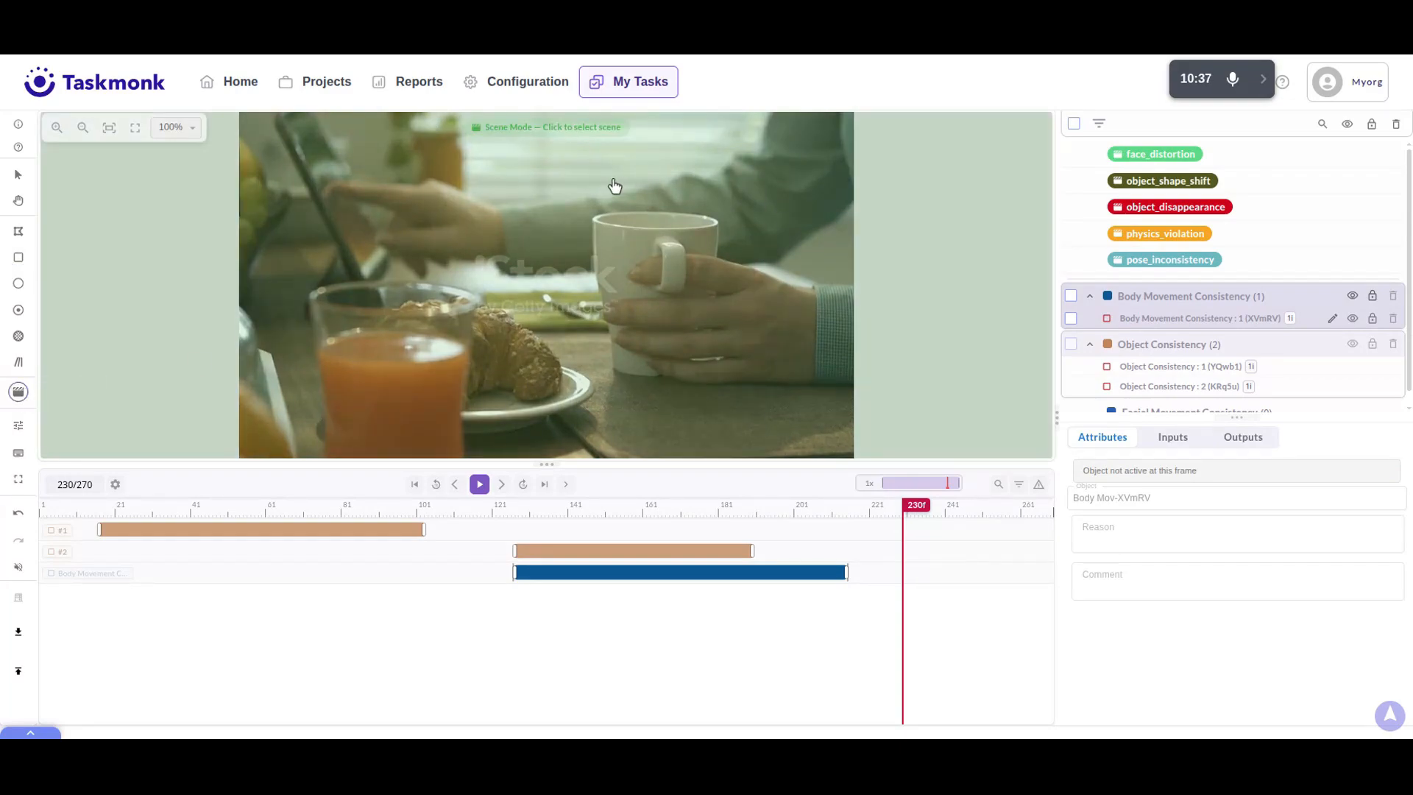
{"action": "left_click", "coordinate": [554, 195]}
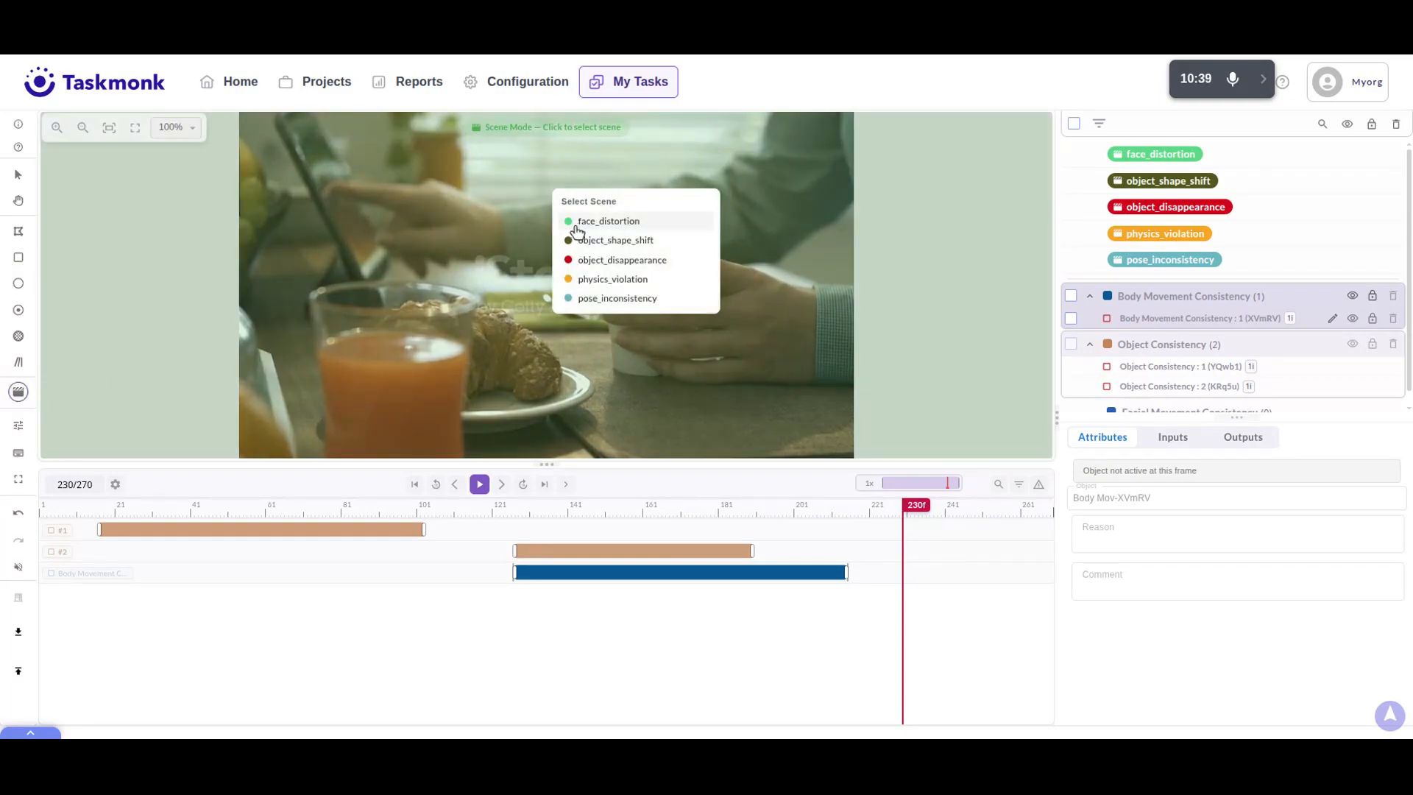
{"action": "left_click", "coordinate": [592, 279]}
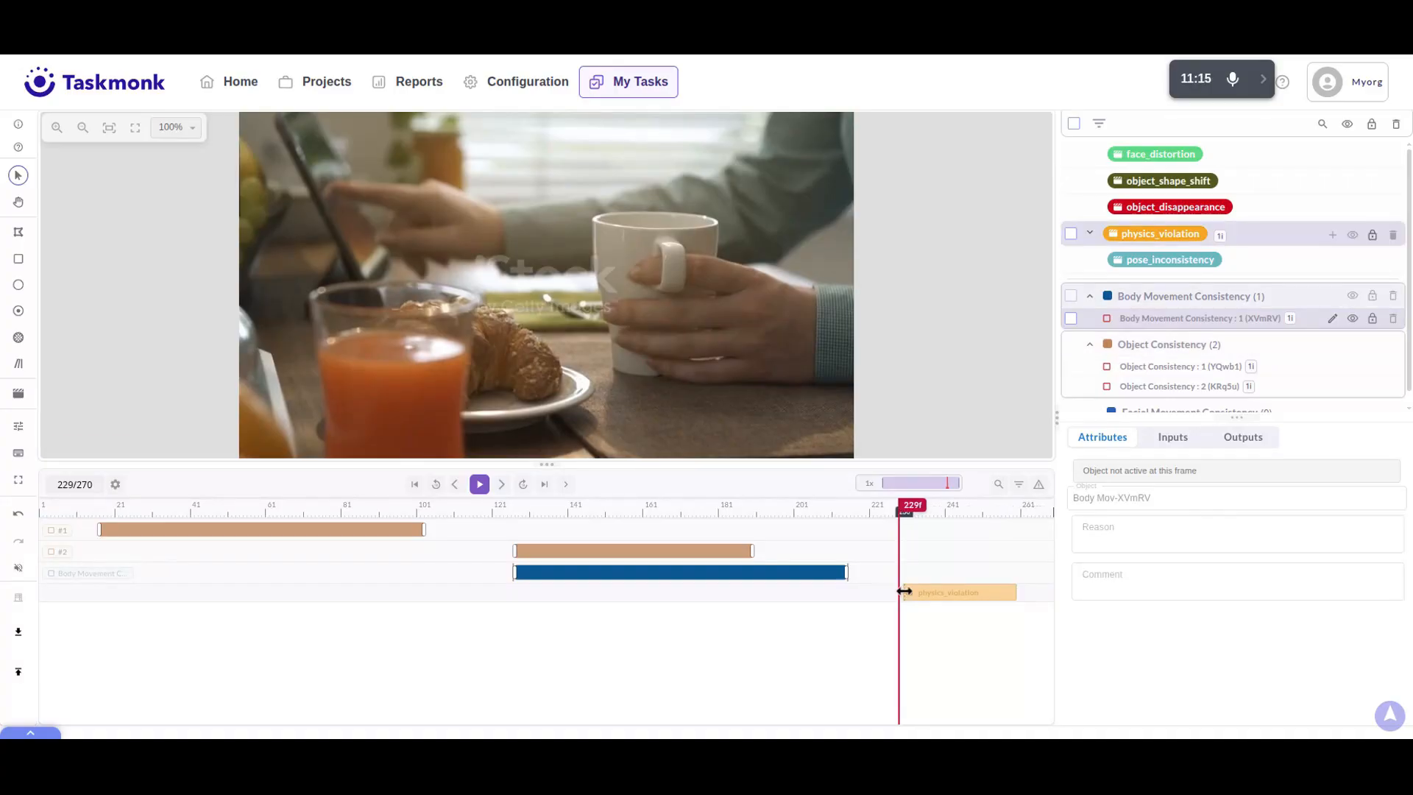
{"action": "left_click_drag", "start_coordinate": [904, 593], "coordinate": [851, 597]}
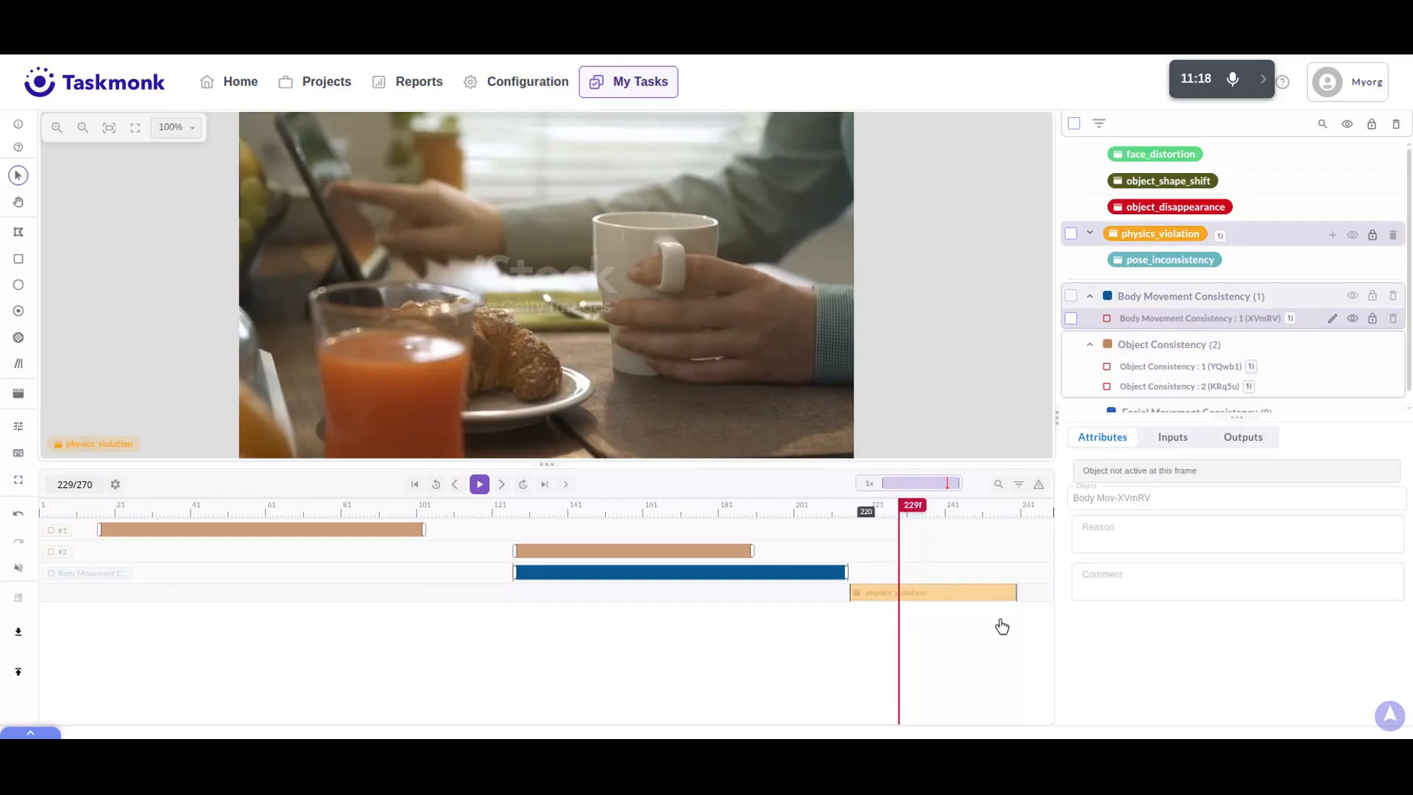
{"action": "left_click_drag", "start_coordinate": [1014, 597], "coordinate": [1046, 597]}
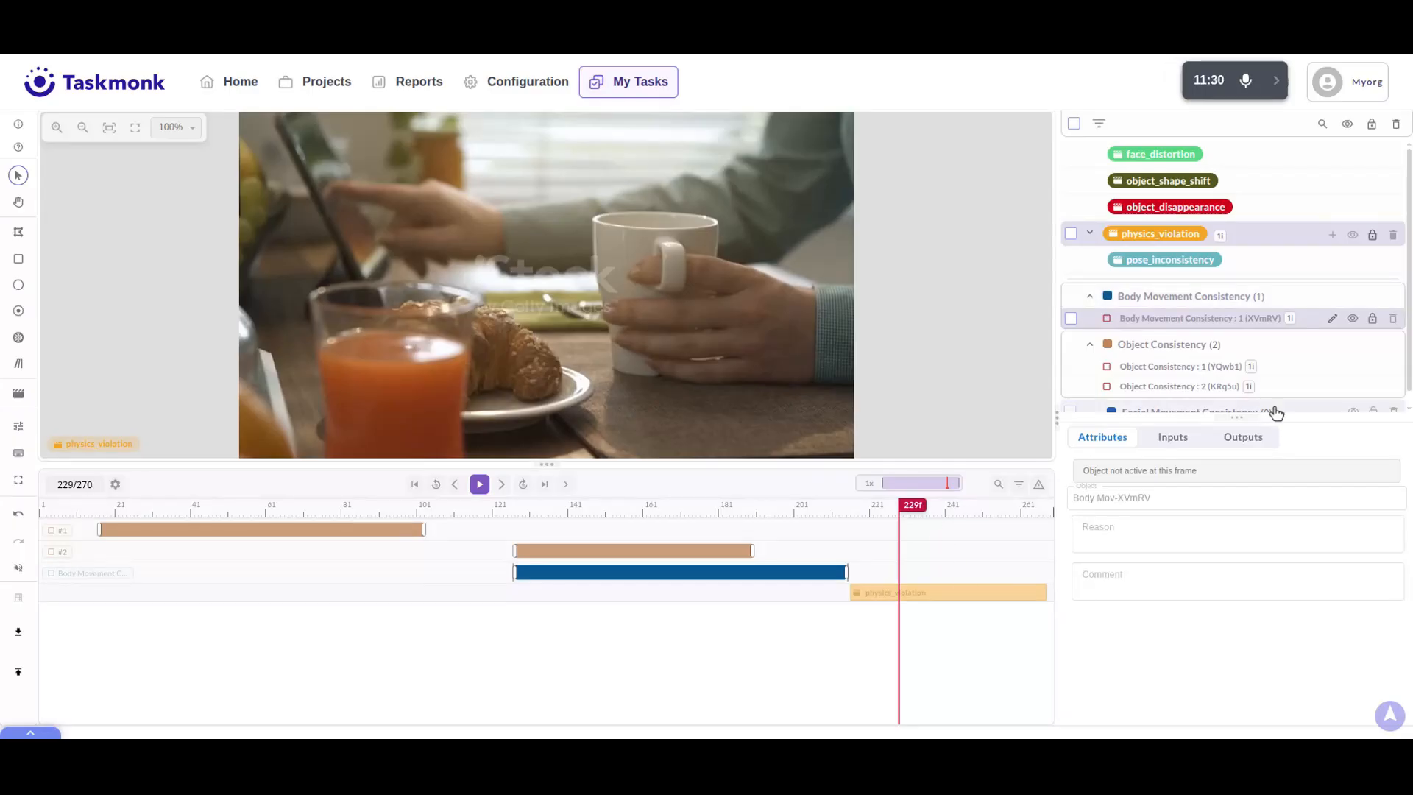
Draw a second Body Movement Consistency rectangle around the hand holding the mug at frame 229, and open its Reason and Comment attributes.
{"action": "left_click", "coordinate": [1165, 304]}
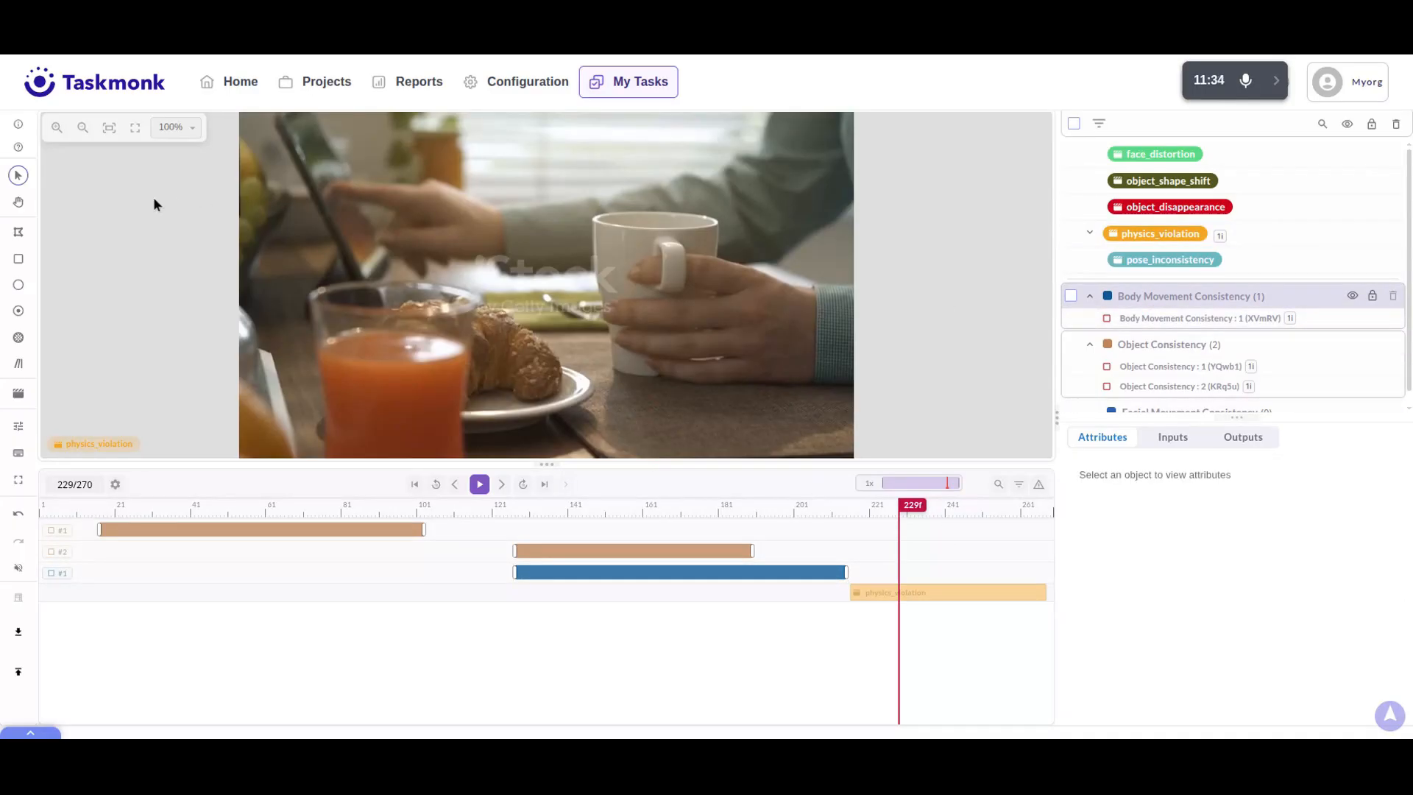
{"action": "left_click", "coordinate": [18, 259]}
{"action": "left_click_drag", "start_coordinate": [620, 257], "coordinate": [831, 393]}
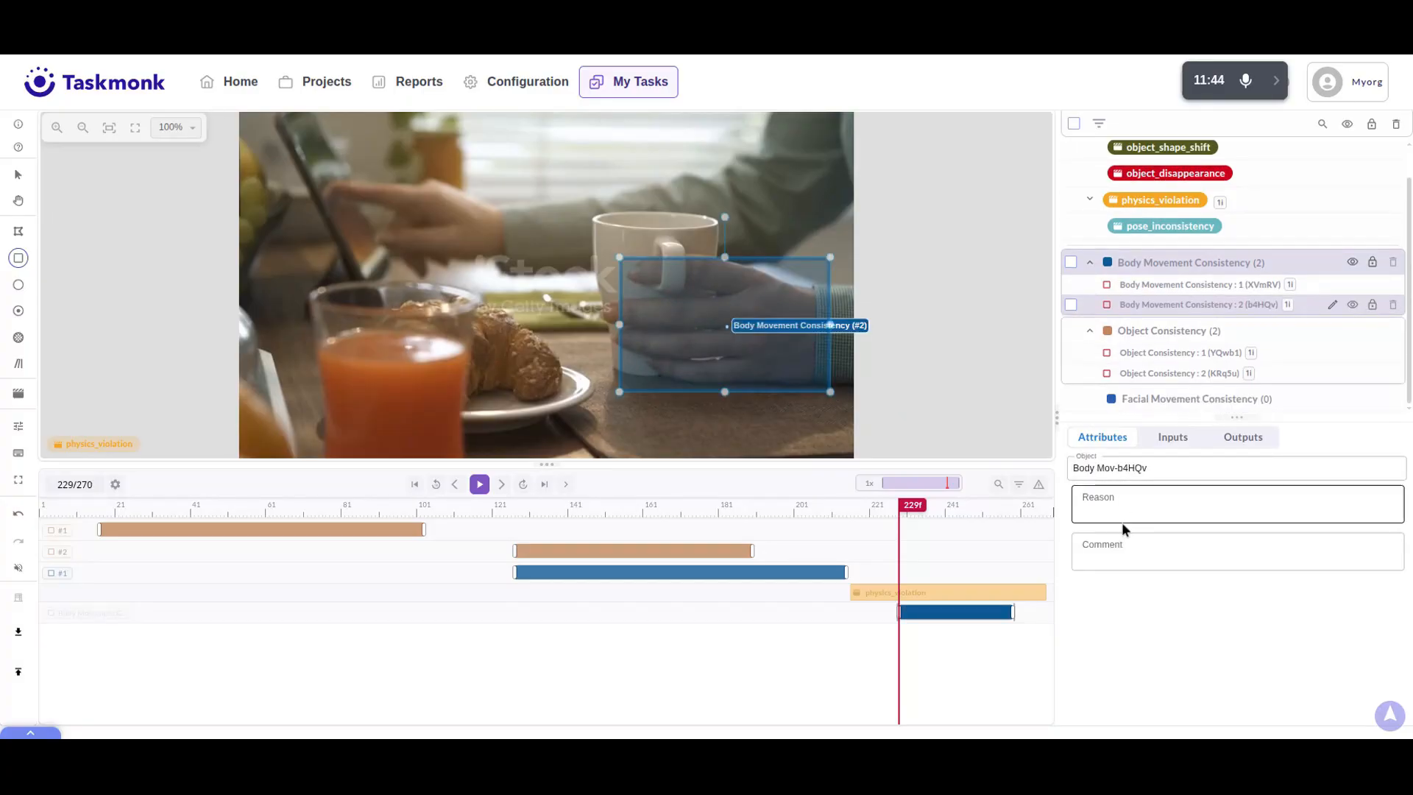
{"action": "left_click", "coordinate": [1106, 505]}
{"action": "left_click", "coordinate": [1117, 544]}
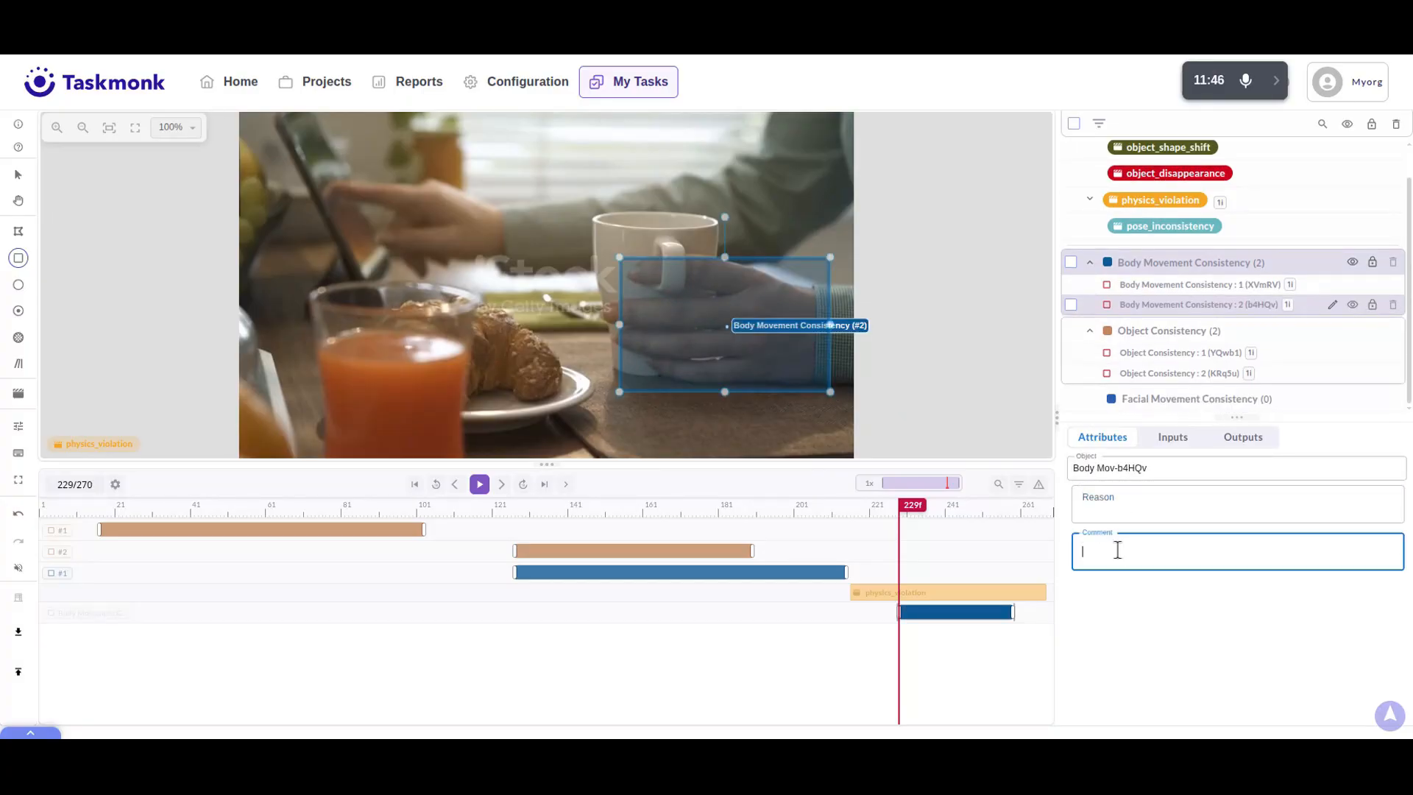
Enter "Rason1" as reason and "Comment1" as comment for the second Body Movement Consistency rectangle, and view the task's inputs and outputs.
{"action": "left_click", "coordinate": [1118, 502]}
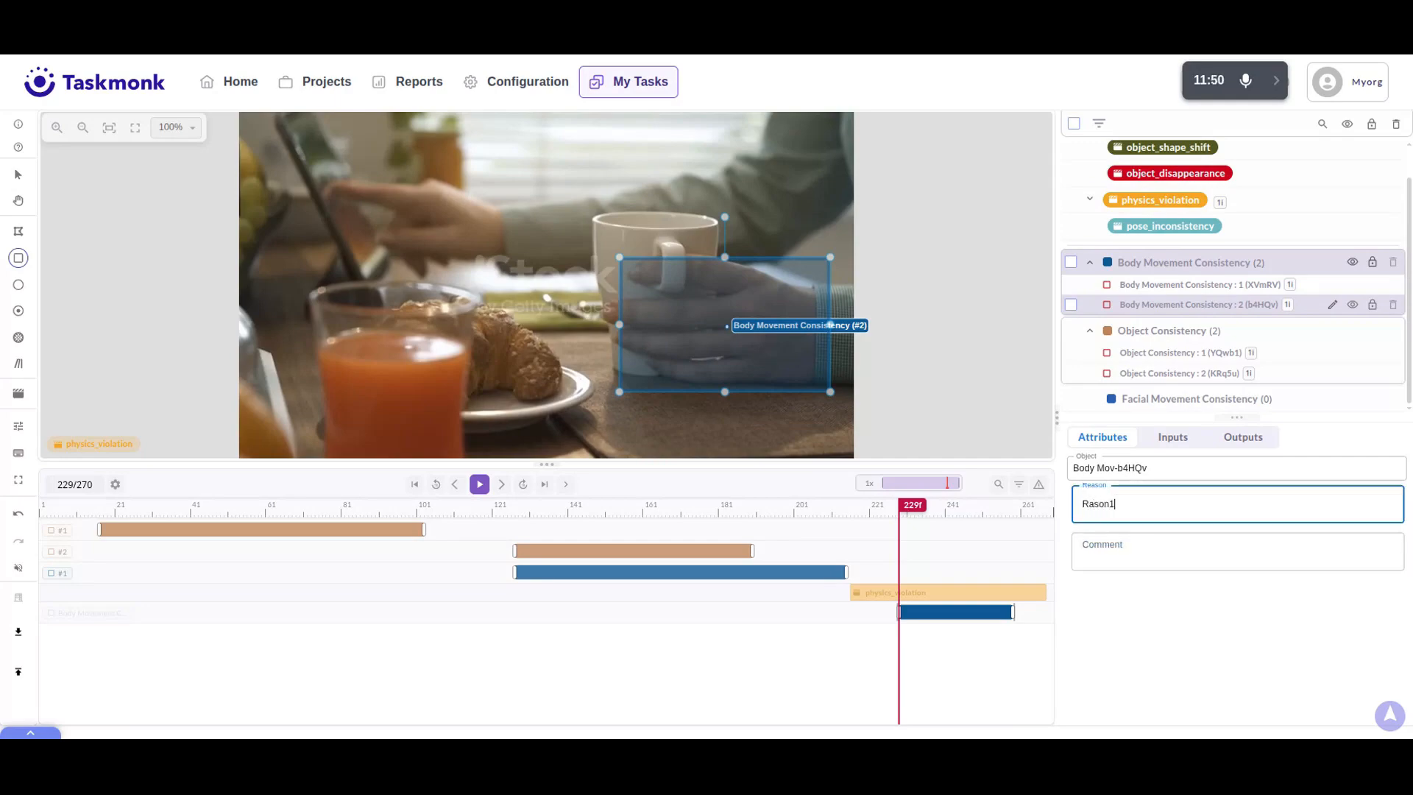
{"action": "left_click", "coordinate": [1131, 559]}
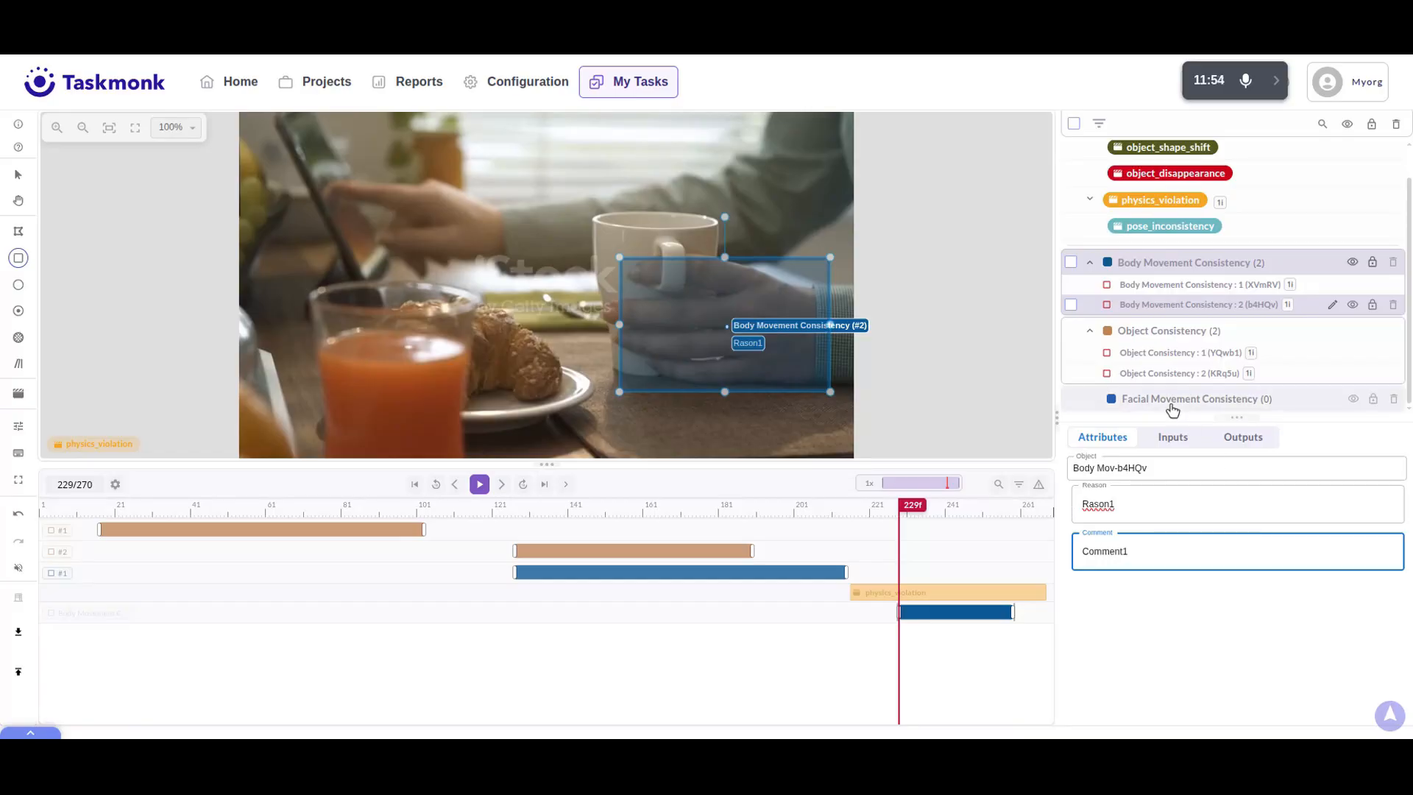
{"action": "left_click", "coordinate": [1171, 441]}
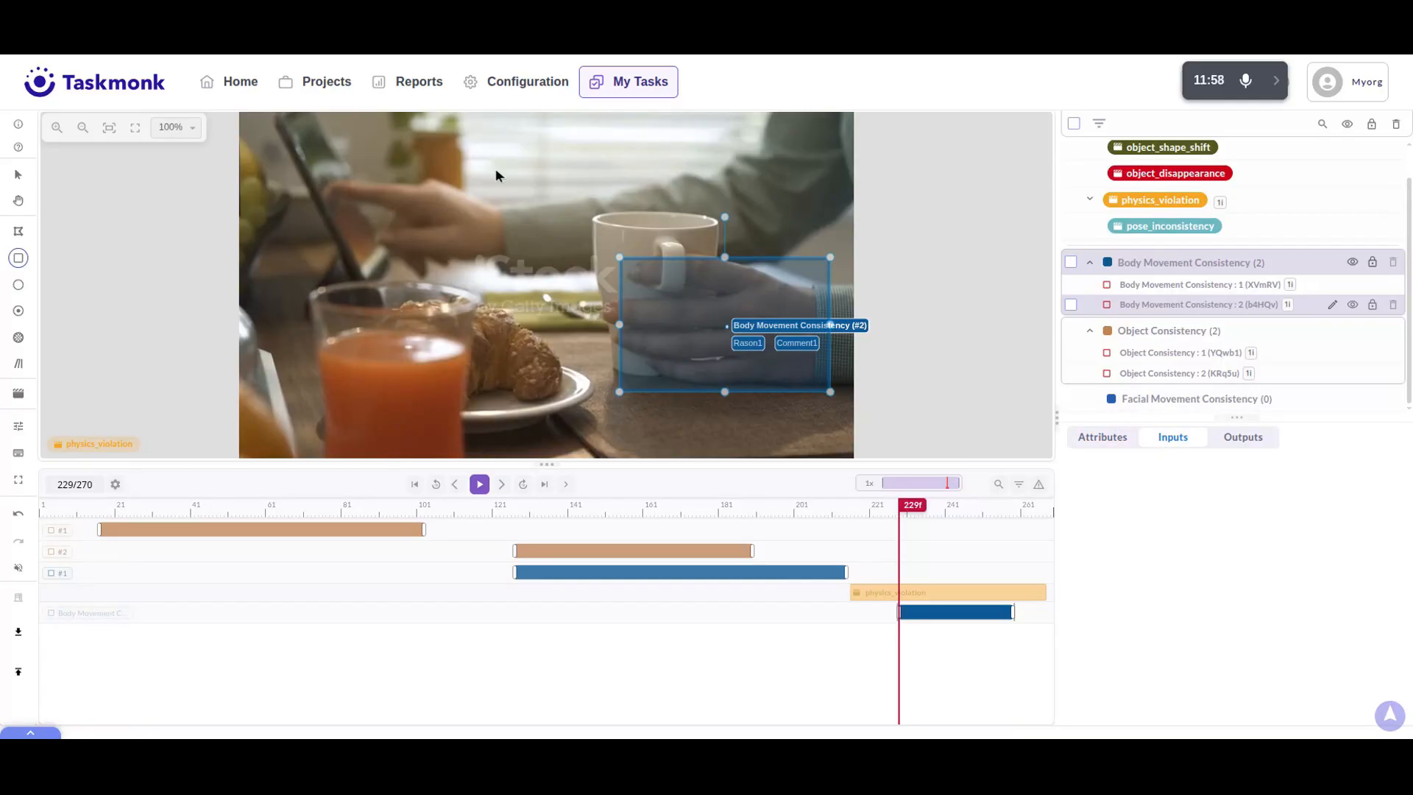
{"action": "left_click", "coordinate": [1244, 439]}
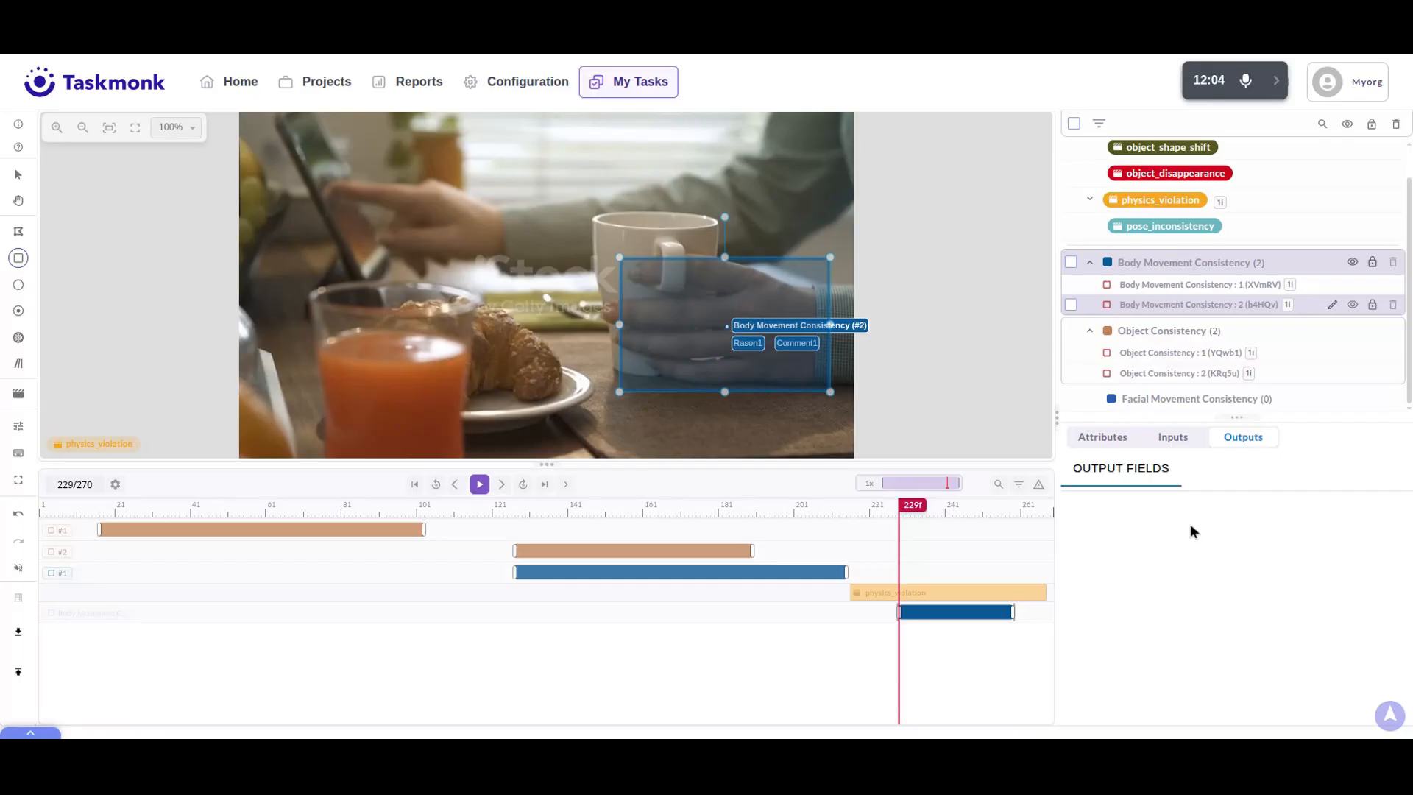
Select the white mug's rectangle at frame 130 and toggle the visibility of all annotations, ending with everything hidden.
{"action": "left_click", "coordinate": [527, 552]}
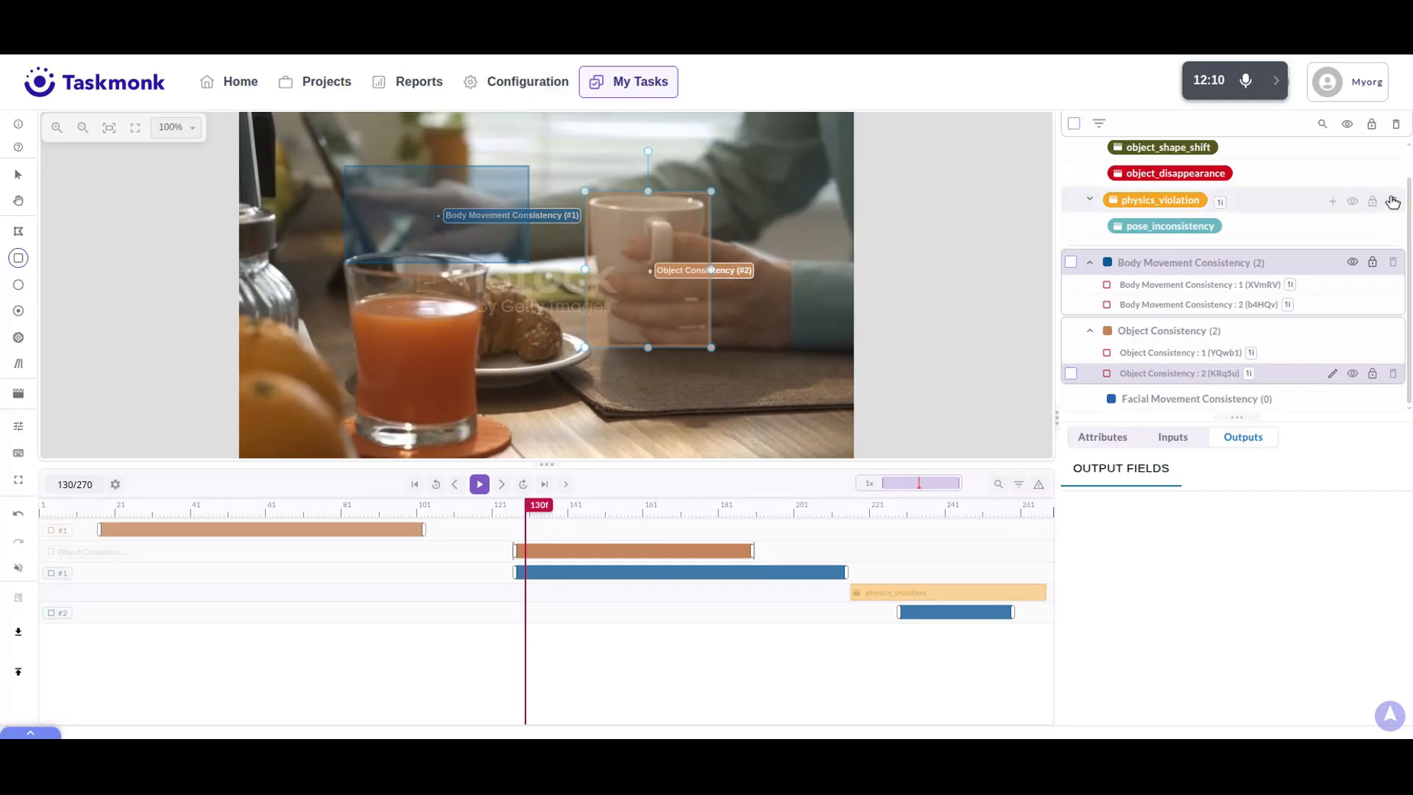
{"action": "scroll", "coordinate": [1394, 177], "scroll_direction": "up", "scroll_amount": 1}
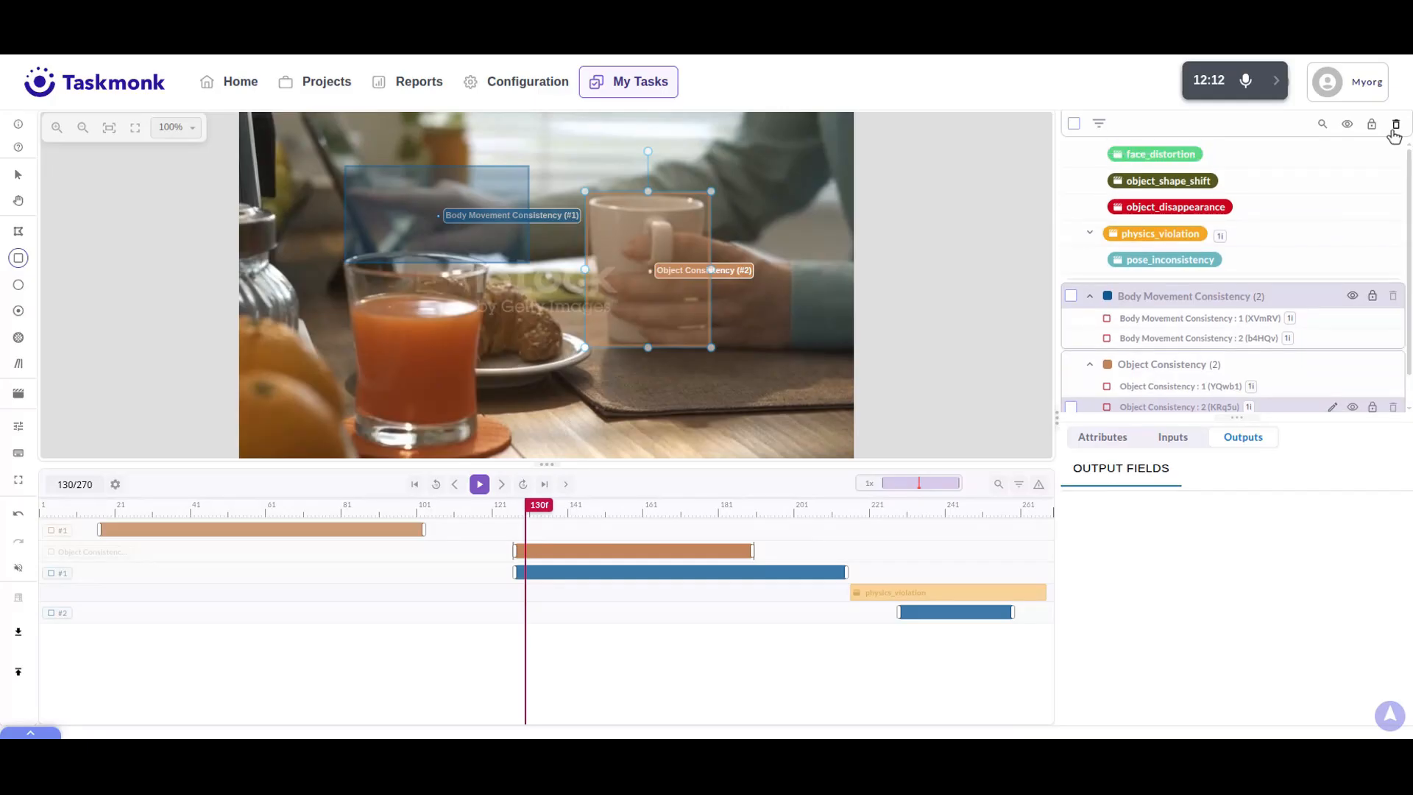
{"action": "left_click", "coordinate": [1348, 126]}
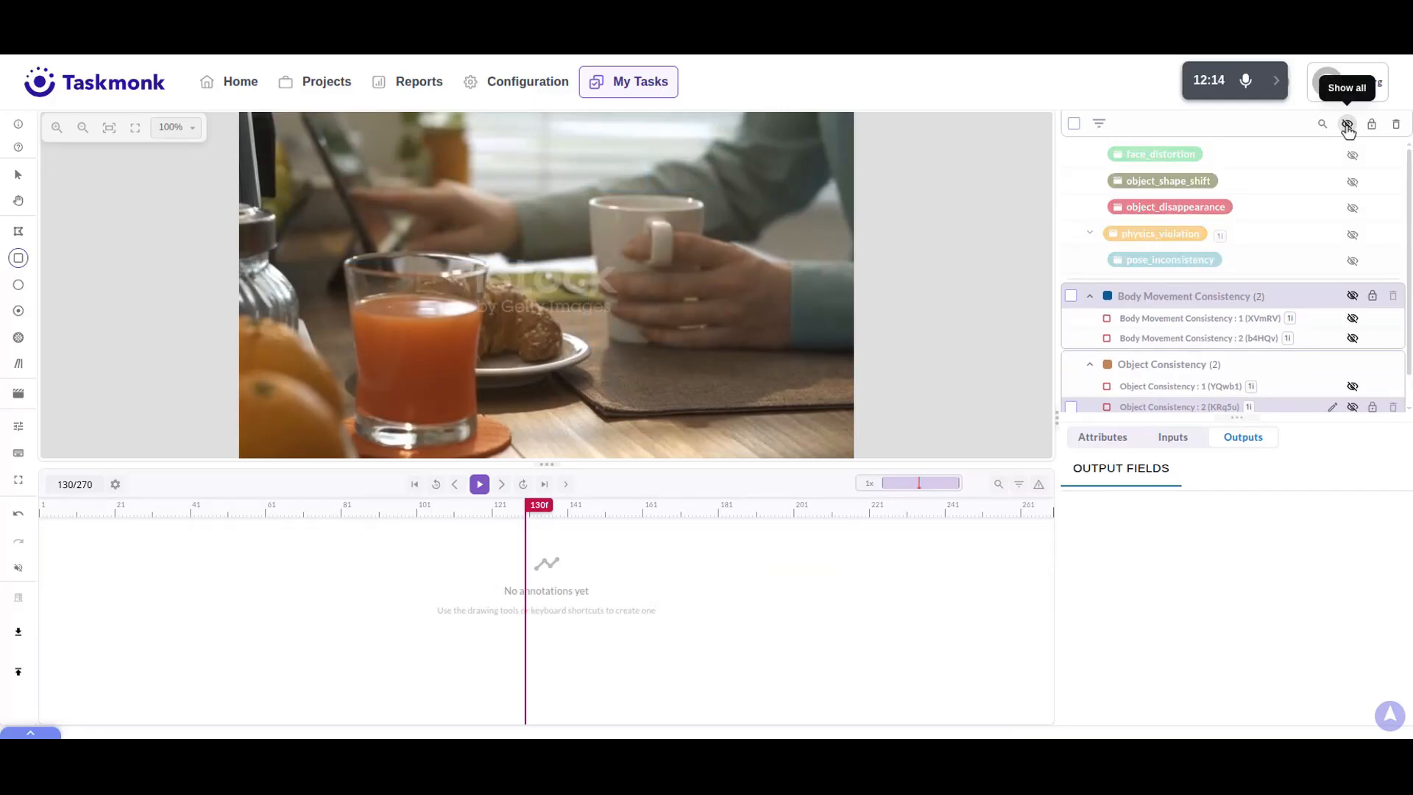
{"action": "left_click", "coordinate": [1348, 125]}
{"action": "left_click", "coordinate": [1348, 126]}
Show only the first Body Movement Consistency rectangle, hide its class again, and restore the visibility of all annotations.
{"action": "left_click", "coordinate": [1353, 320]}
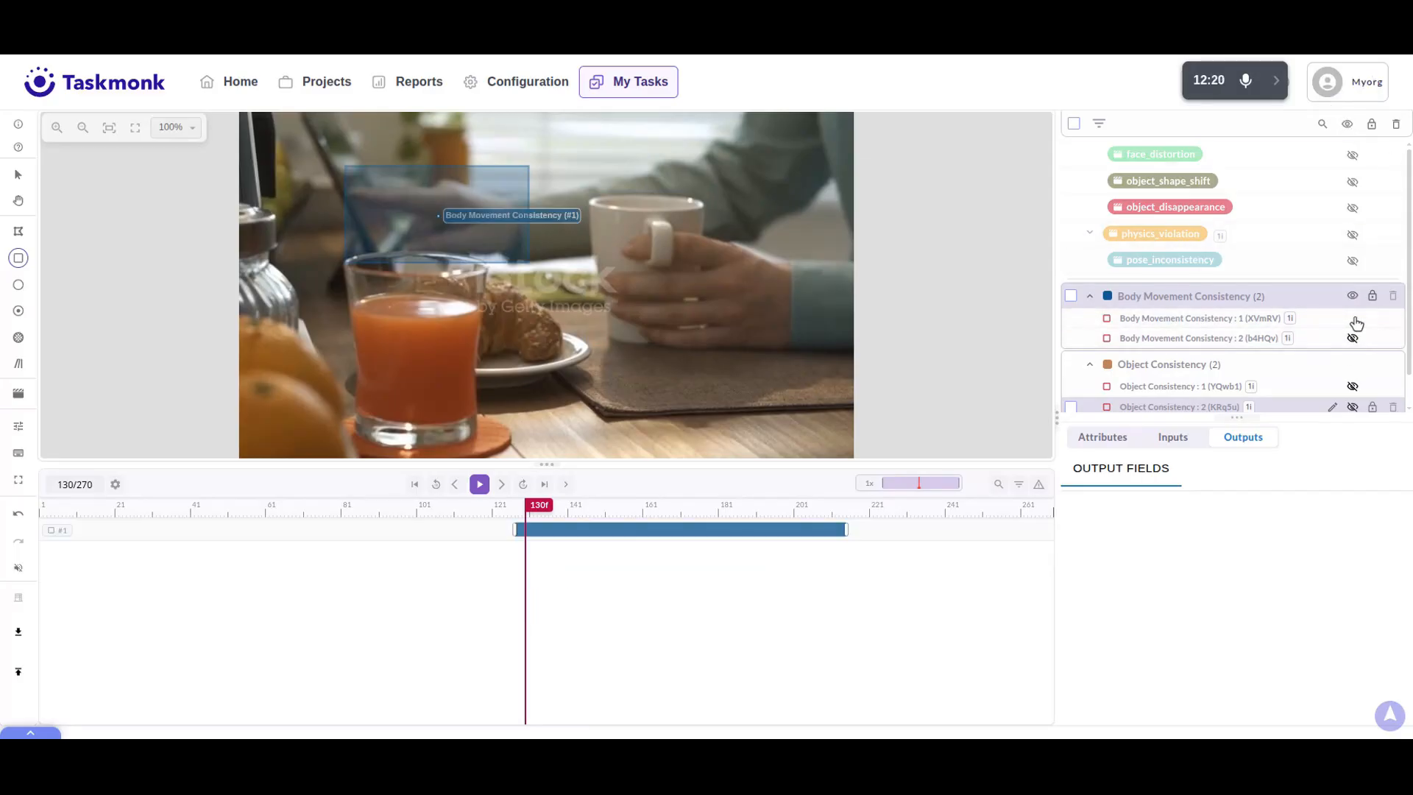
{"action": "left_click", "coordinate": [1353, 296]}
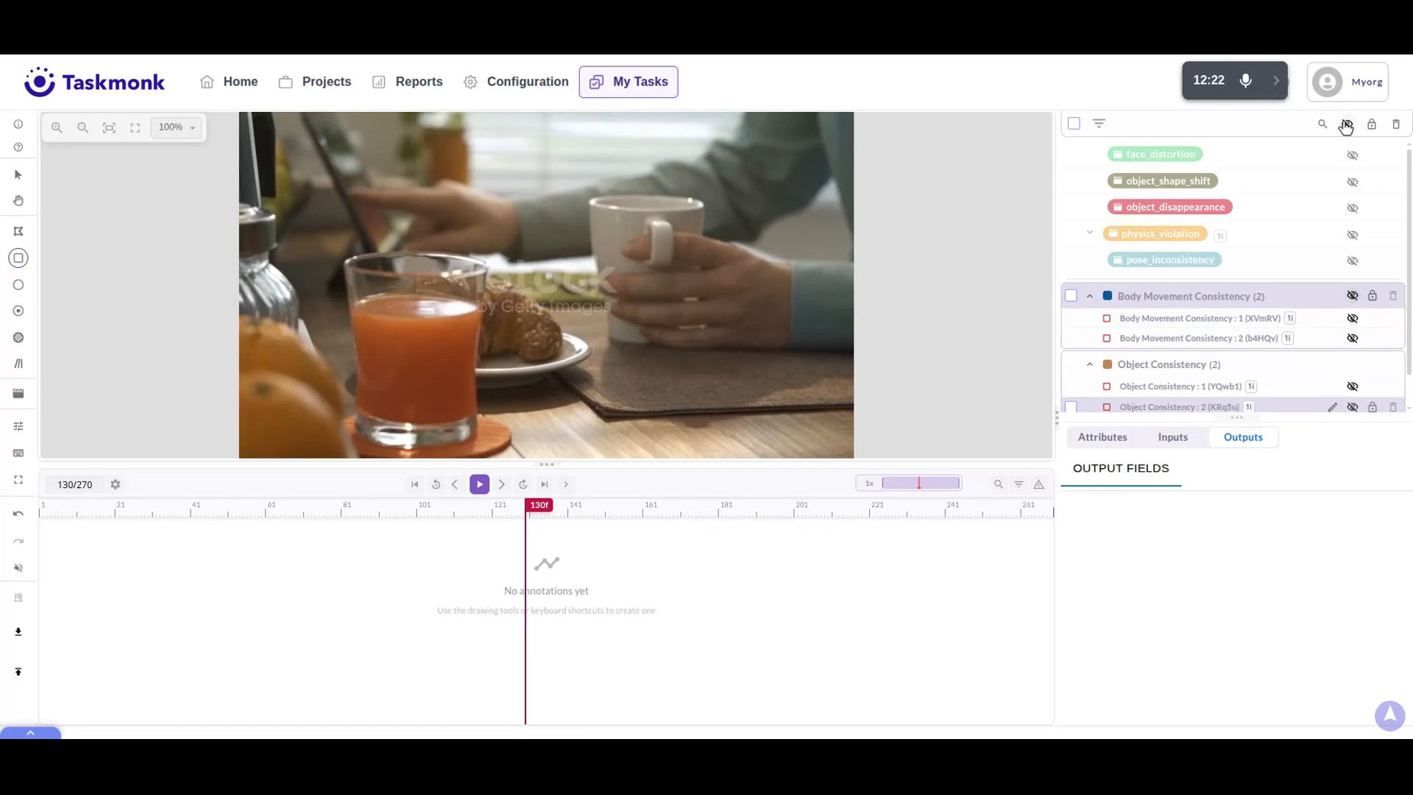
{"action": "left_click", "coordinate": [1346, 126]}
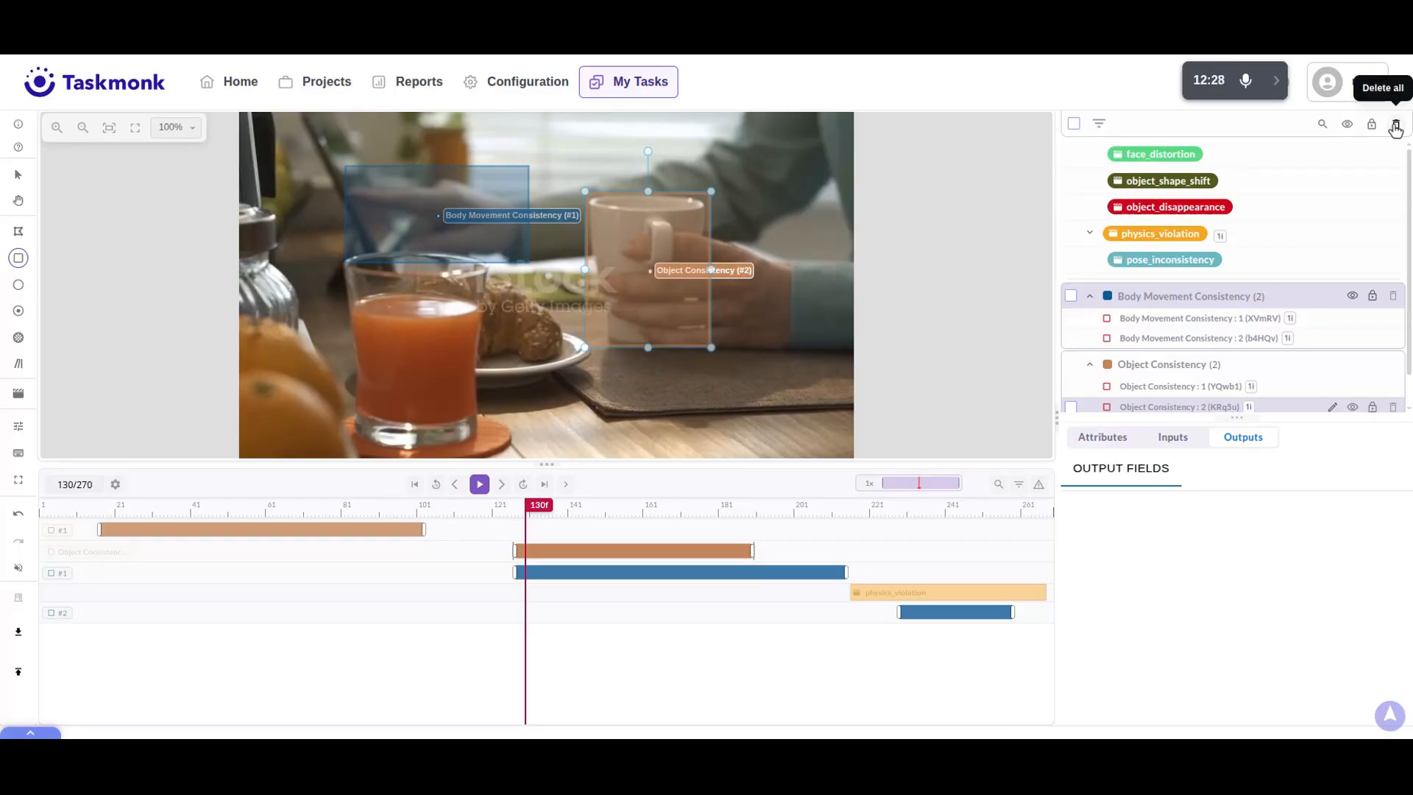
Filter the Body Movement Consistency class out of the timeline, keeping the scenes and the other object classes shown.
{"action": "left_click", "coordinate": [1373, 125]}
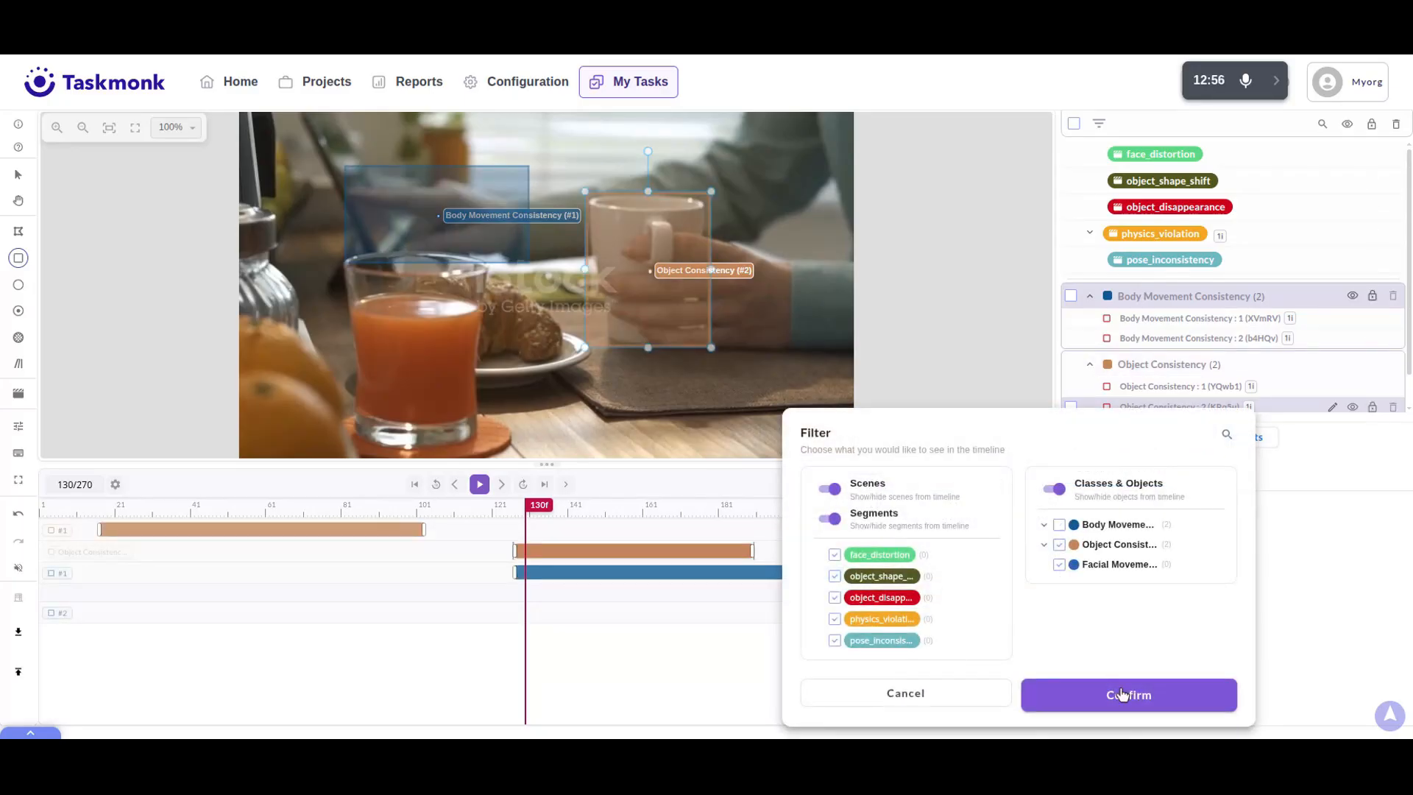
{"action": "left_click", "coordinate": [1134, 703]}
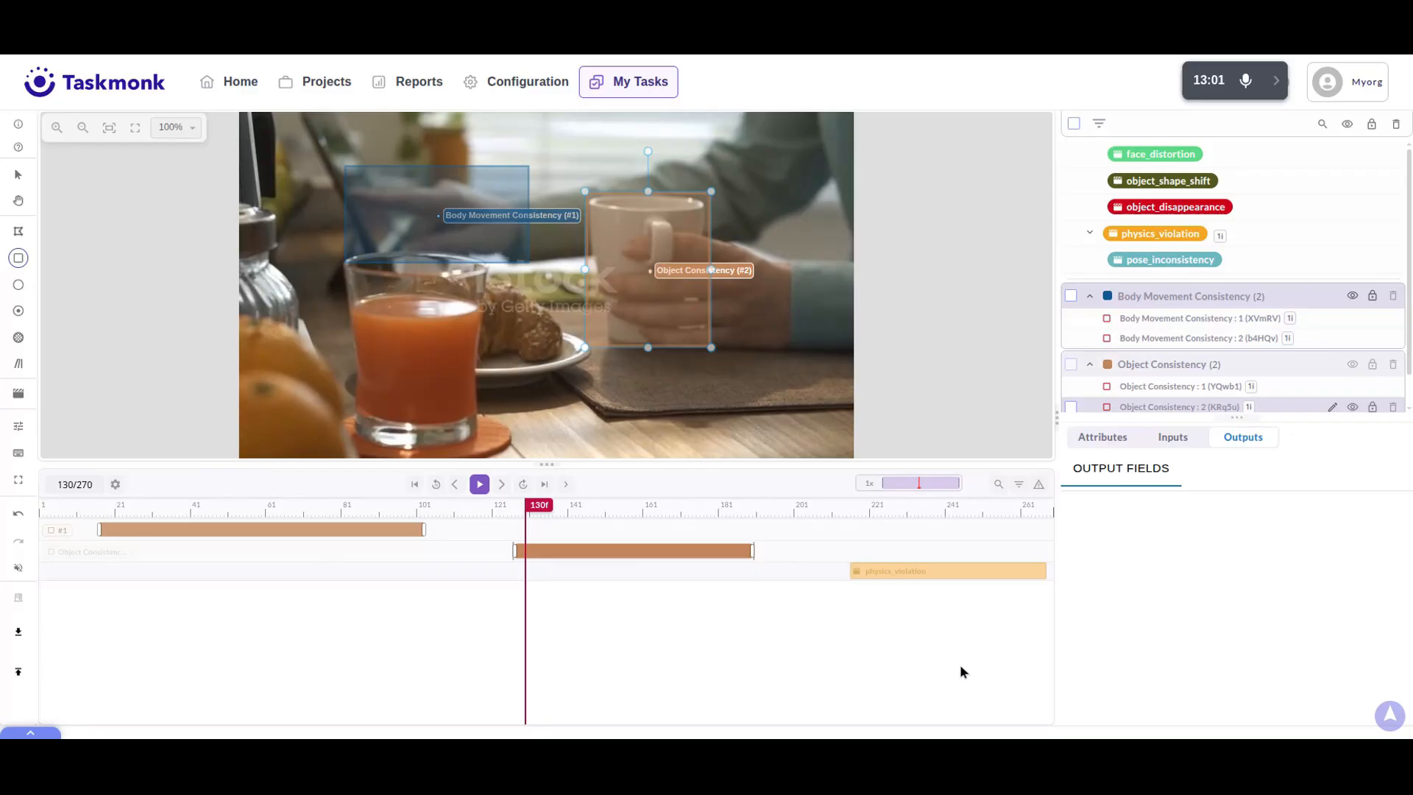
{"action": "left_click", "coordinate": [1018, 484]}
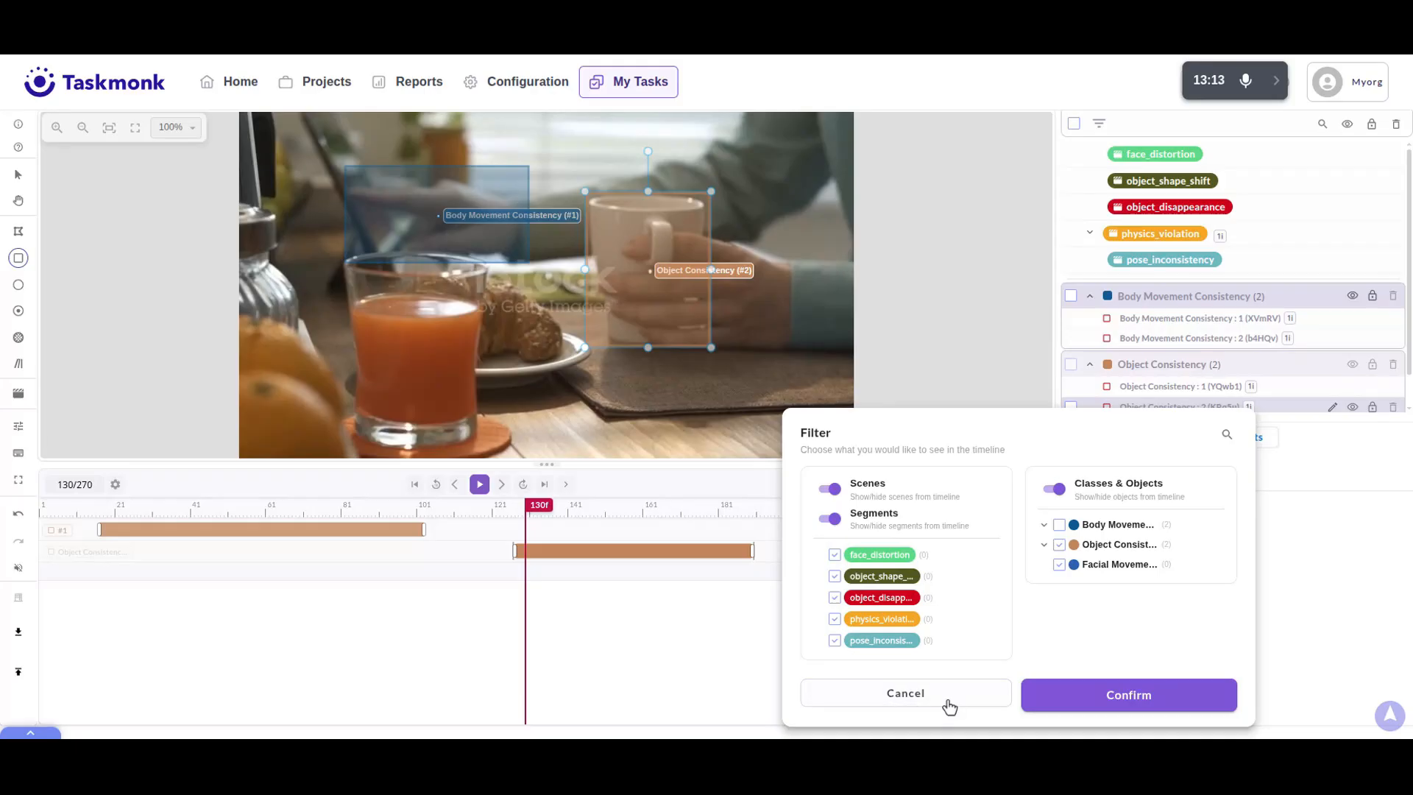
{"action": "left_click", "coordinate": [1107, 692]}
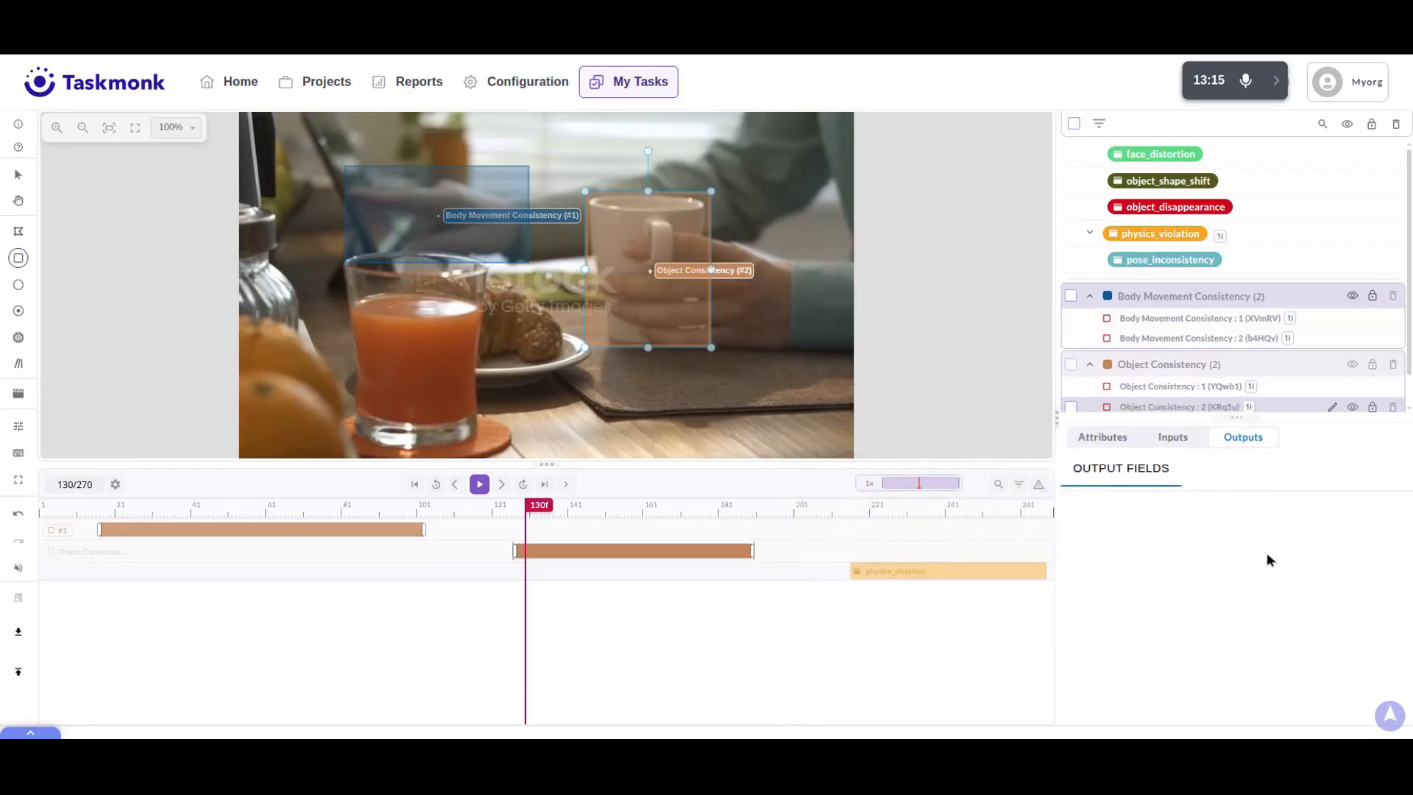
Change the class of the white mug's rectangle from Object Consistency to Body Movement Consistency.
{"action": "left_click", "coordinate": [1332, 407]}
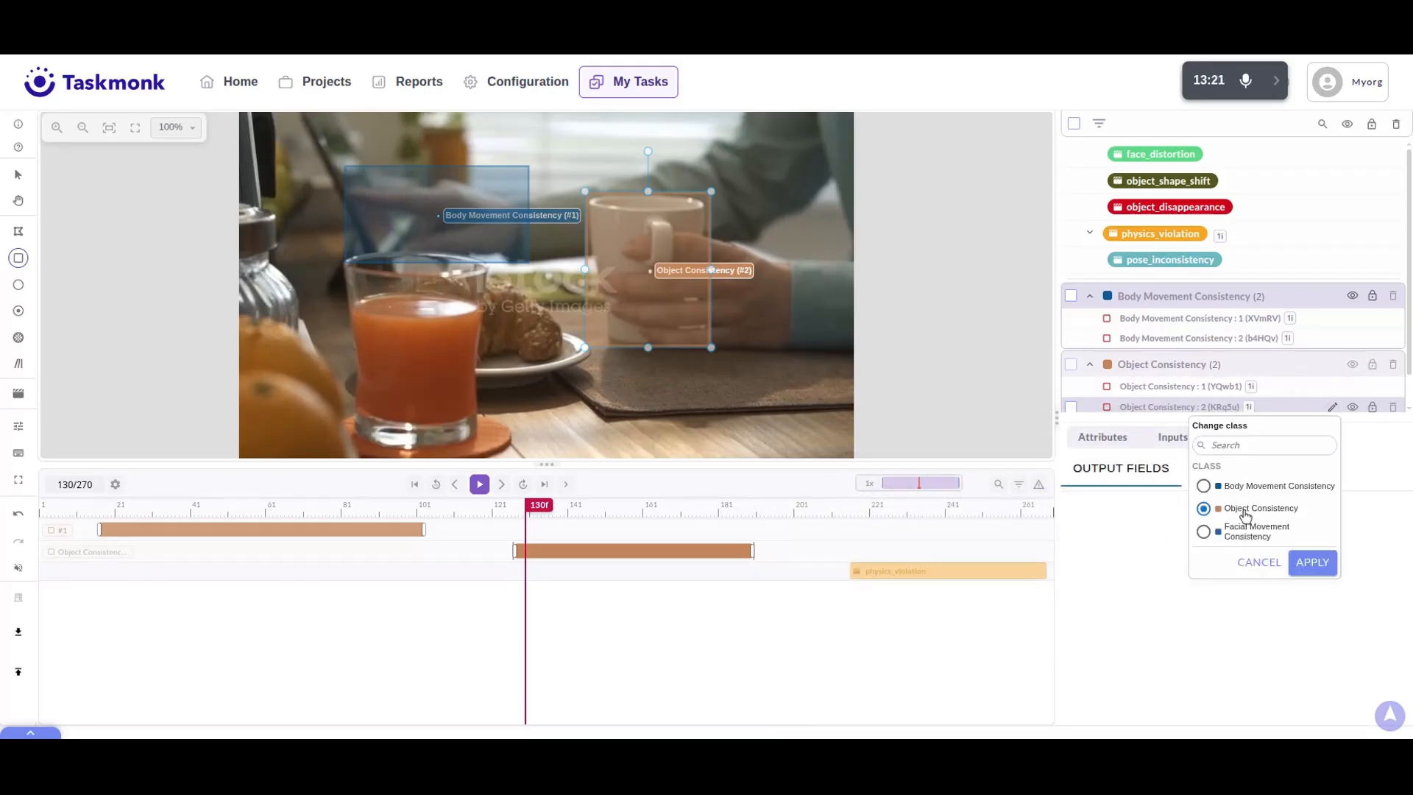
{"action": "left_click", "coordinate": [1203, 485]}
{"action": "left_click", "coordinate": [1313, 564]}
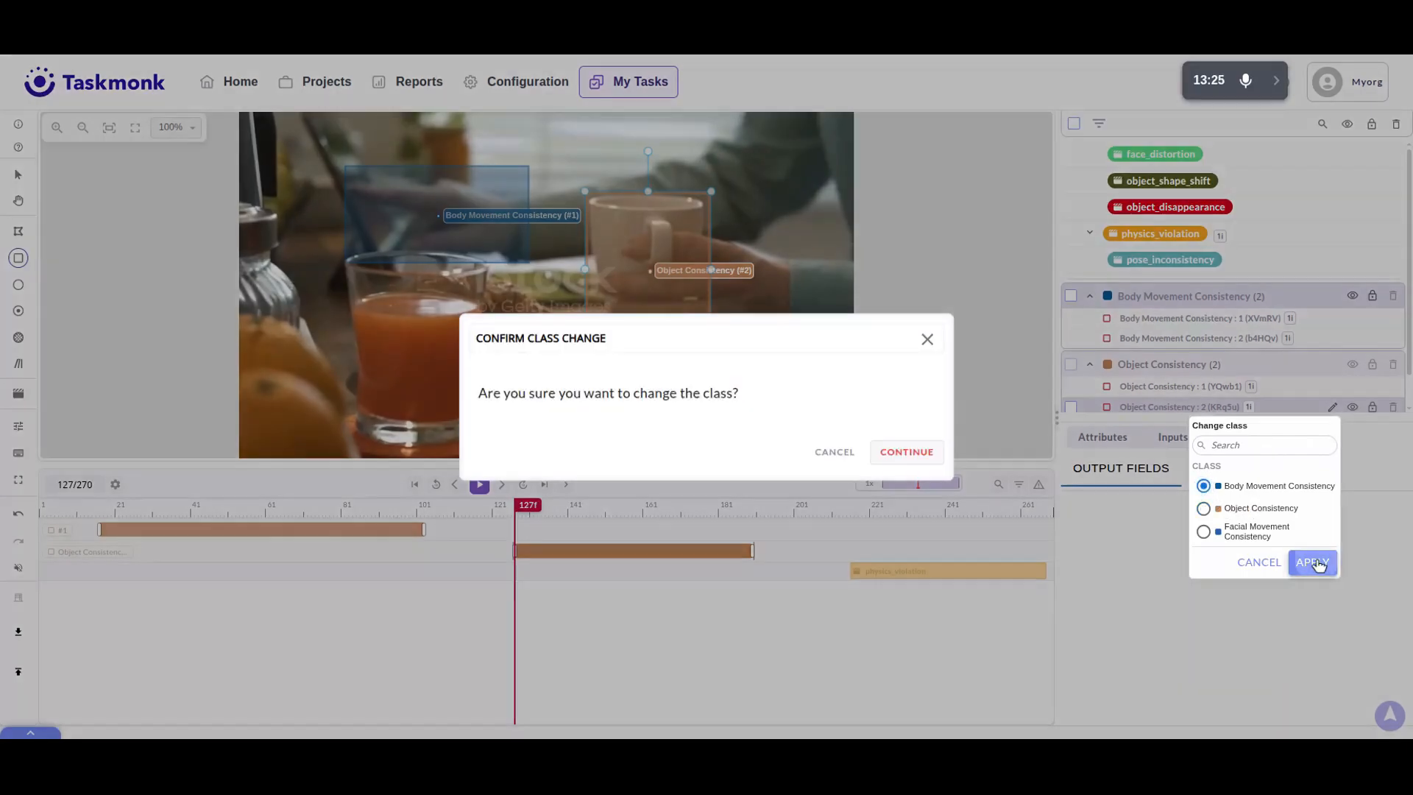
{"action": "left_click", "coordinate": [907, 453]}
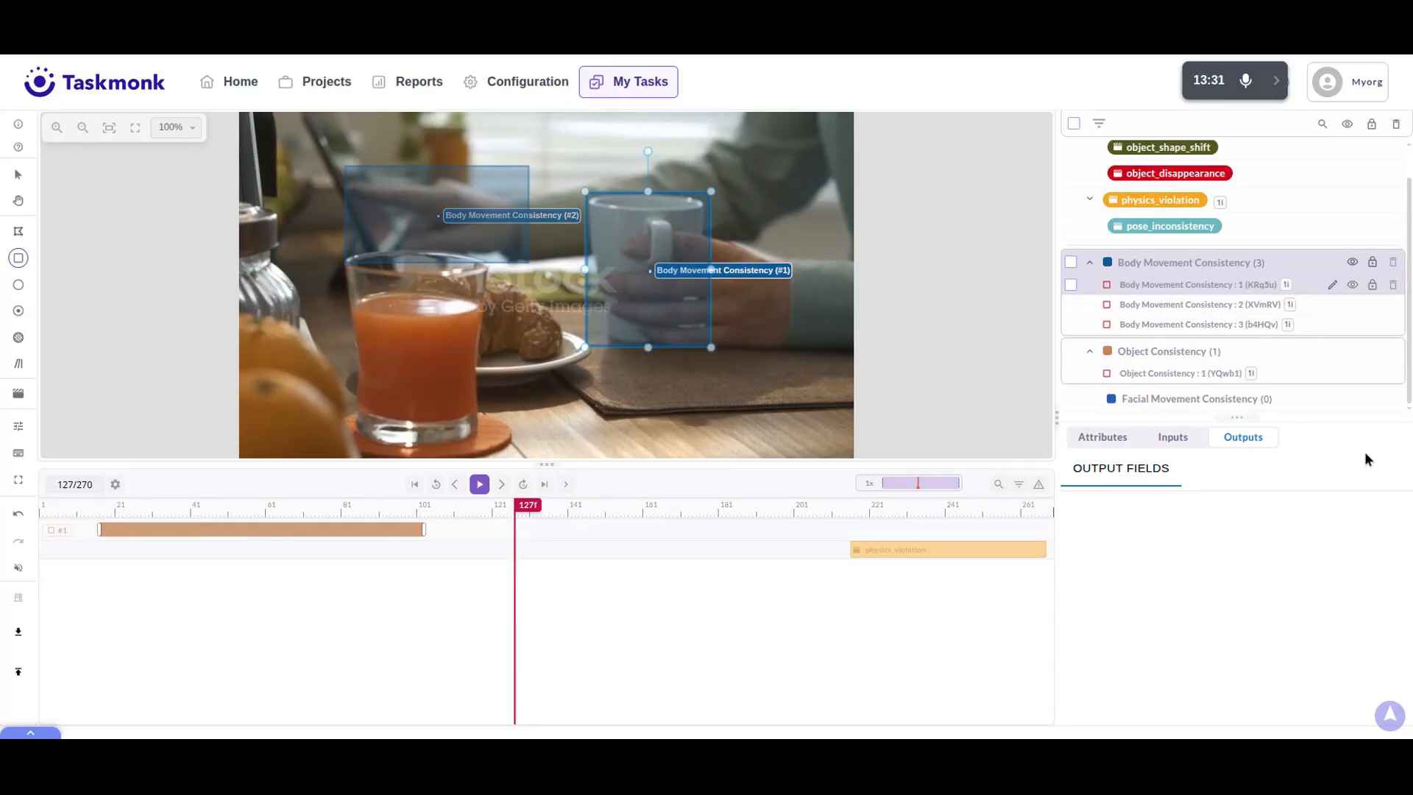
{"action": "scroll", "coordinate": [1392, 228], "scroll_direction": "up", "scroll_amount": 1}
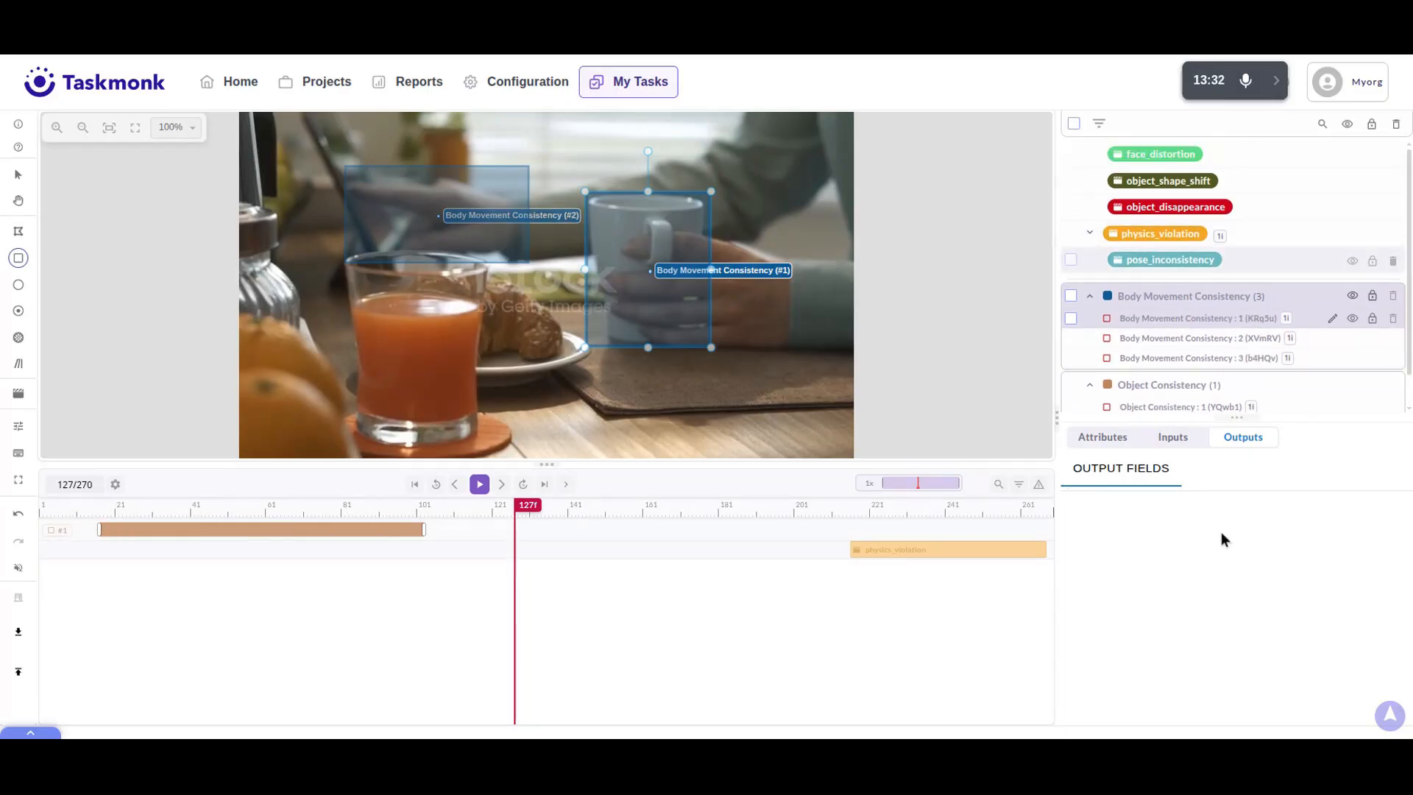